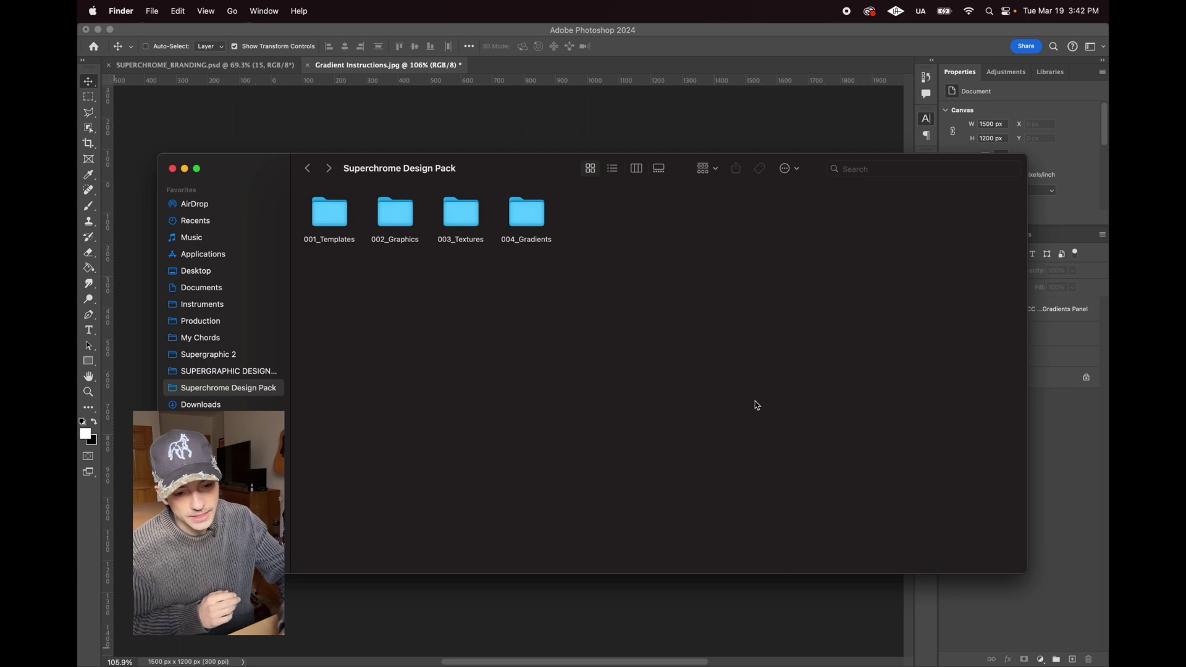
# - Open Chrome Template 1.psd from the 001_Templates folder and collapse the floating character settings
pyautogui.doubleClick(339, 213)
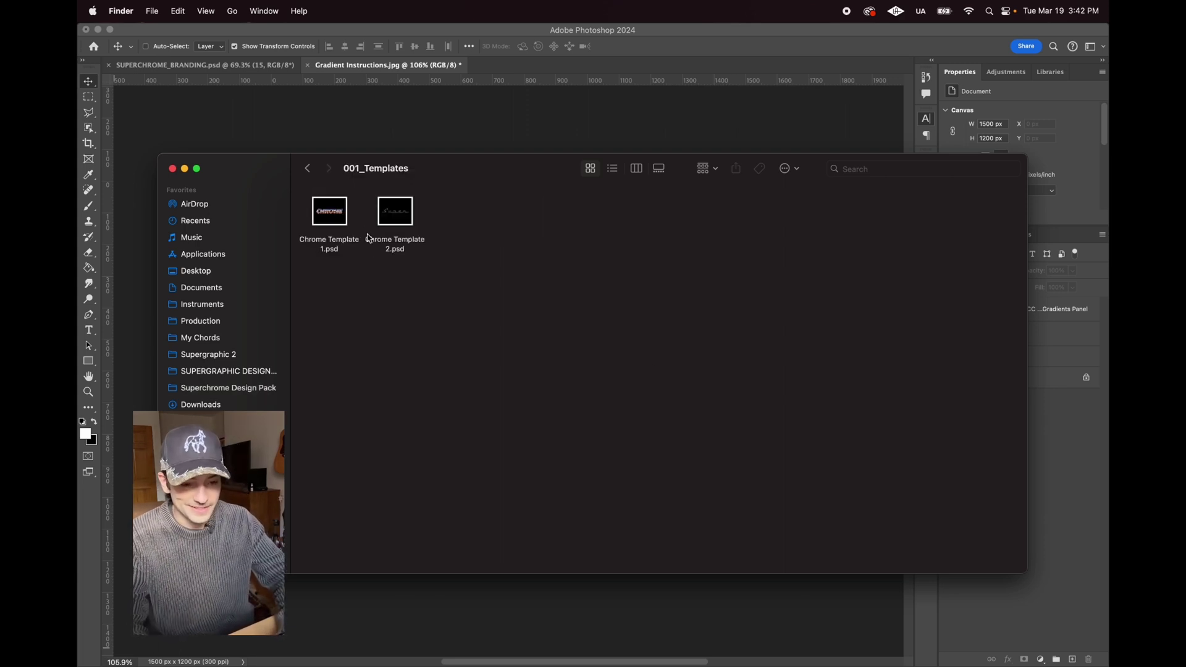
pyautogui.doubleClick(335, 215)
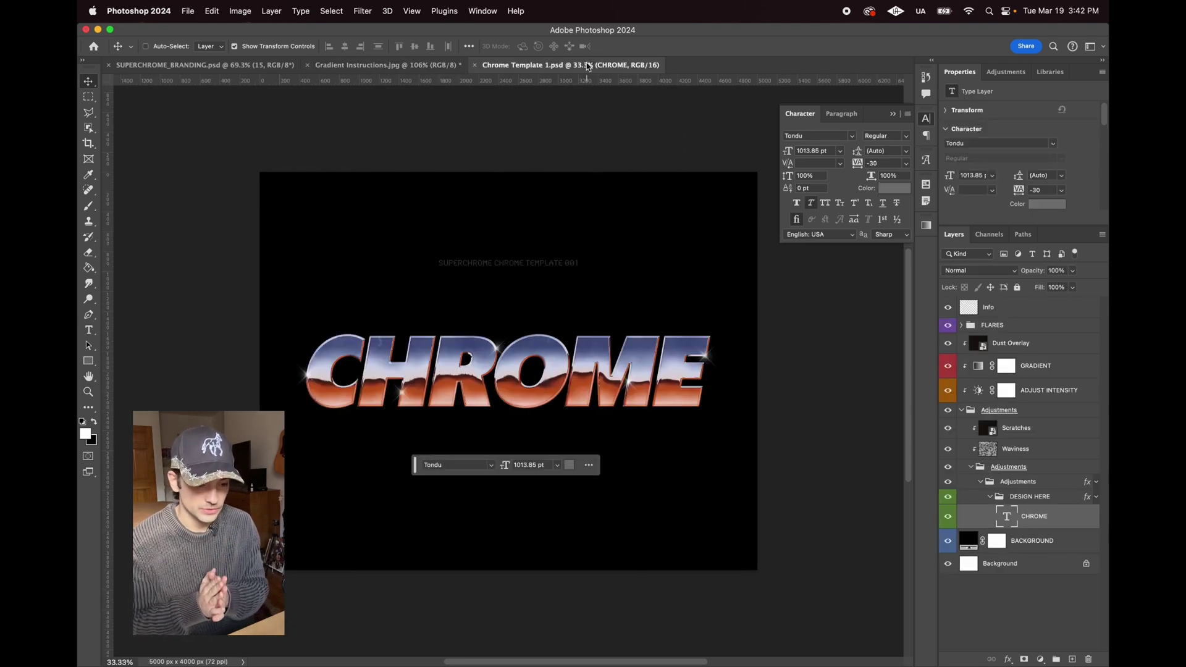
pyautogui.scroll(3, 622, 371)
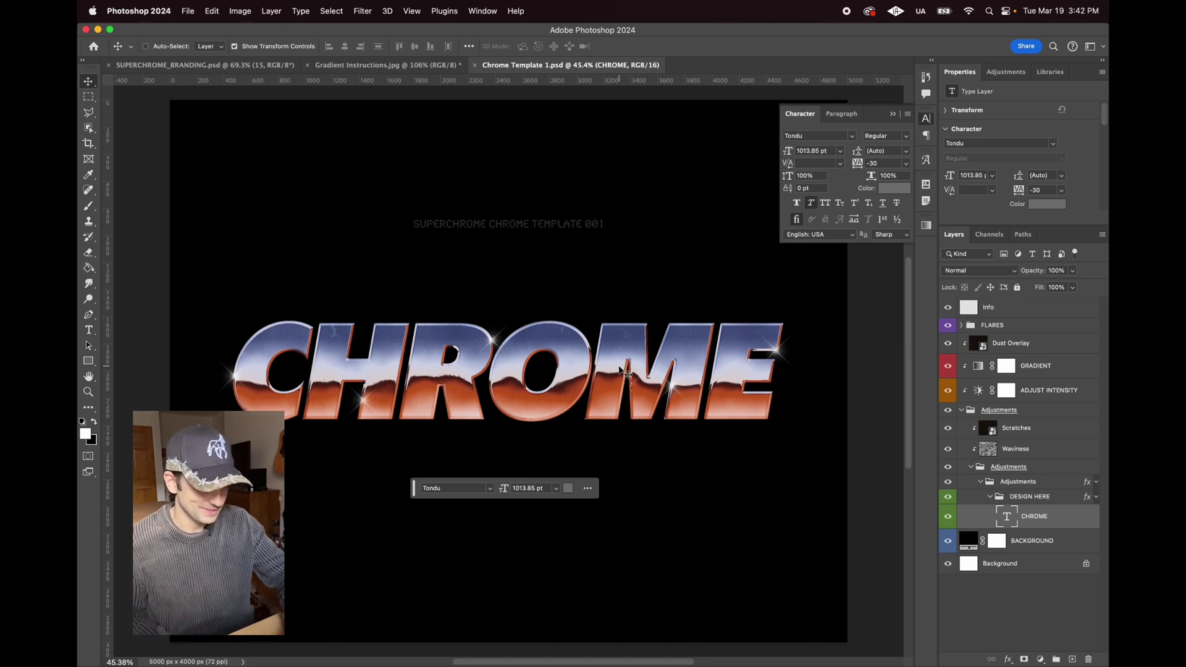
pyautogui.click(926, 118)
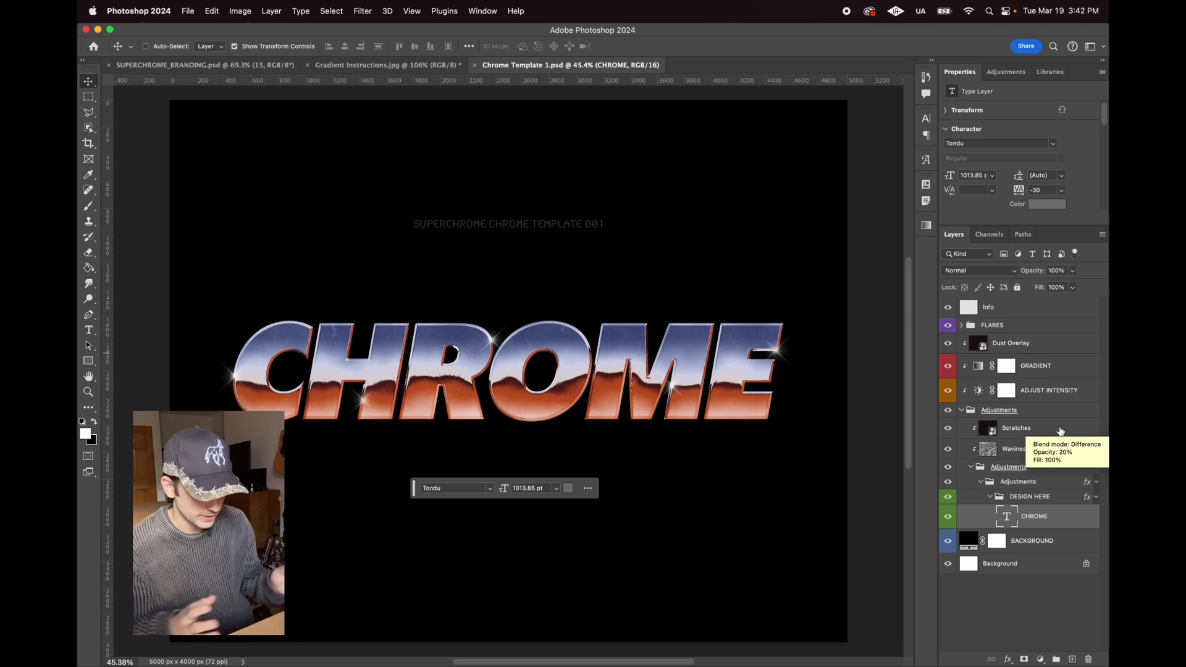
# - Examine the FLARES group by toggling its visibility and checking the Light Flare layers inside it
pyautogui.click(1029, 328)
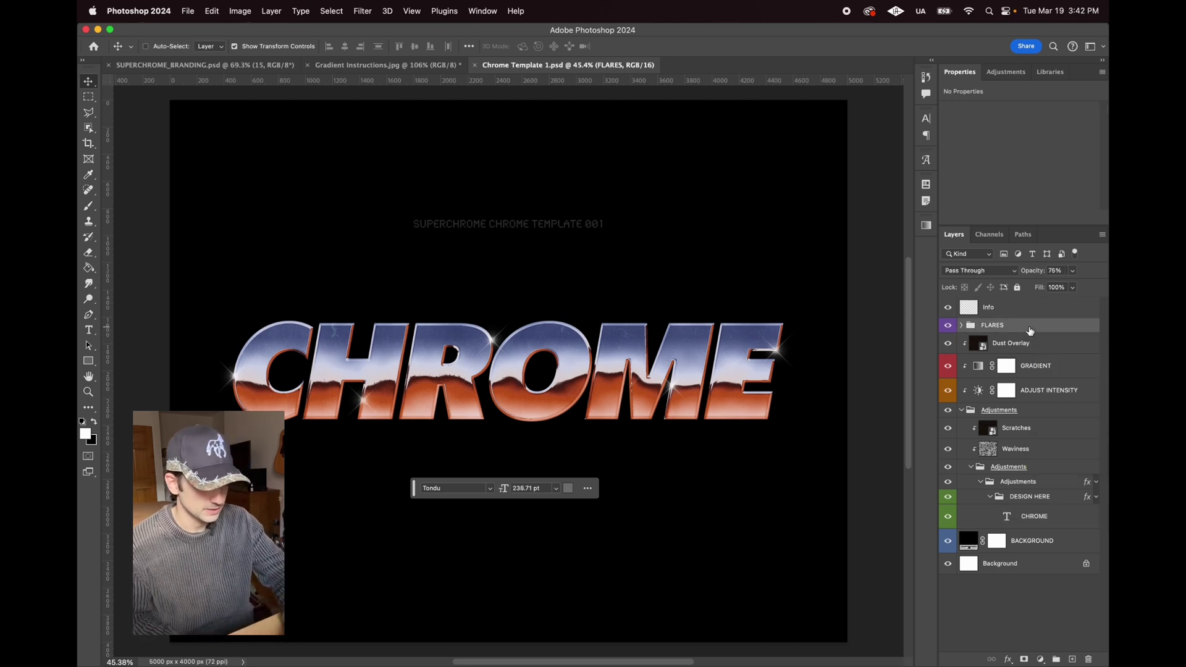
pyautogui.click(947, 325)
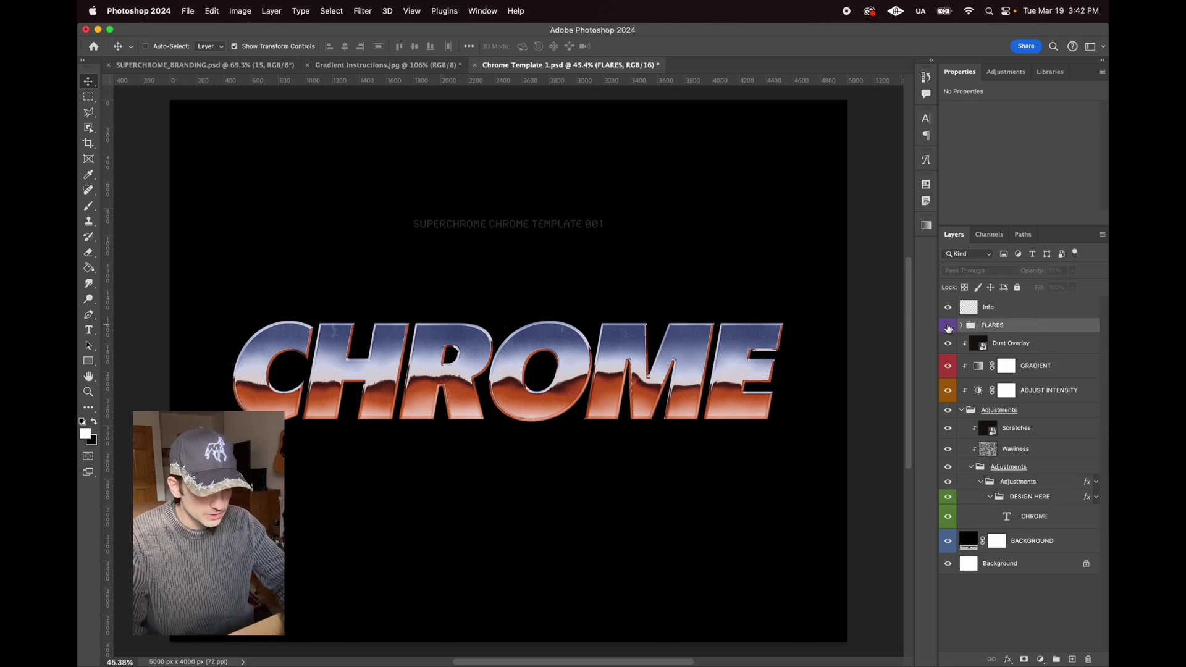
pyautogui.click(947, 324)
pyautogui.click(961, 325)
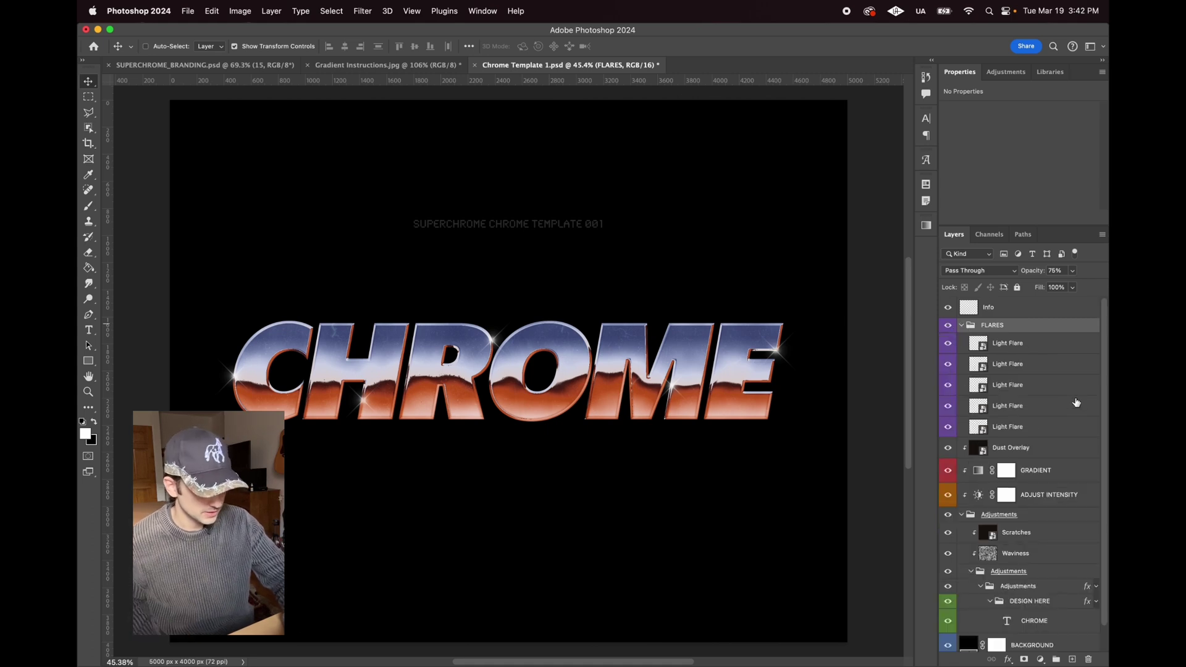
pyautogui.click(1043, 346)
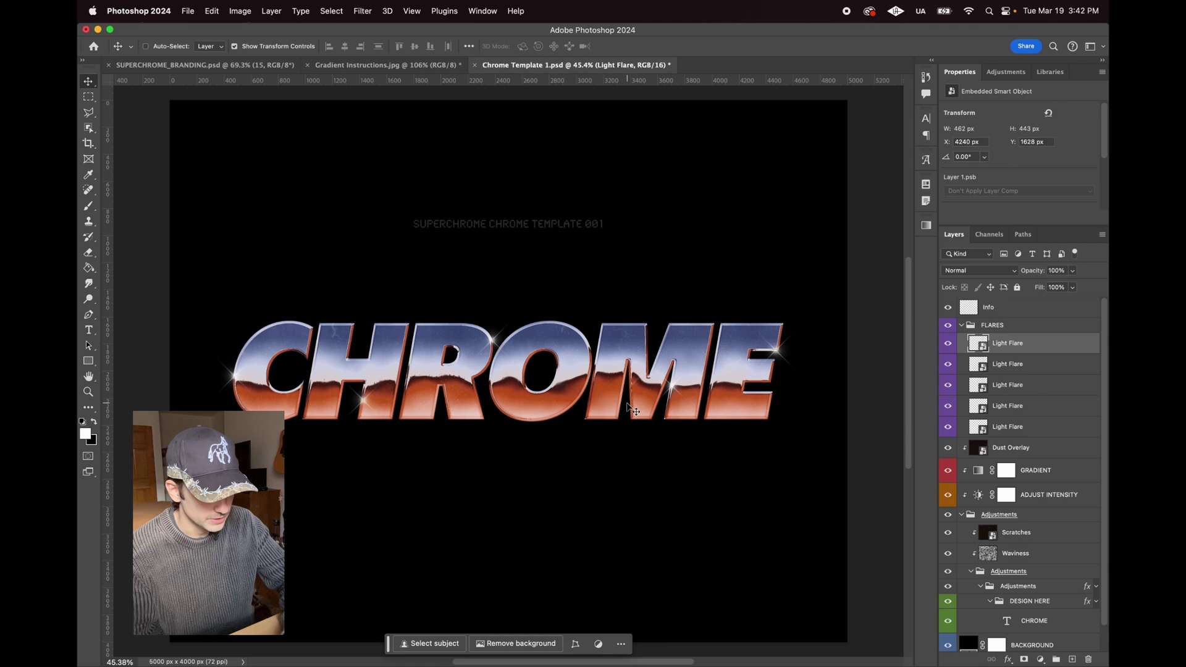
pyautogui.click(970, 327)
pyautogui.click(961, 325)
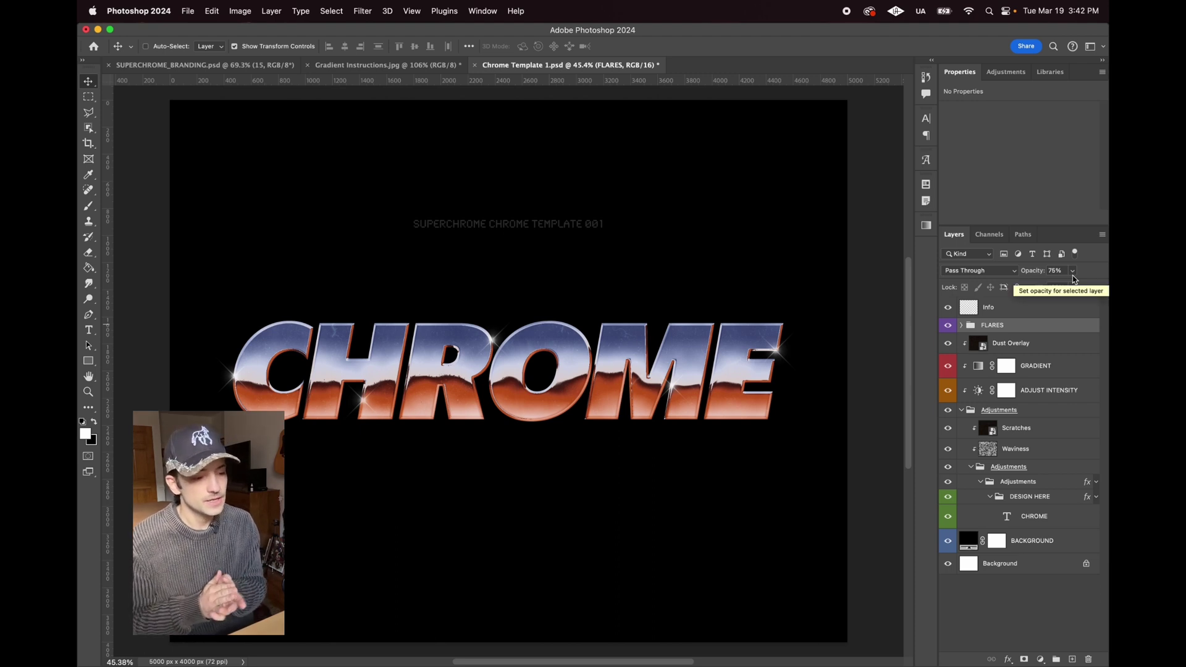
# - Select the GRADIENT layer, preview Gradient Instructions.jpg from the 004_Gradients folder in Finder, and return to the Photoshop template
pyautogui.click(1006, 366)
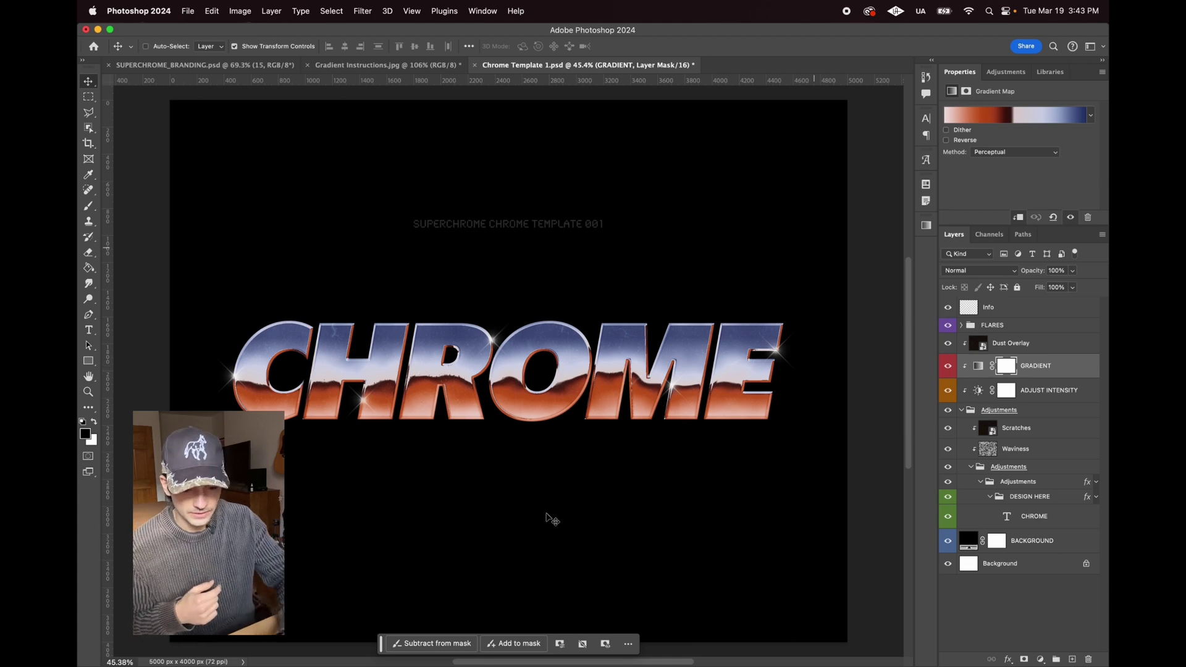
pyautogui.moveTo(536, 664)
pyautogui.click(117, 644)
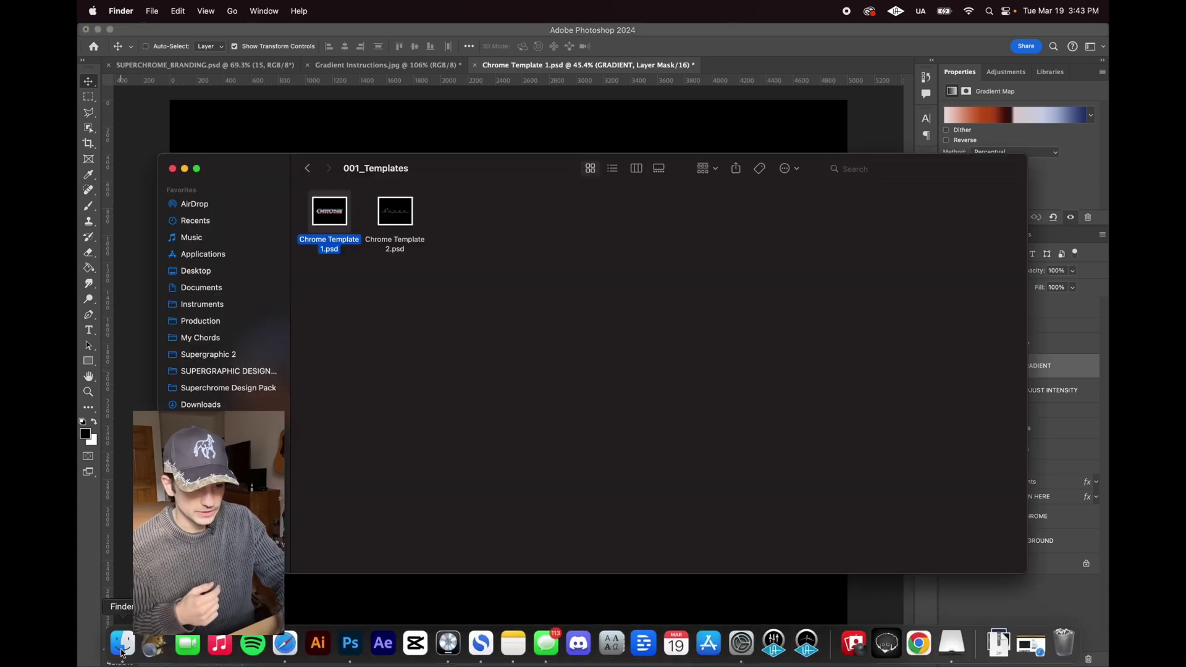
pyautogui.click(307, 168)
pyautogui.click(534, 229)
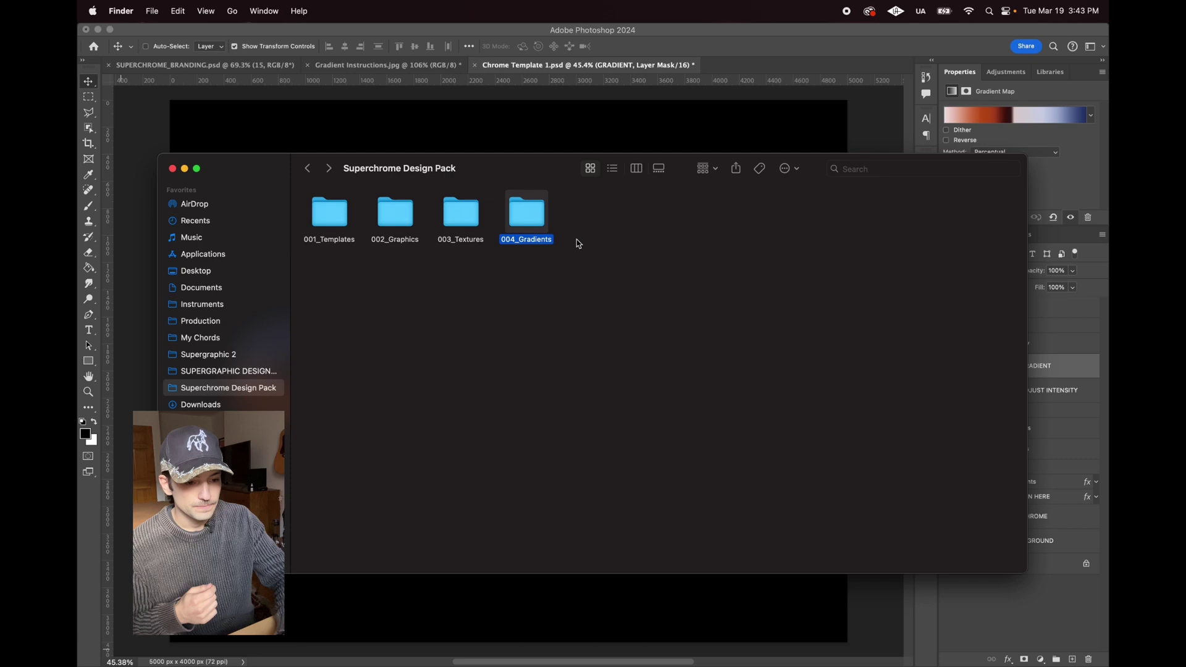
pyautogui.doubleClick(537, 225)
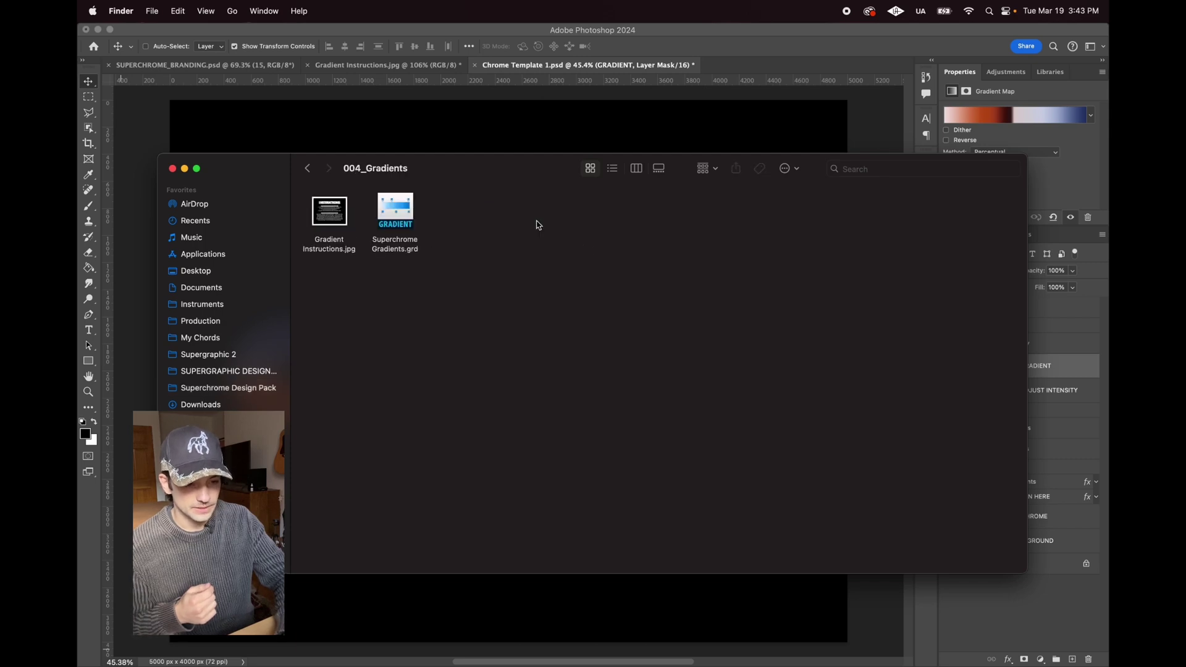
pyautogui.click(344, 222)
pyautogui.press('space')
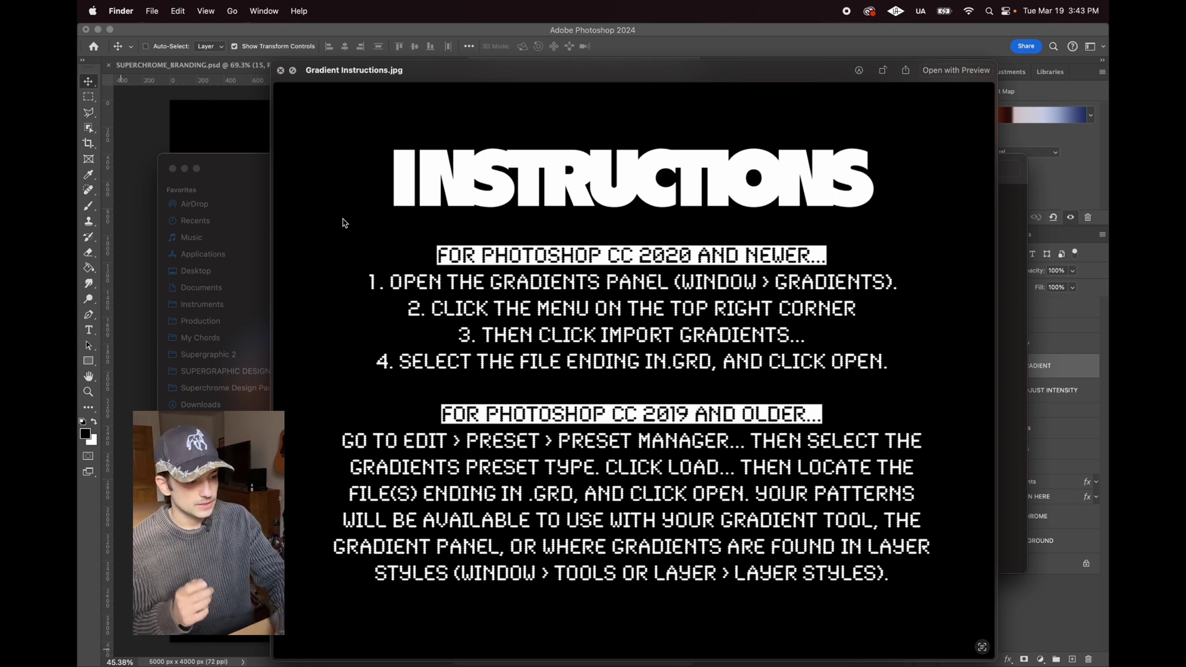
pyautogui.press('space')
pyautogui.click(1069, 162)
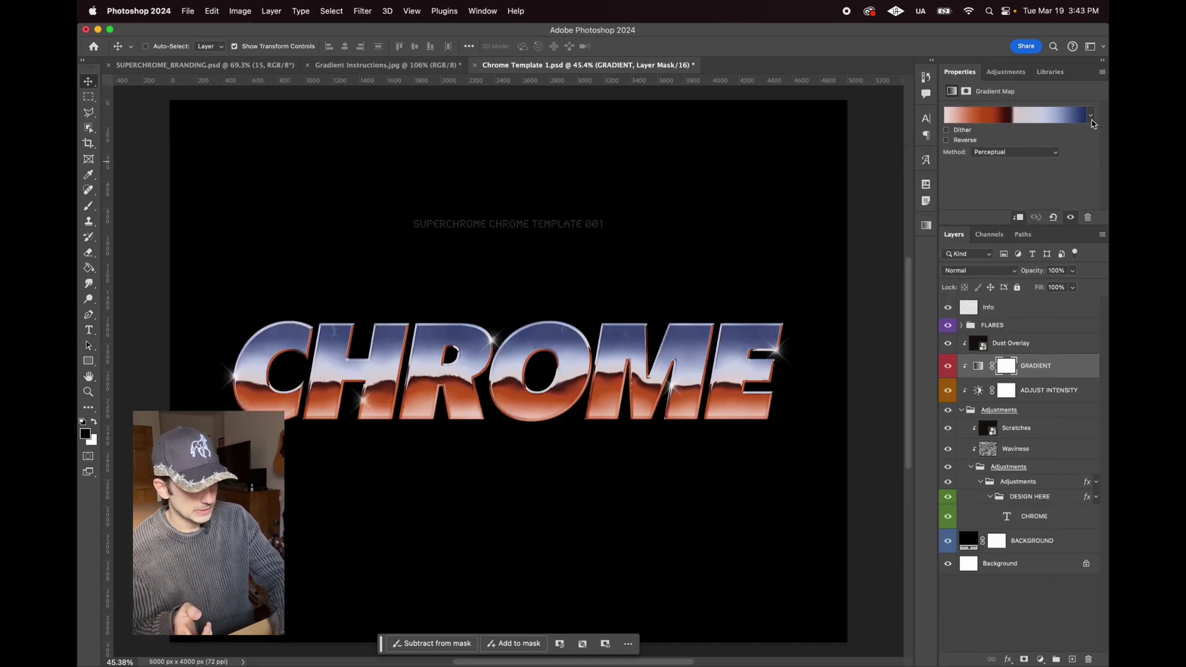
# - Try several chrome gradient presets on the GRADIENT layer's gradient map and apply the Joe Camel 1 preset
pyautogui.click(1090, 117)
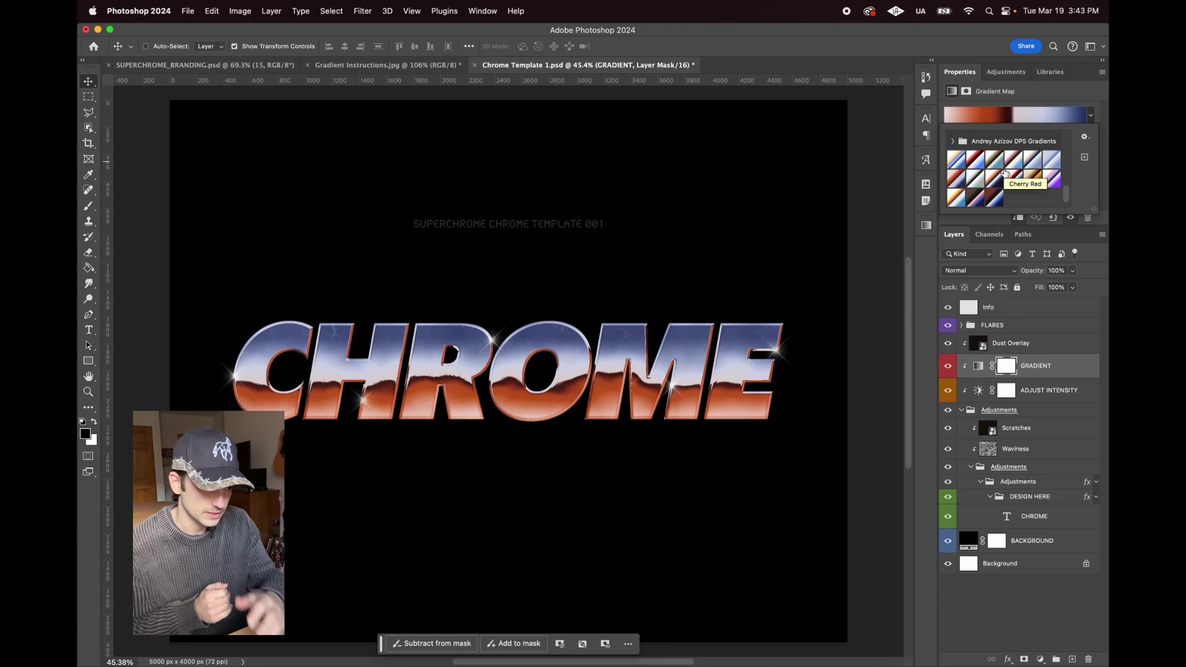
pyautogui.click(979, 162)
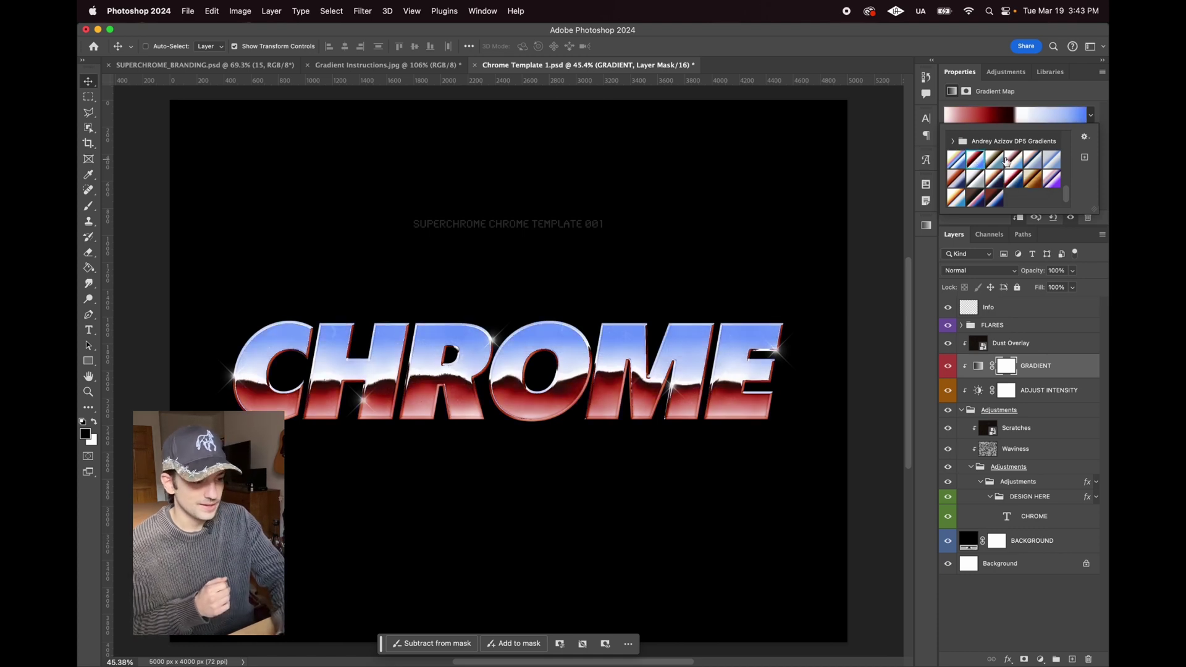
pyautogui.click(1001, 159)
pyautogui.click(1019, 162)
pyautogui.click(1032, 163)
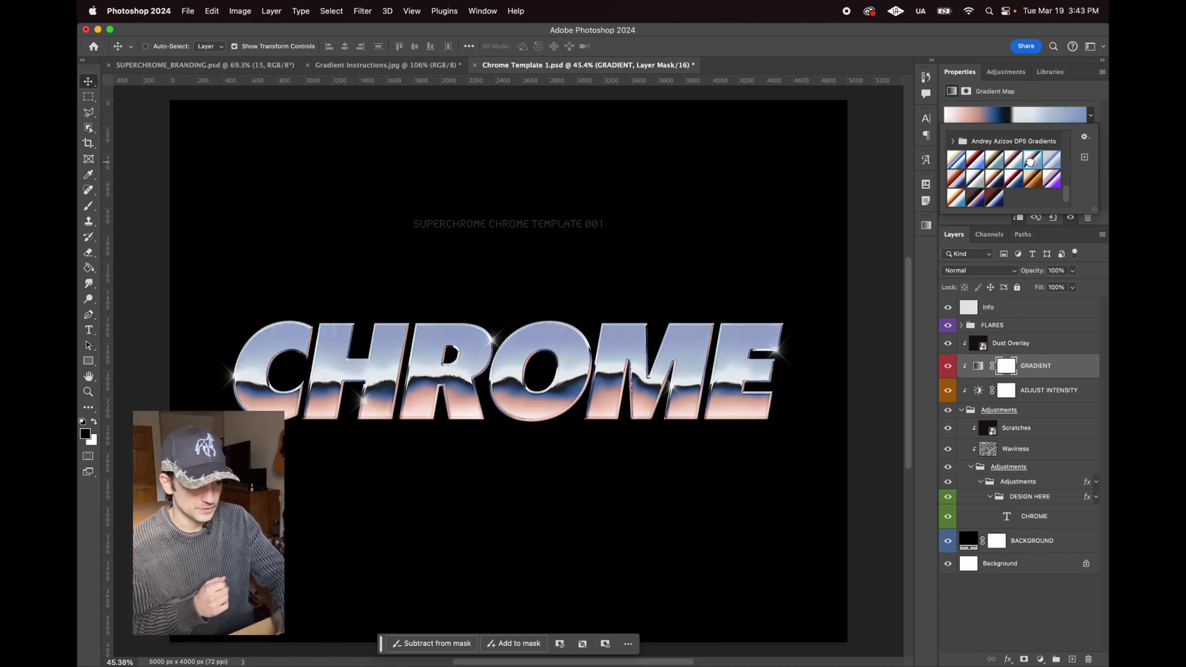
pyautogui.click(1048, 179)
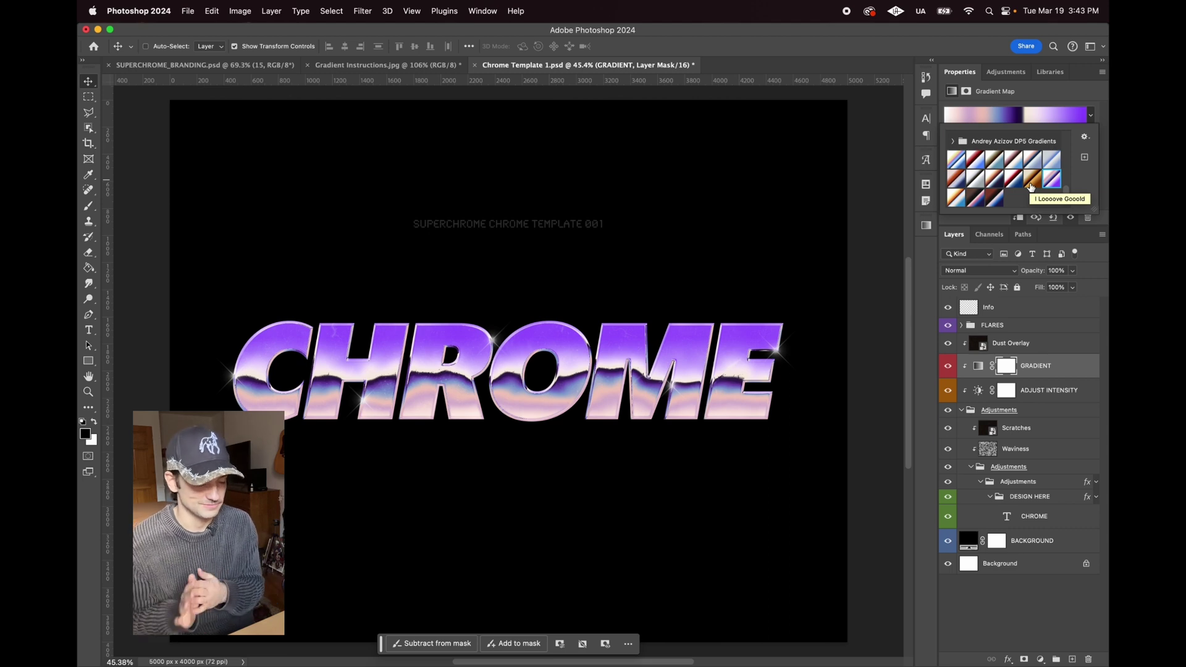
pyautogui.click(967, 179)
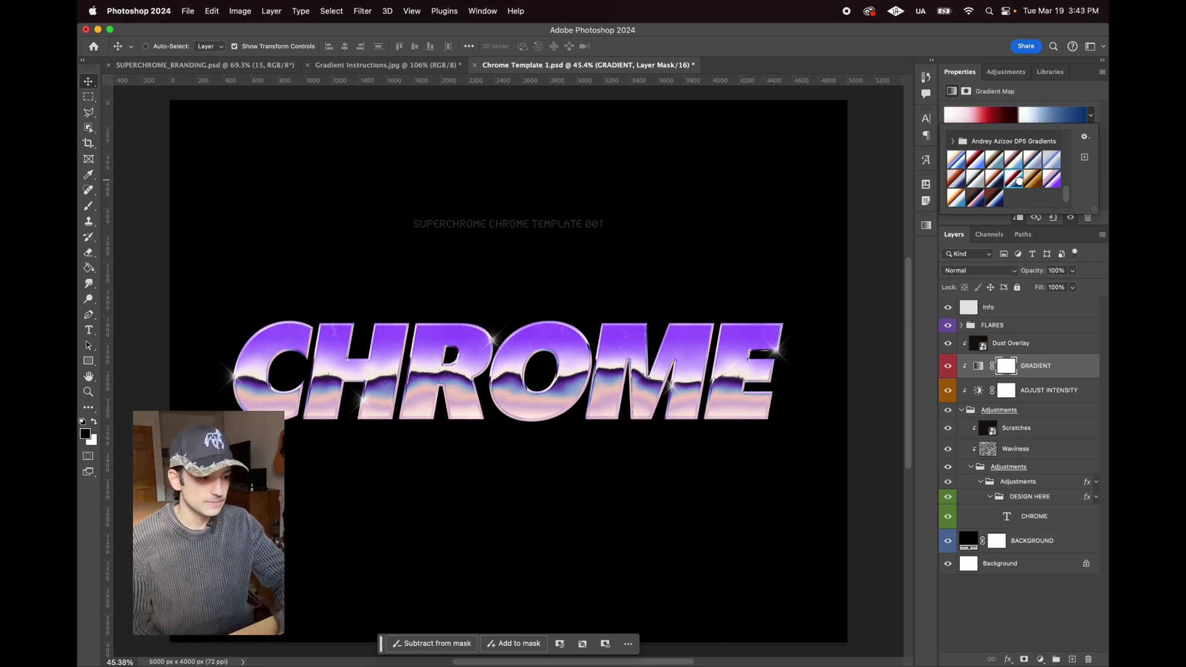
pyautogui.click(956, 198)
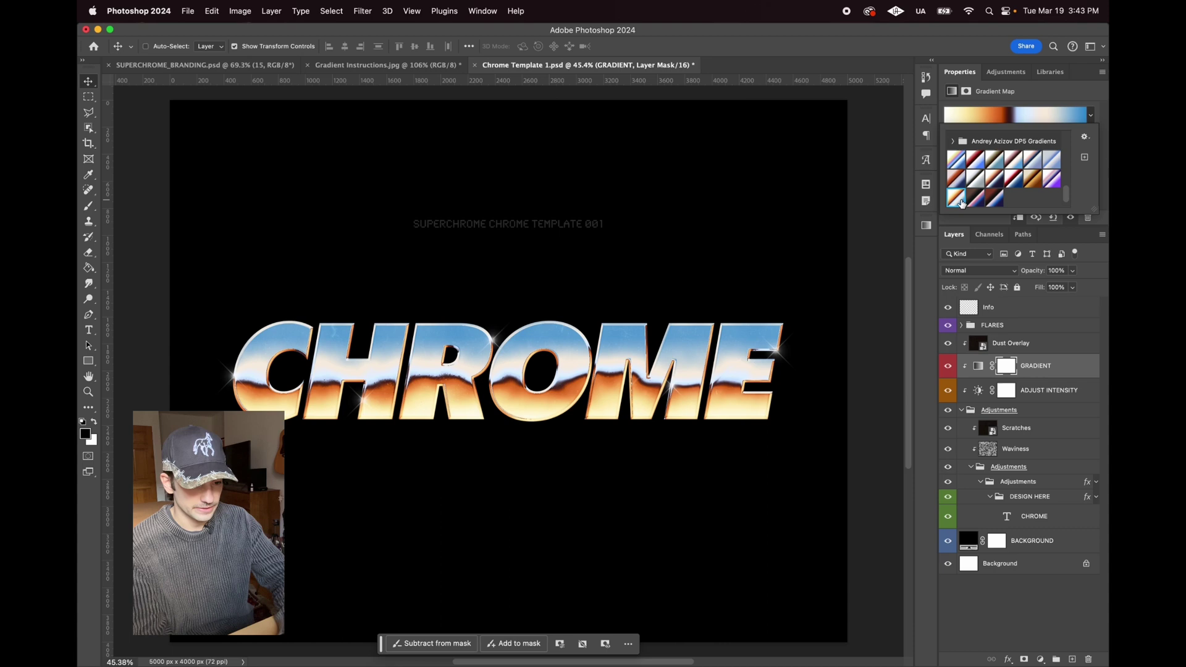
pyautogui.click(975, 199)
pyautogui.click(994, 198)
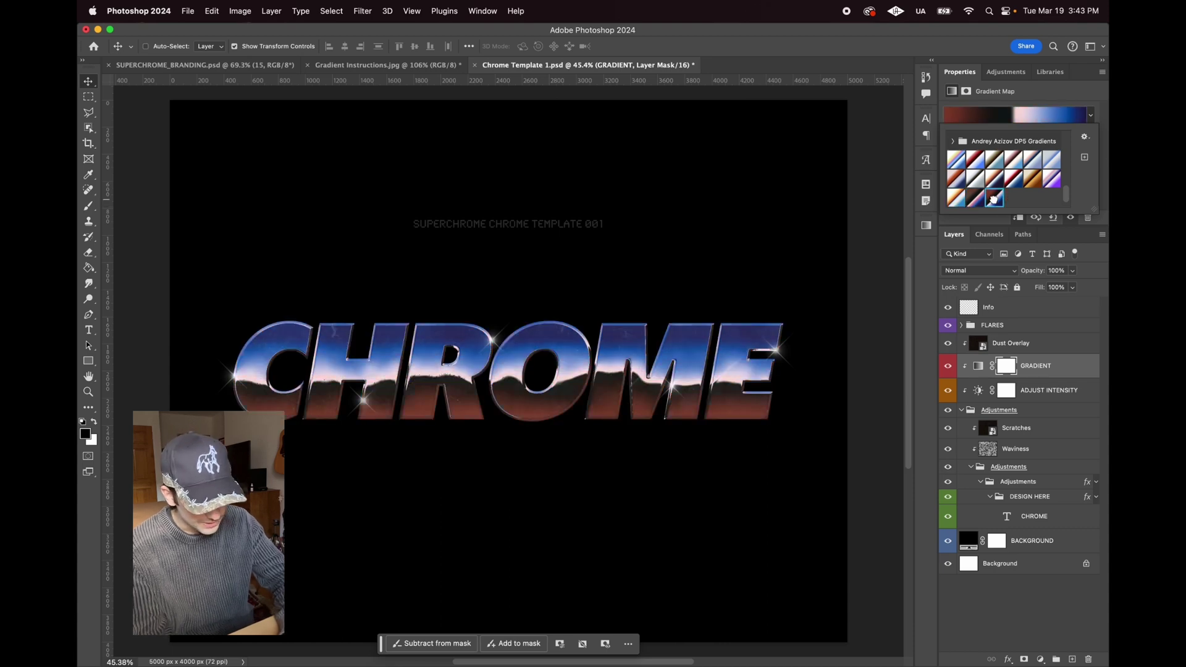
pyautogui.click(975, 199)
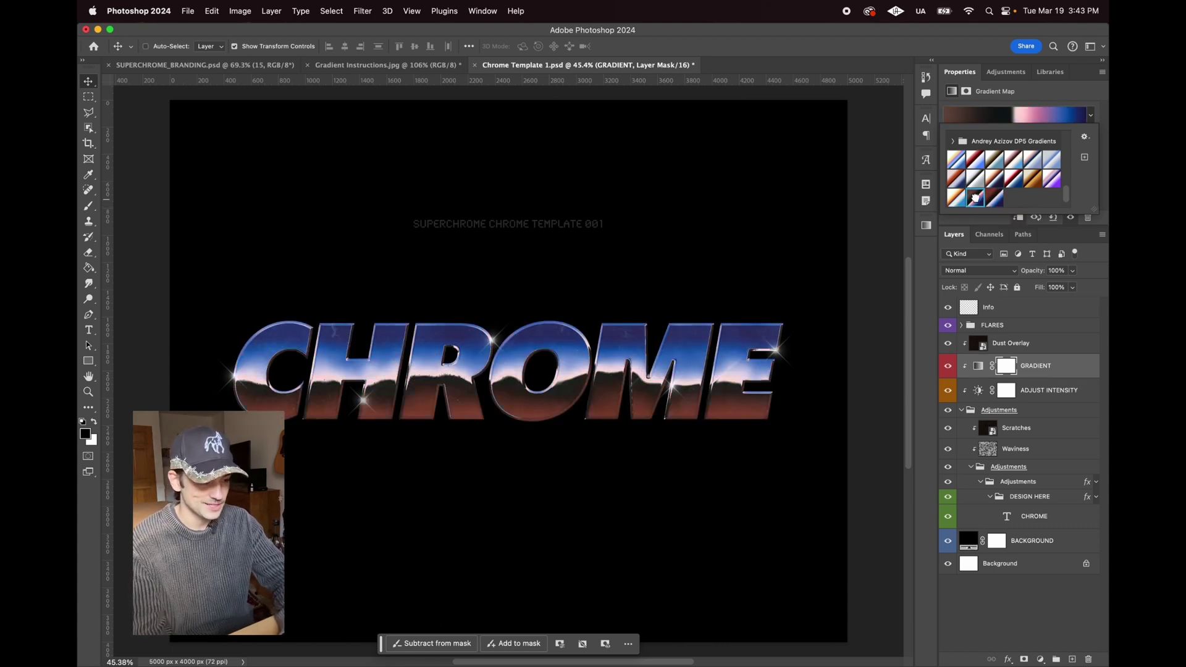
pyautogui.click(1012, 117)
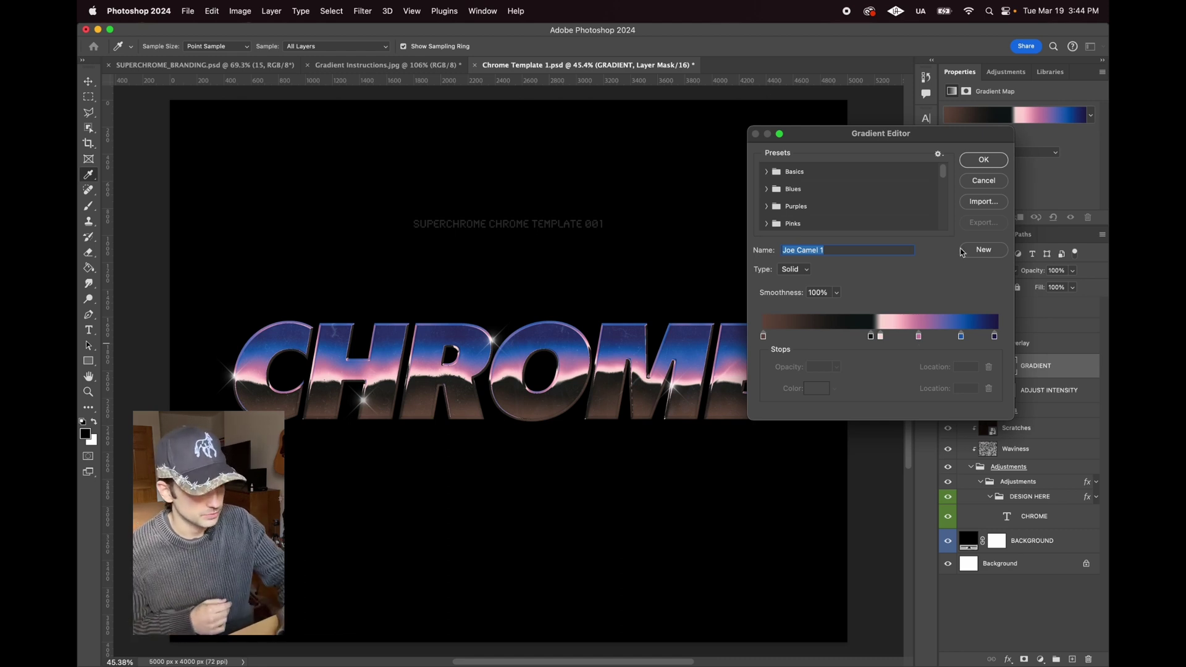
pyautogui.click(983, 180)
# - Try contrast values up to 100 and Use Legacy on the ADJUST INTENSITY layer, and reset its brightness and contrast to 0
pyautogui.click(1040, 391)
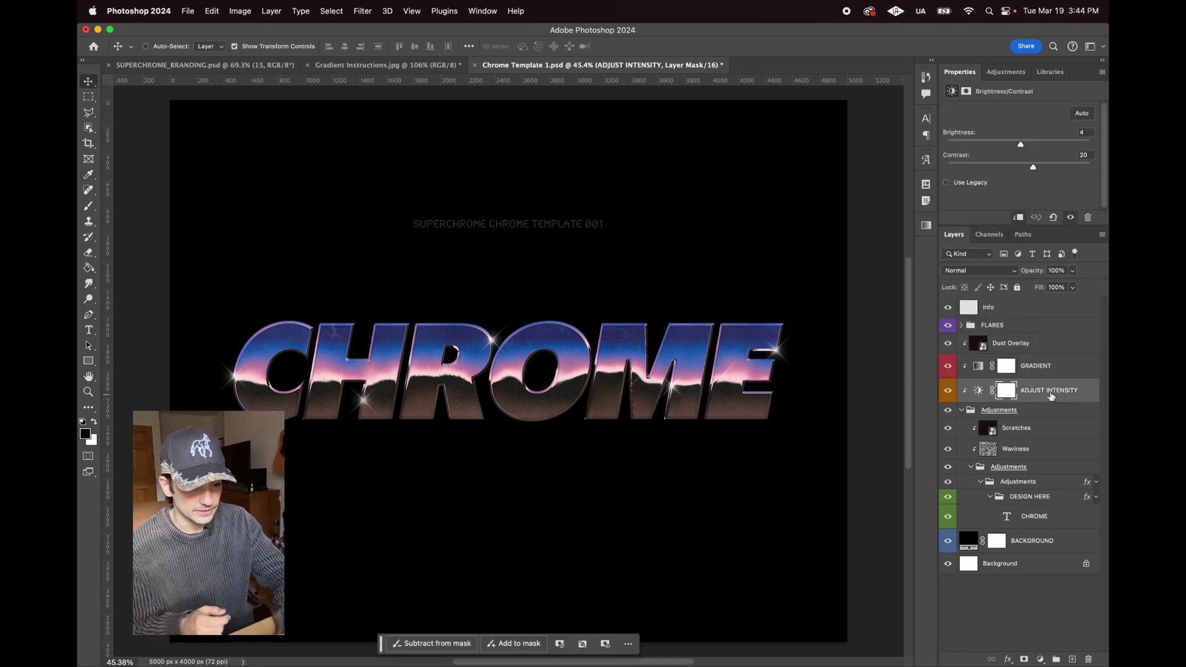
pyautogui.moveTo(1033, 168); pyautogui.dragTo(1088, 167)
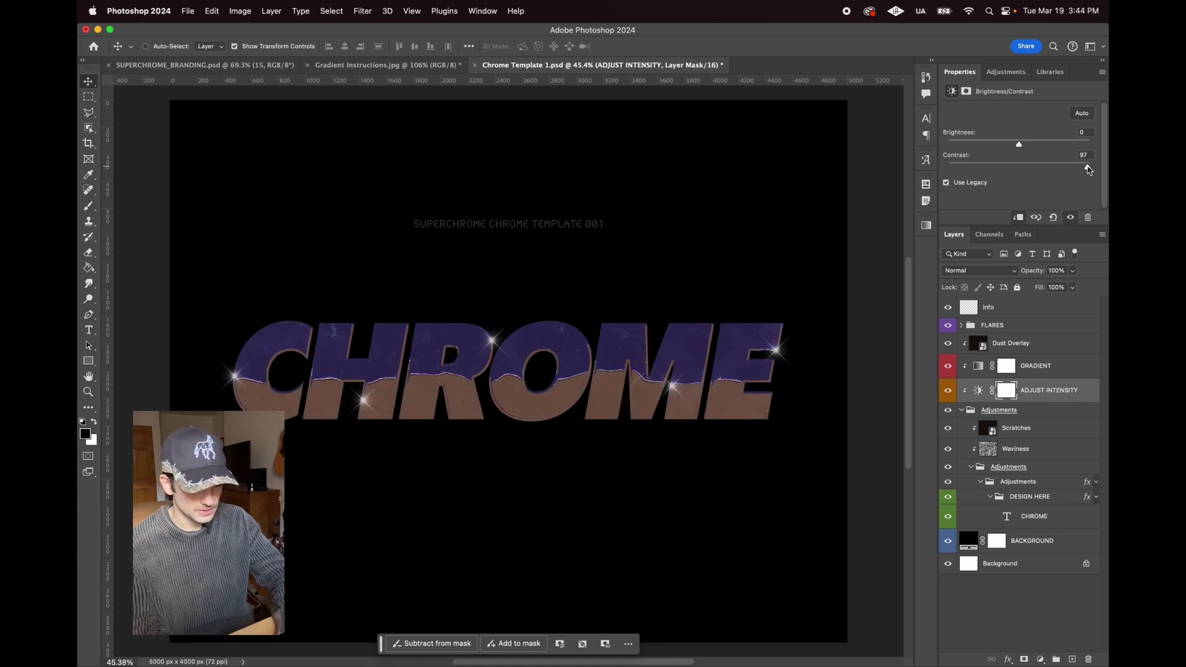
pyautogui.moveTo(1088, 168)
pyautogui.mouseDown()
pyautogui.moveTo(1053, 172)
pyautogui.moveTo(1007, 146)
pyautogui.moveTo(967, 147)
pyautogui.moveTo(1064, 148)
pyautogui.moveTo(976, 168)
pyautogui.moveTo(1042, 169)
pyautogui.moveTo(994, 179)
pyautogui.moveTo(1020, 178)
pyautogui.mouseUp()
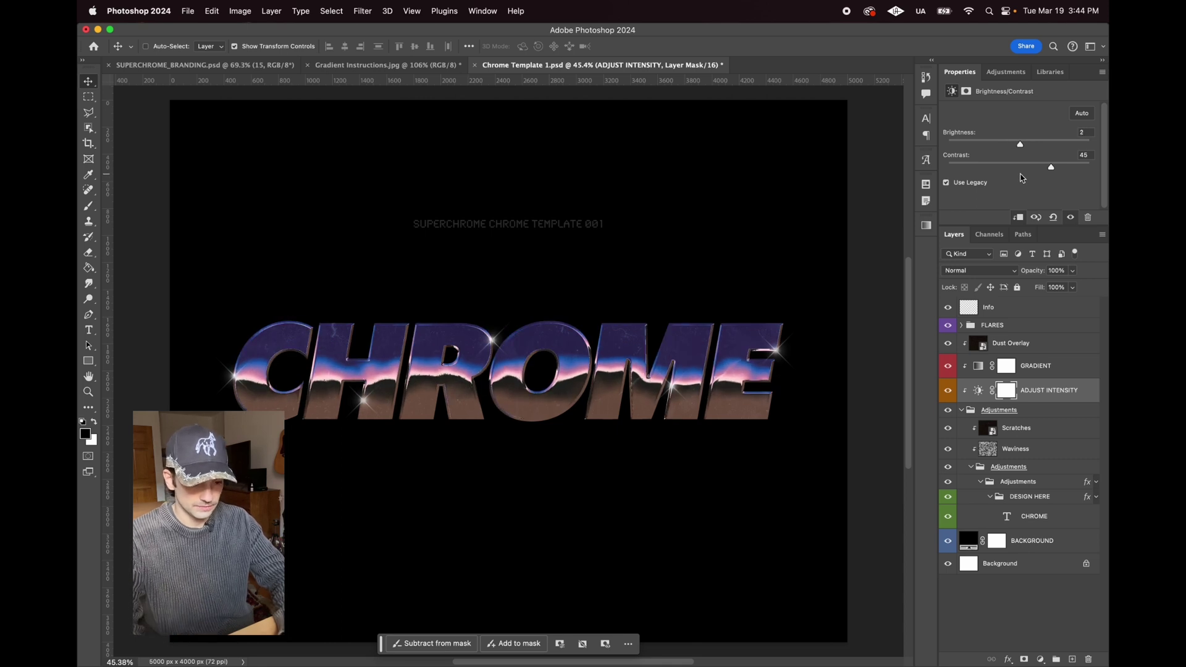
pyautogui.click(1053, 217)
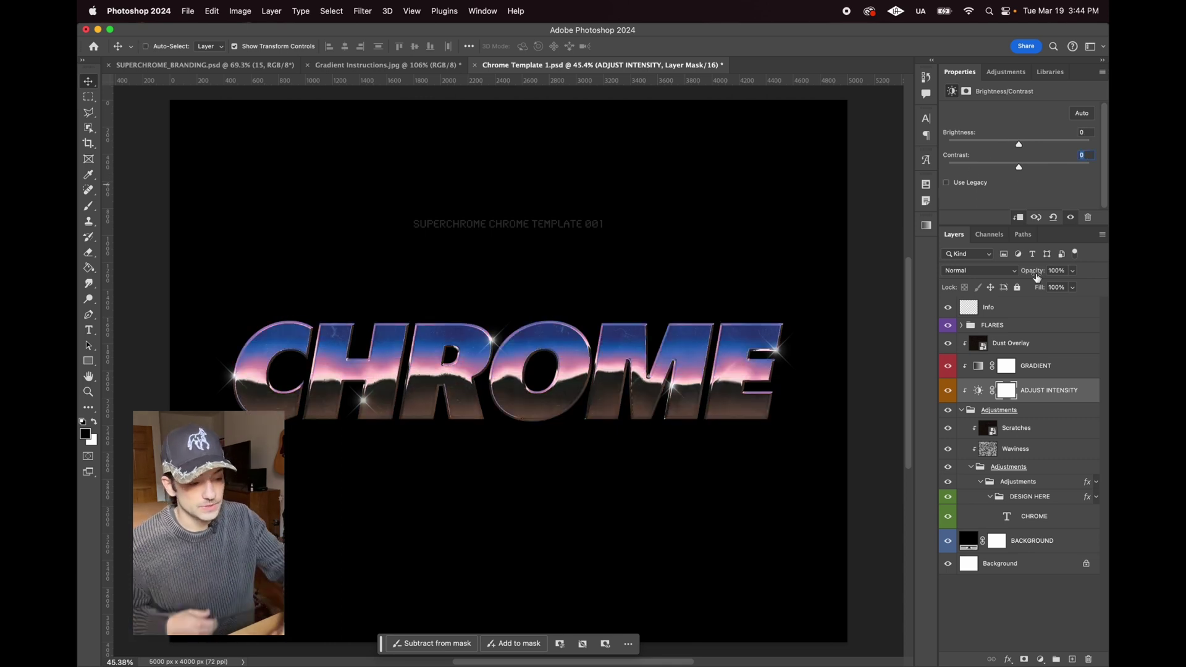
# - Check the Scratches and Waviness layers by toggling visibility, and raise the Waviness layer's fill to 100%
pyautogui.click(975, 428)
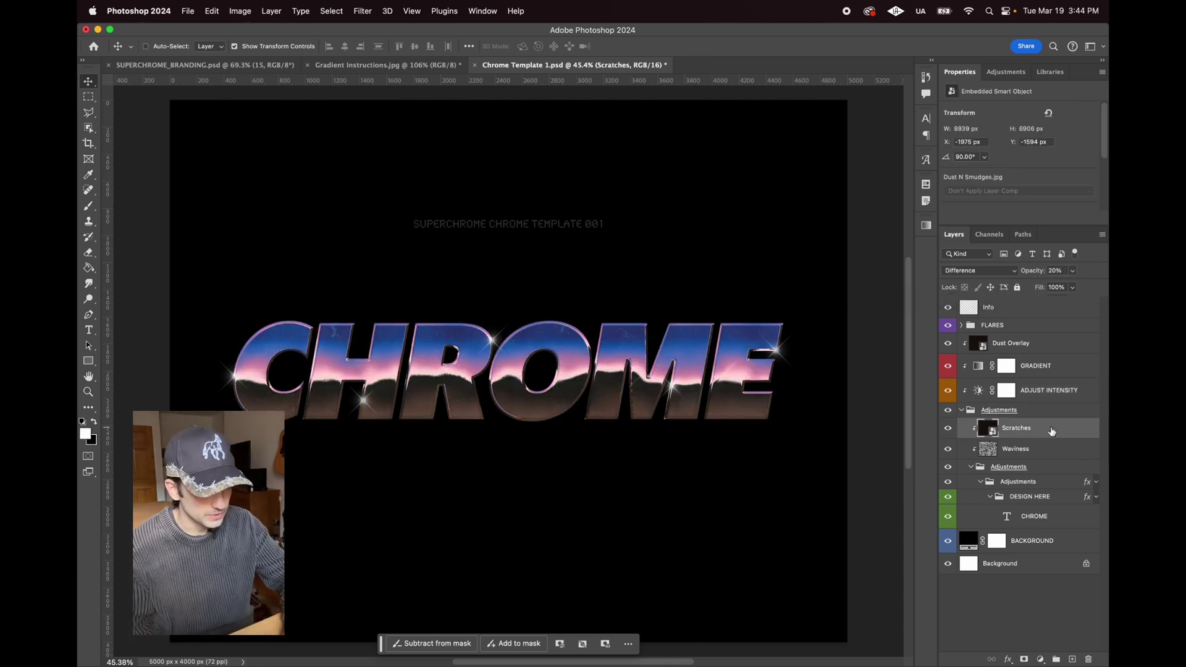
pyautogui.click(947, 449)
pyautogui.click(947, 449)
pyautogui.click(947, 432)
pyautogui.click(947, 432)
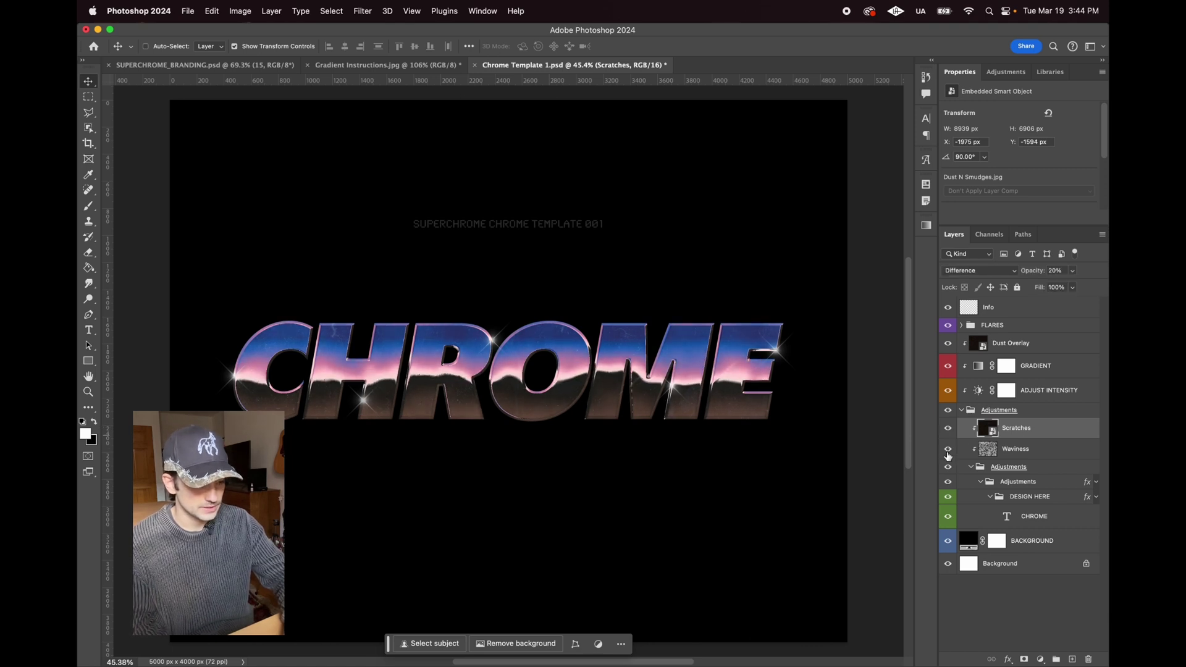
pyautogui.click(1030, 455)
pyautogui.moveTo(1060, 289); pyautogui.dragTo(1107, 286)
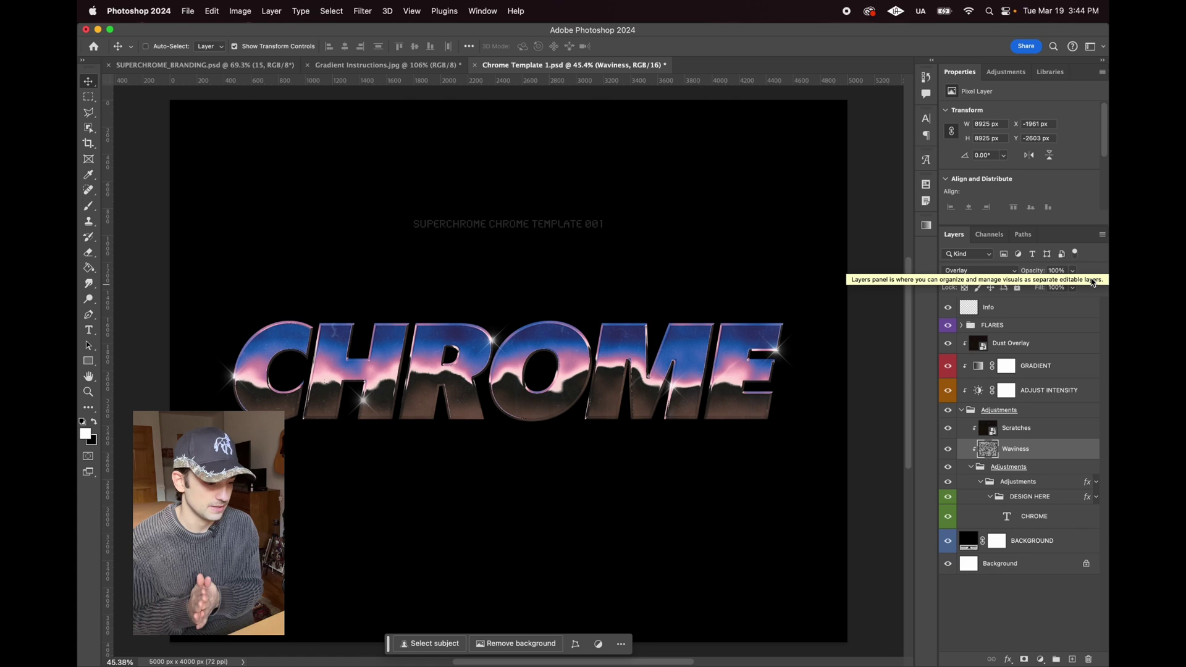
# - Hide the FLARES group and replace the CHROME text in the DESIGN HERE group with HELLO
pyautogui.click(1057, 519)
pyautogui.press('t')
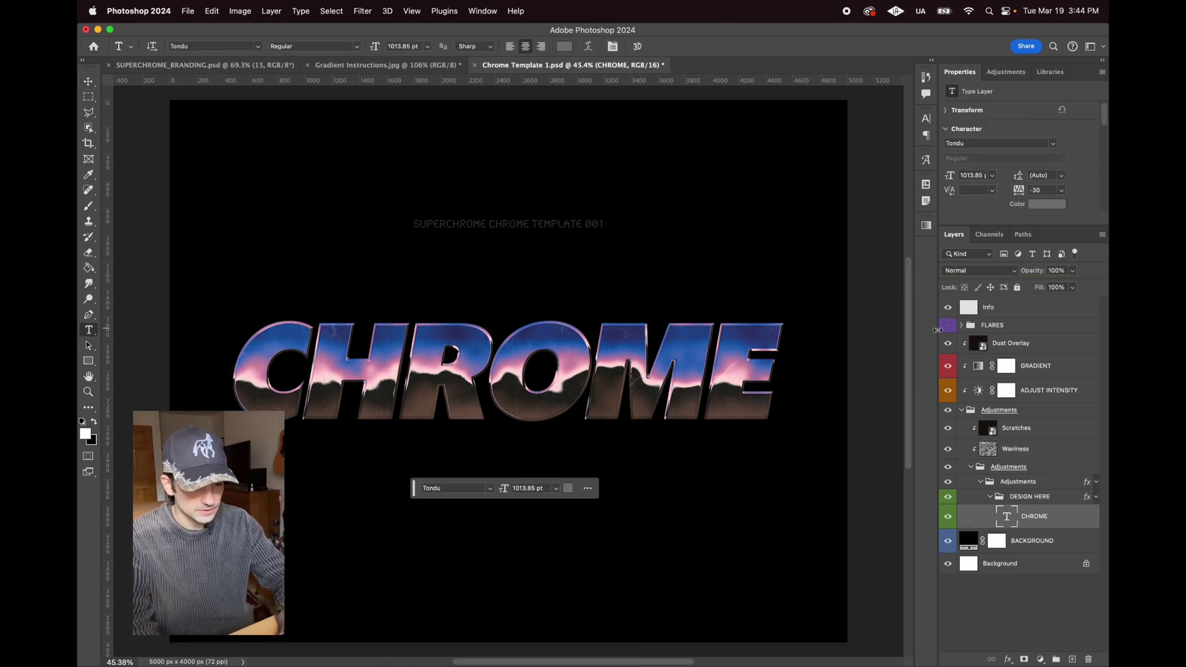
pyautogui.click(586, 348)
pyautogui.press('super+a')
pyautogui.write('HELLO')
pyautogui.press('super+a')
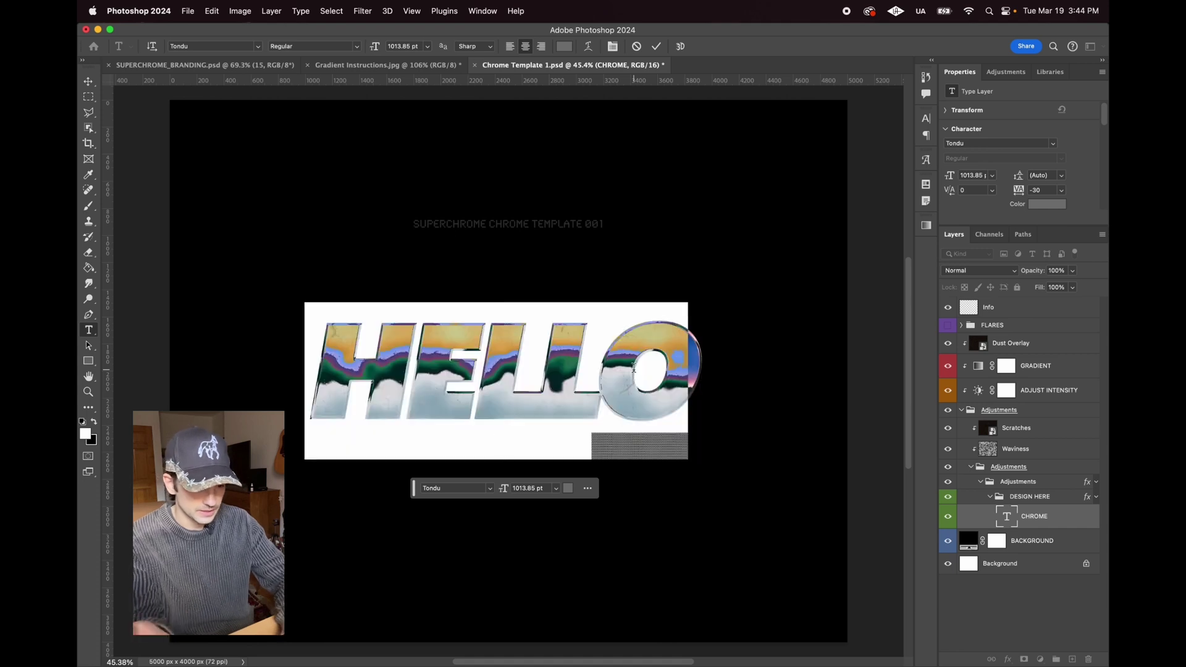
pyautogui.press('super+Return')
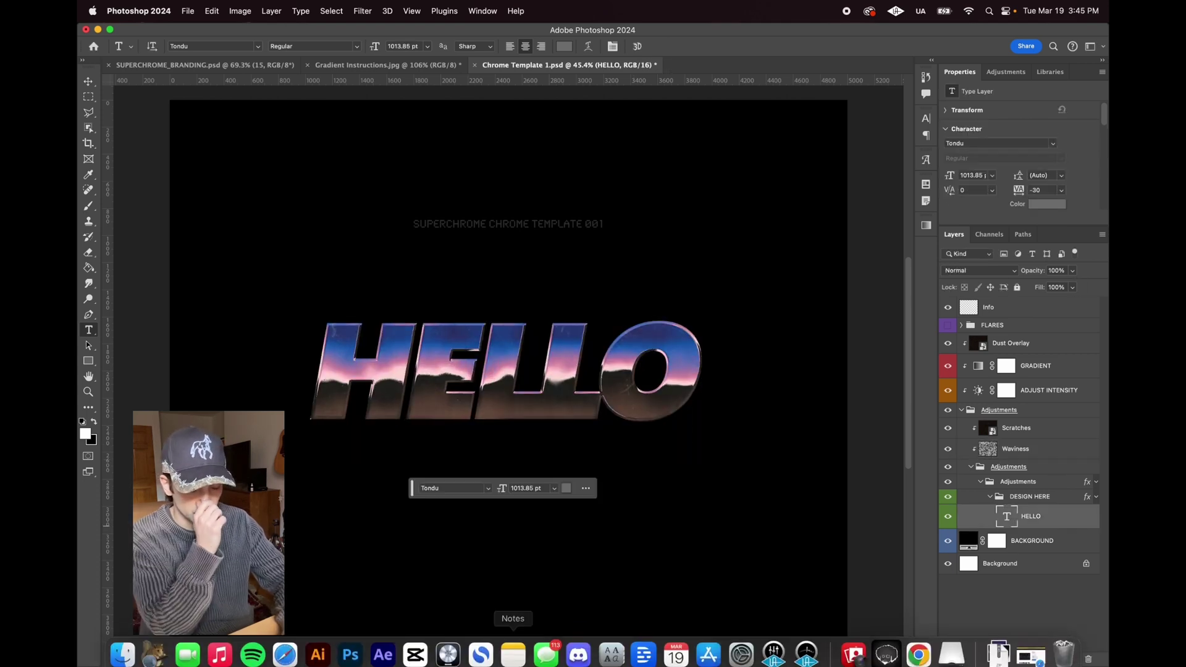
# - Place Luv.svg from the Superchrome pack's 002_Graphics Vectors folder into the DESIGN HERE group above the HELLO text
pyautogui.moveTo(143, 664)
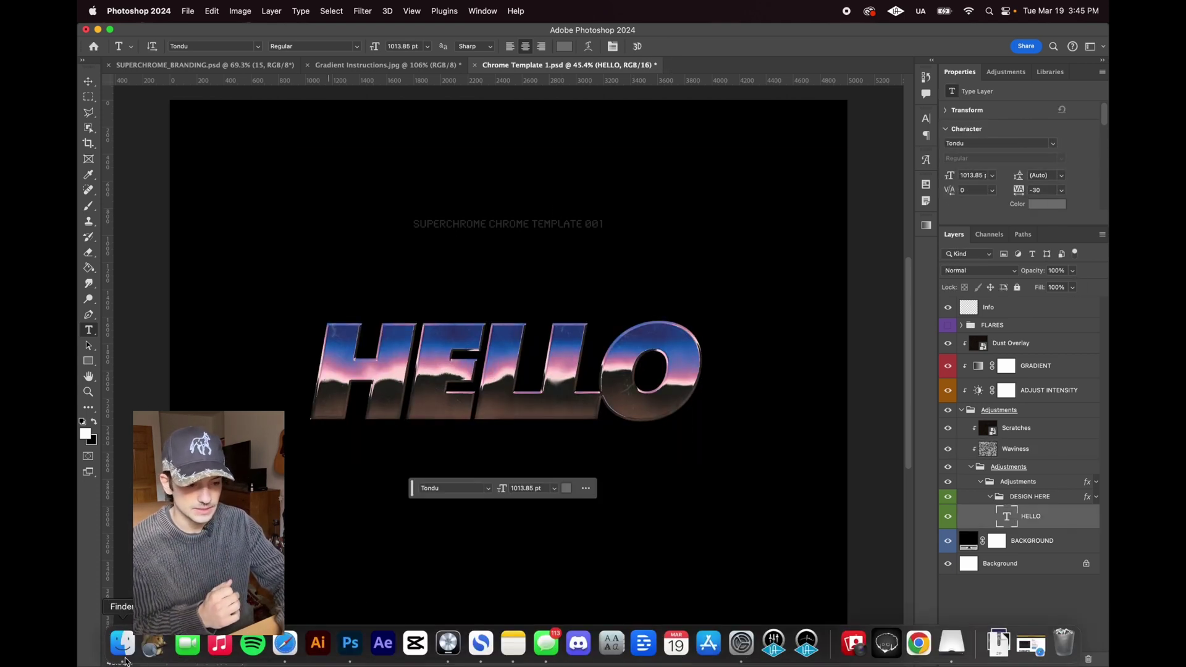
pyautogui.click(123, 643)
pyautogui.click(307, 168)
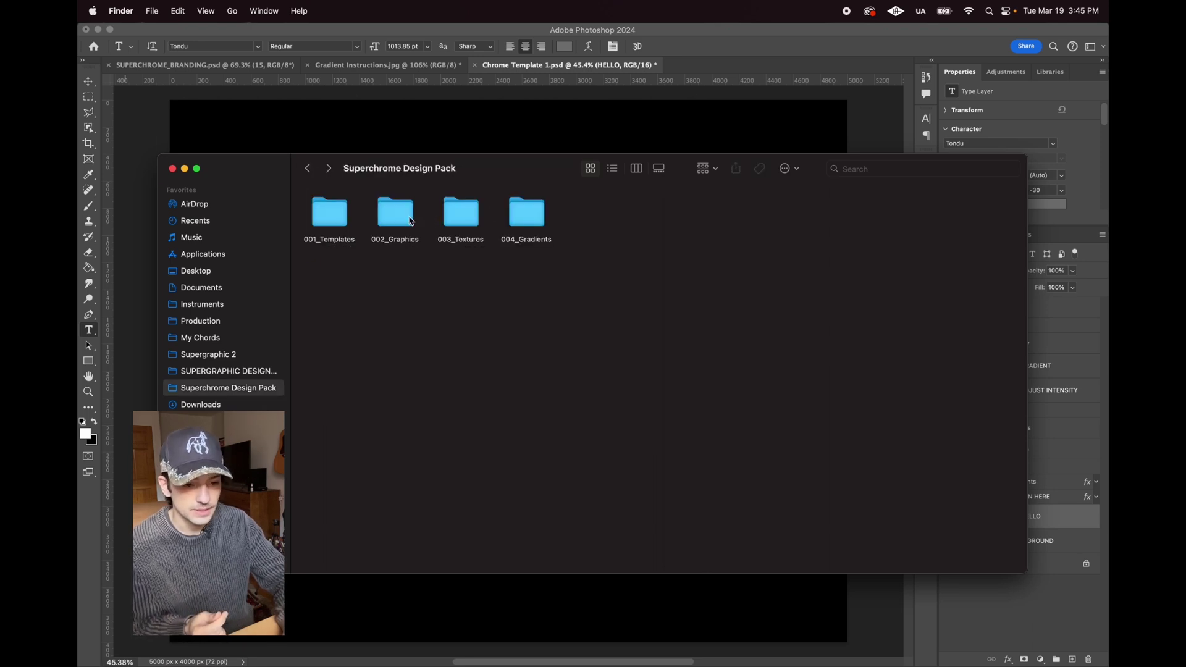
pyautogui.doubleClick(410, 220)
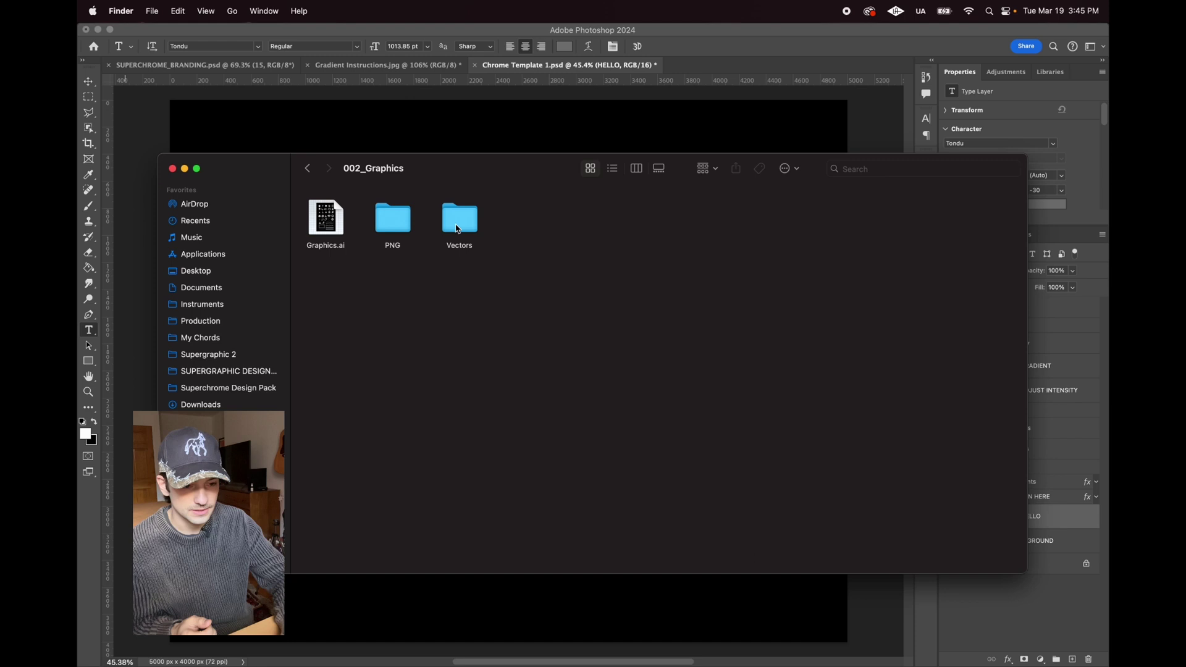
pyautogui.doubleClick(457, 227)
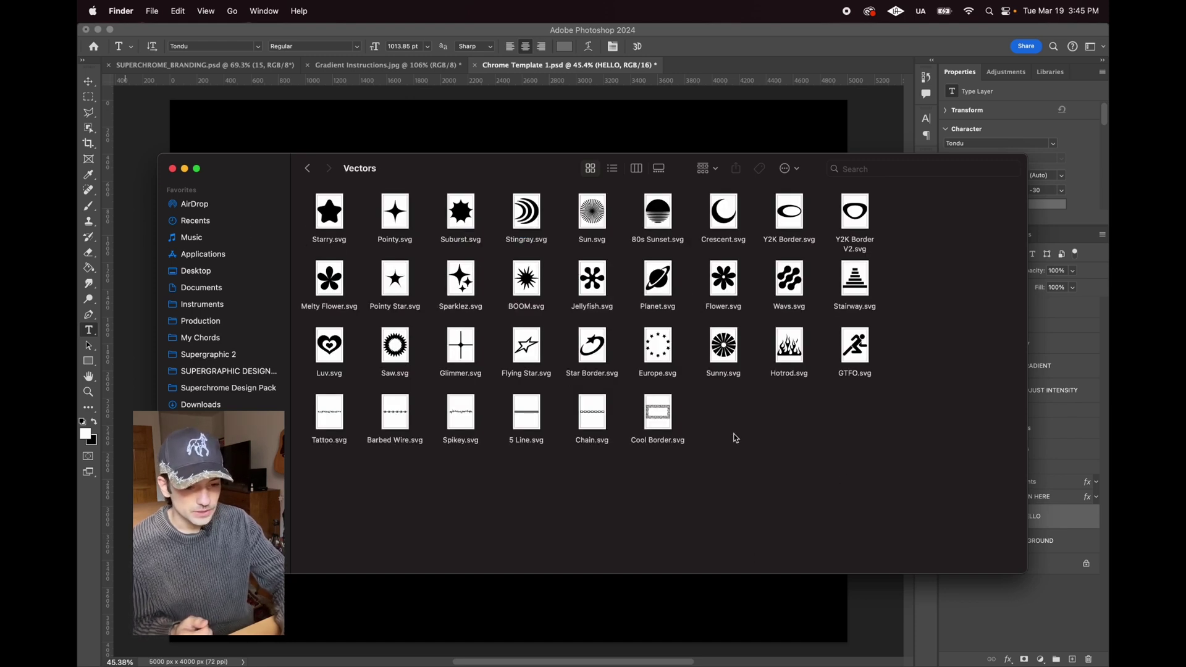
pyautogui.moveTo(331, 357); pyautogui.dragTo(375, 150)
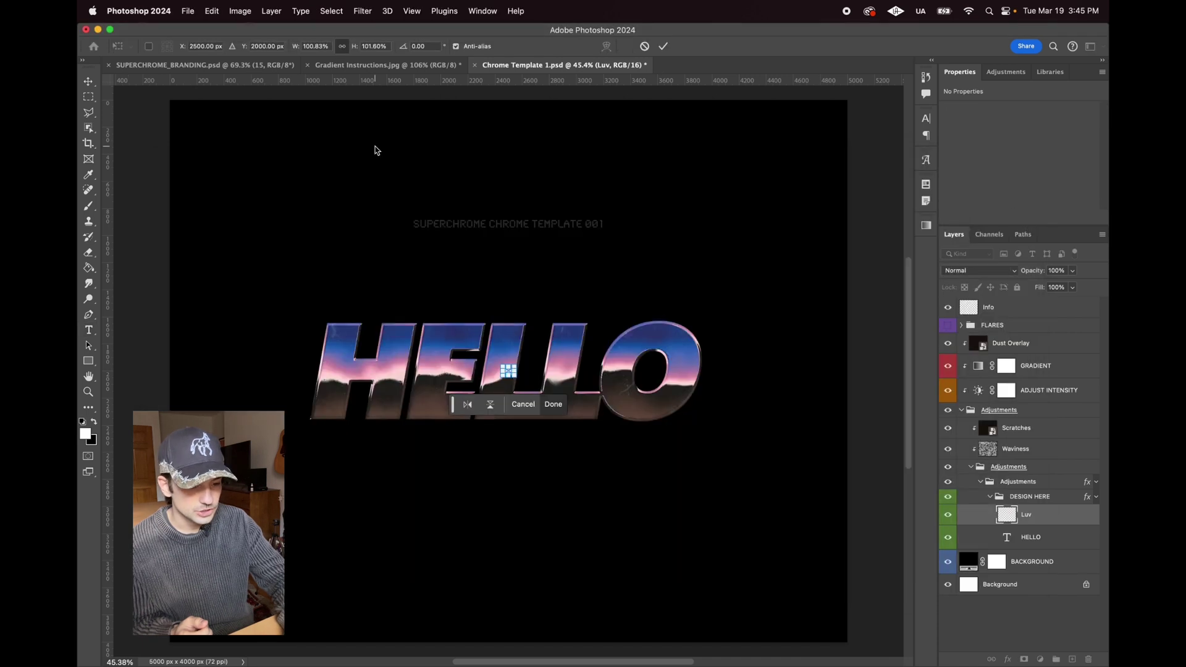
pyautogui.press('Return')
pyautogui.press('v')
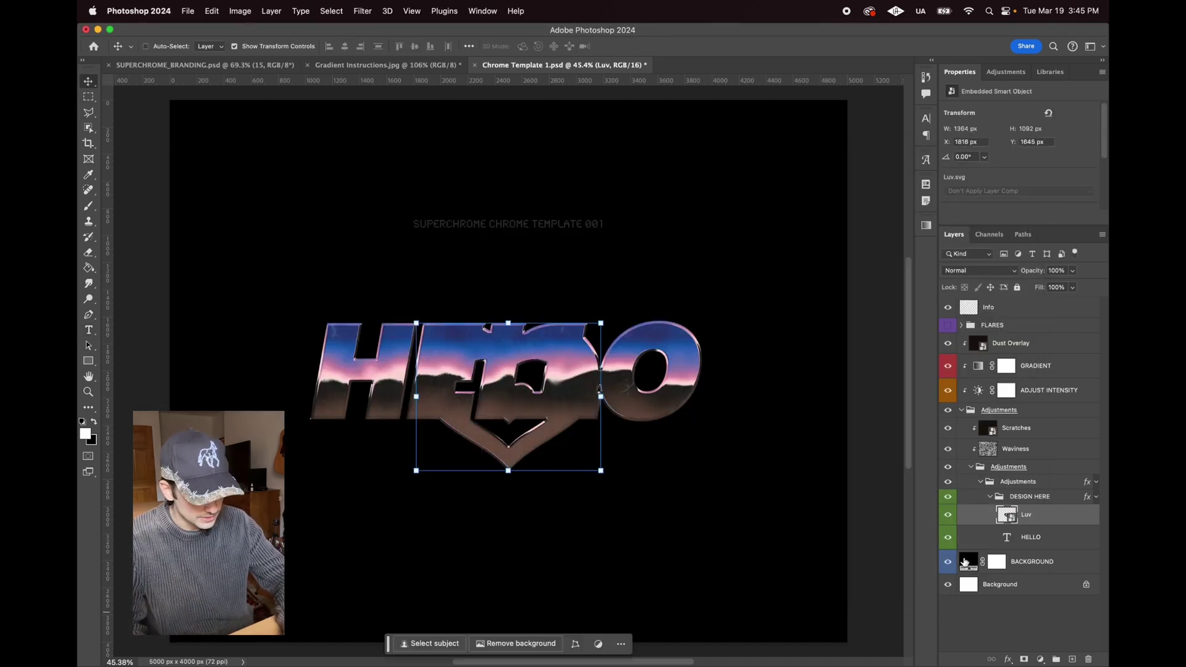
# - Hide the HELLO text layer and move the Luv heart up to the centre of the canvas
pyautogui.click(947, 541)
pyautogui.click(948, 537)
pyautogui.moveTo(551, 389); pyautogui.dragTo(548, 374)
pyautogui.moveTo(532, 422); pyautogui.dragTo(530, 408)
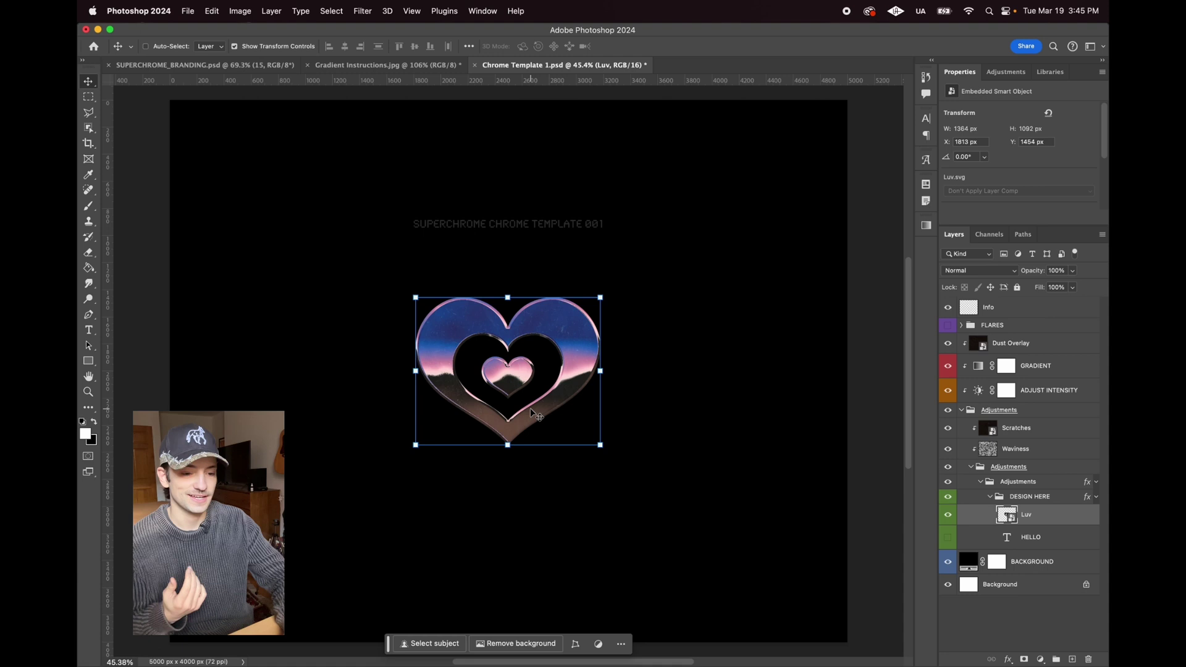
# - Open Chrome Template 2.psd from the pack's 001_Templates folder and hide its FLARES group
pyautogui.moveTo(318, 661)
pyautogui.click(122, 660)
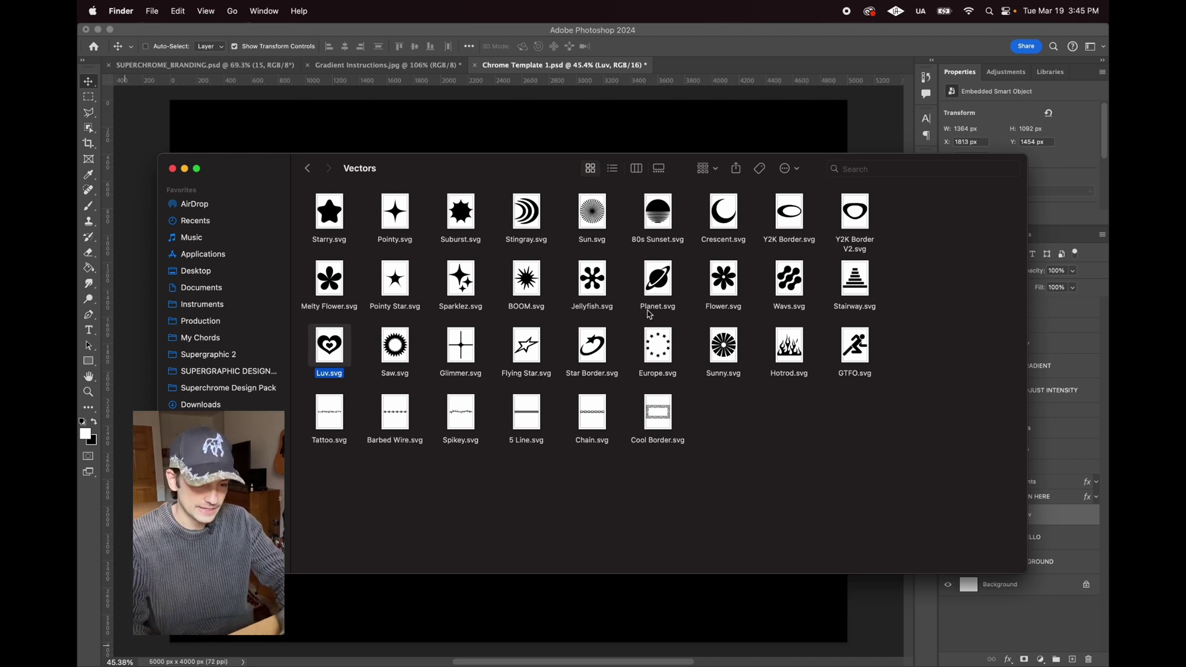
pyautogui.click(558, 136)
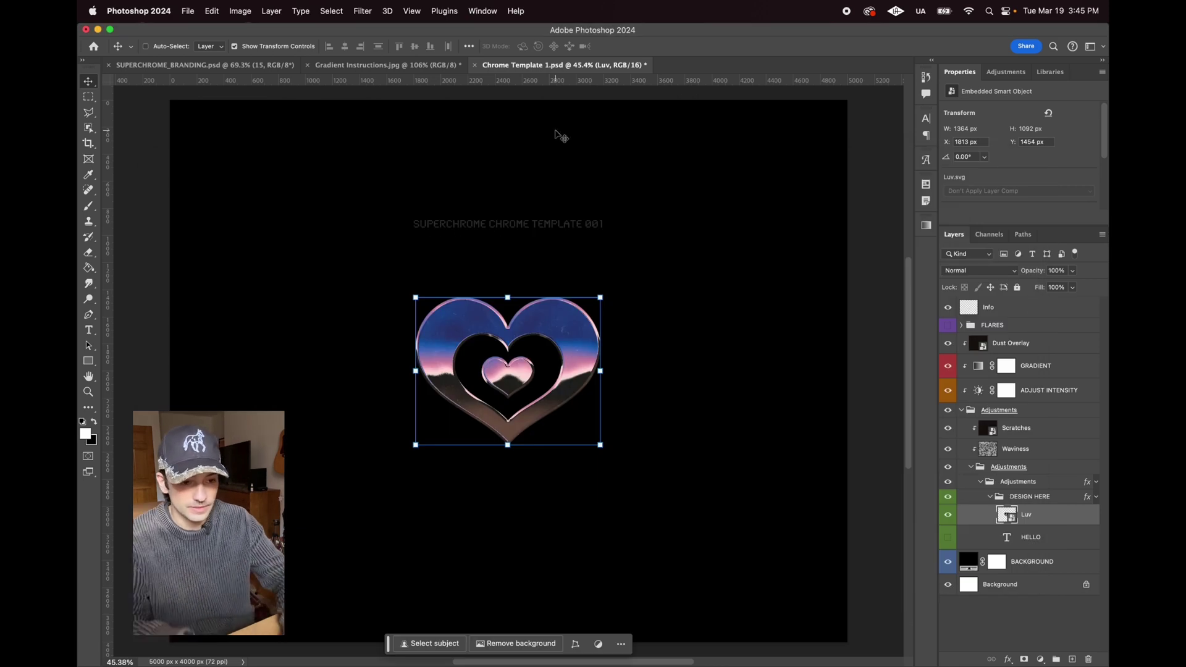
pyautogui.click(126, 644)
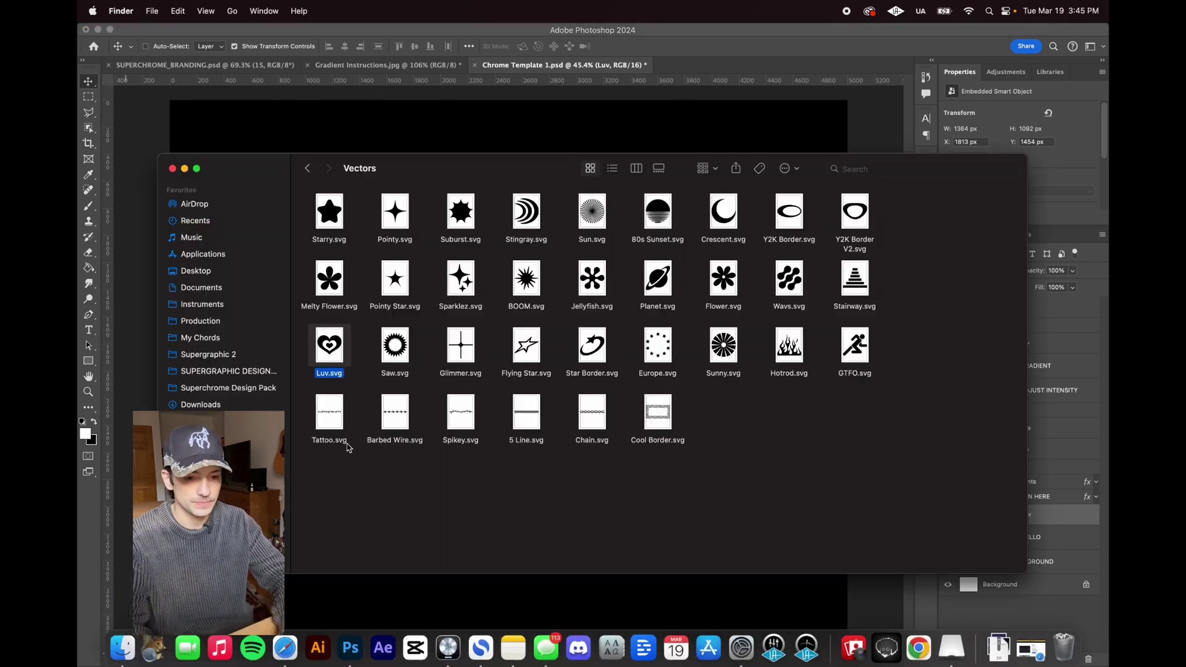
pyautogui.click(307, 168)
pyautogui.click(309, 169)
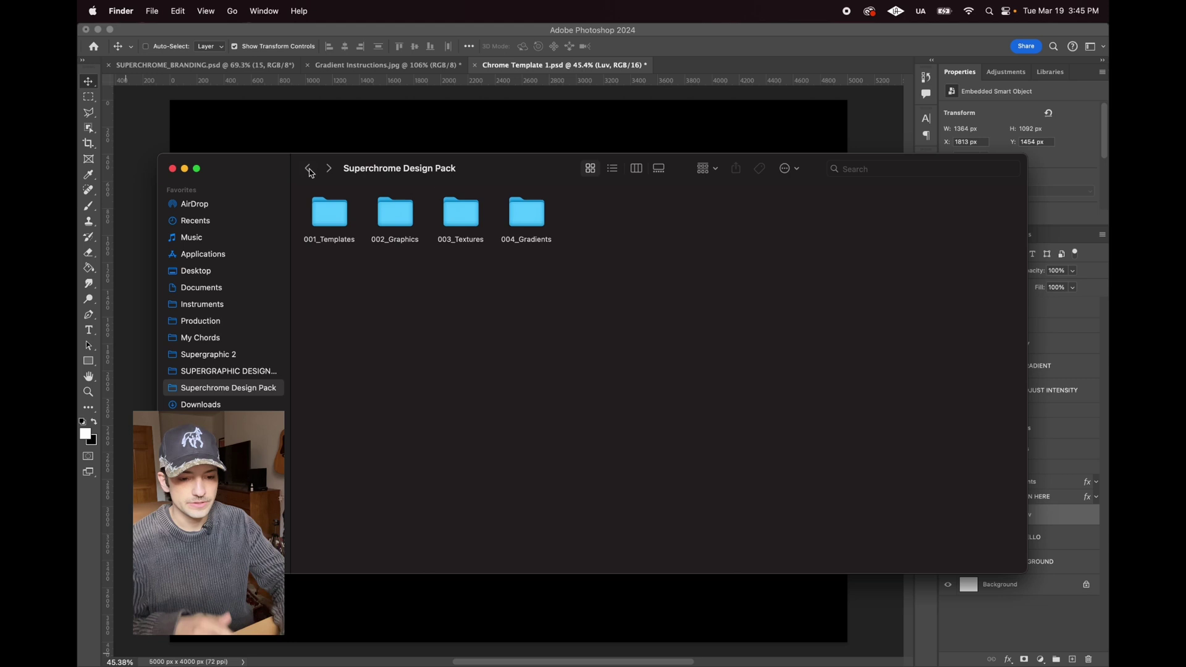
pyautogui.doubleClick(323, 215)
pyautogui.doubleClick(397, 215)
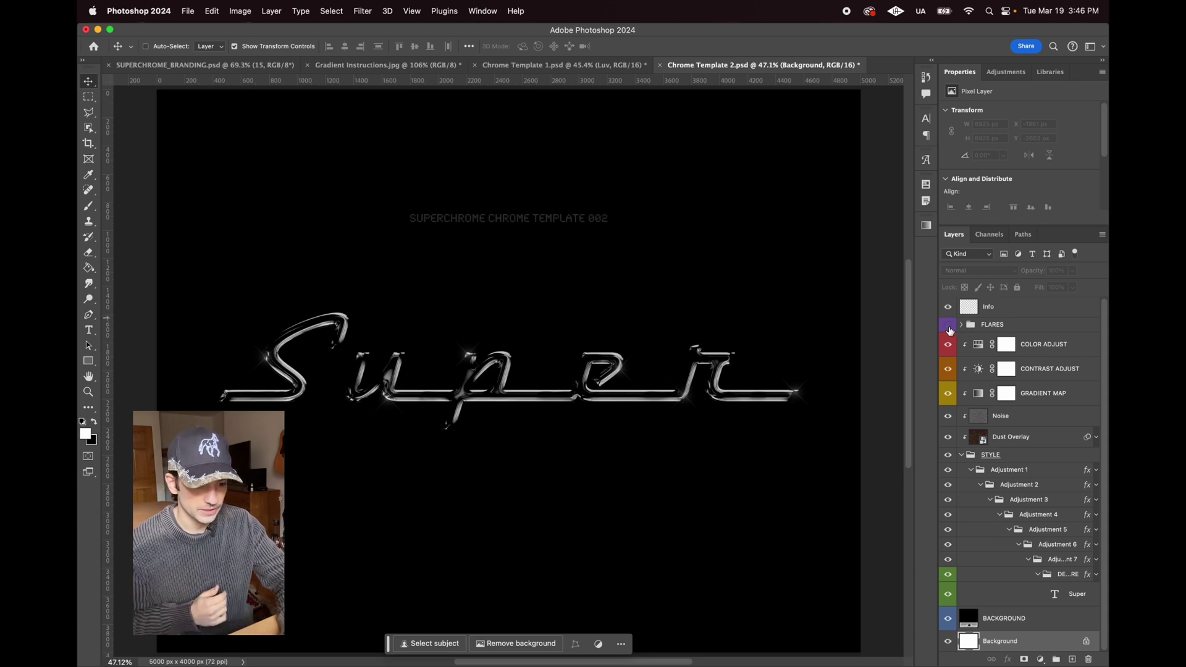
# - Try the Garamond Premier Pro and FreightSans Pro fonts and the uppercase wording SUPER on the Super text layer
pyautogui.click(88, 330)
pyautogui.click(476, 380)
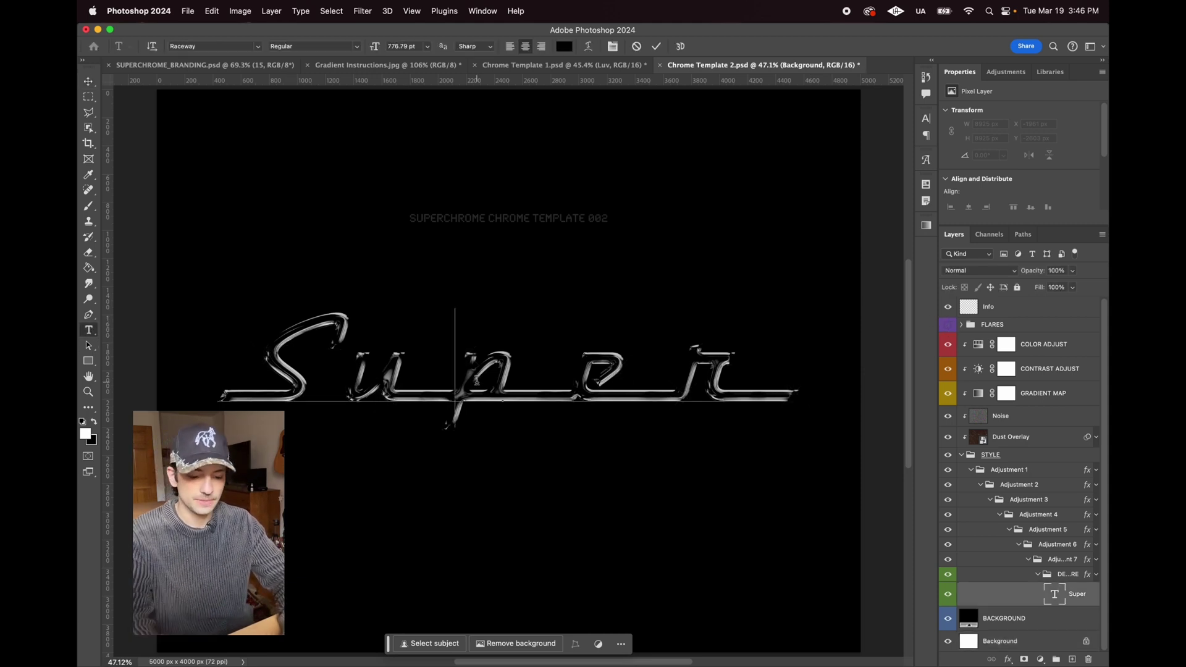
pyautogui.press('super+a')
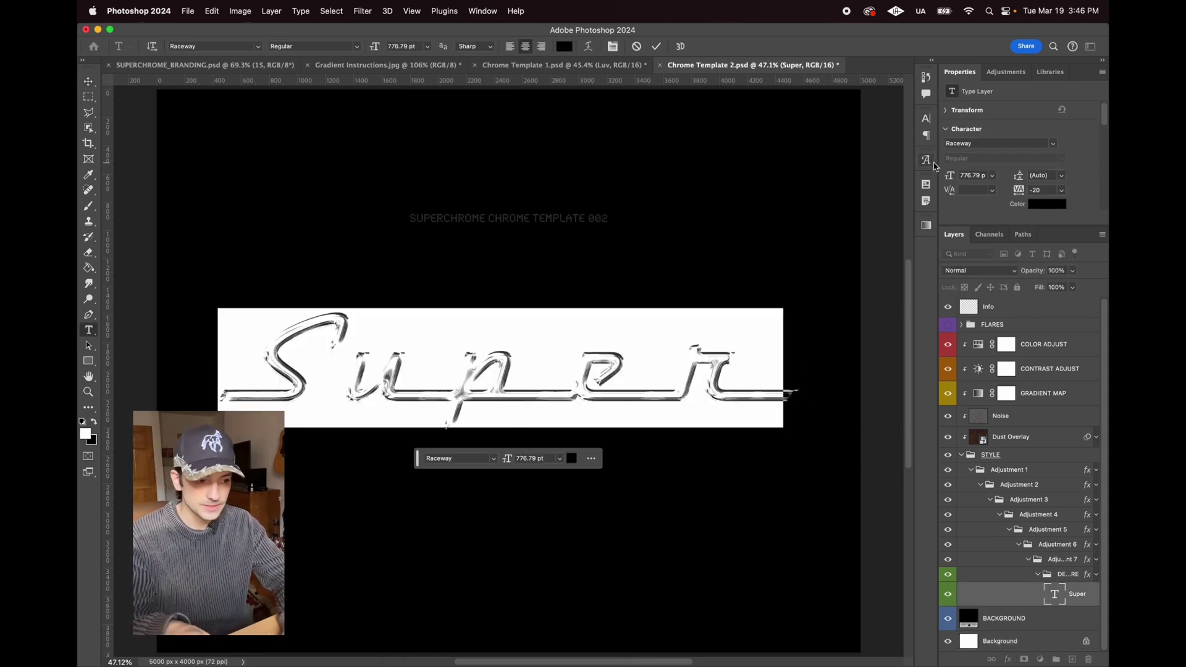
pyautogui.click(1061, 144)
pyautogui.click(968, 293)
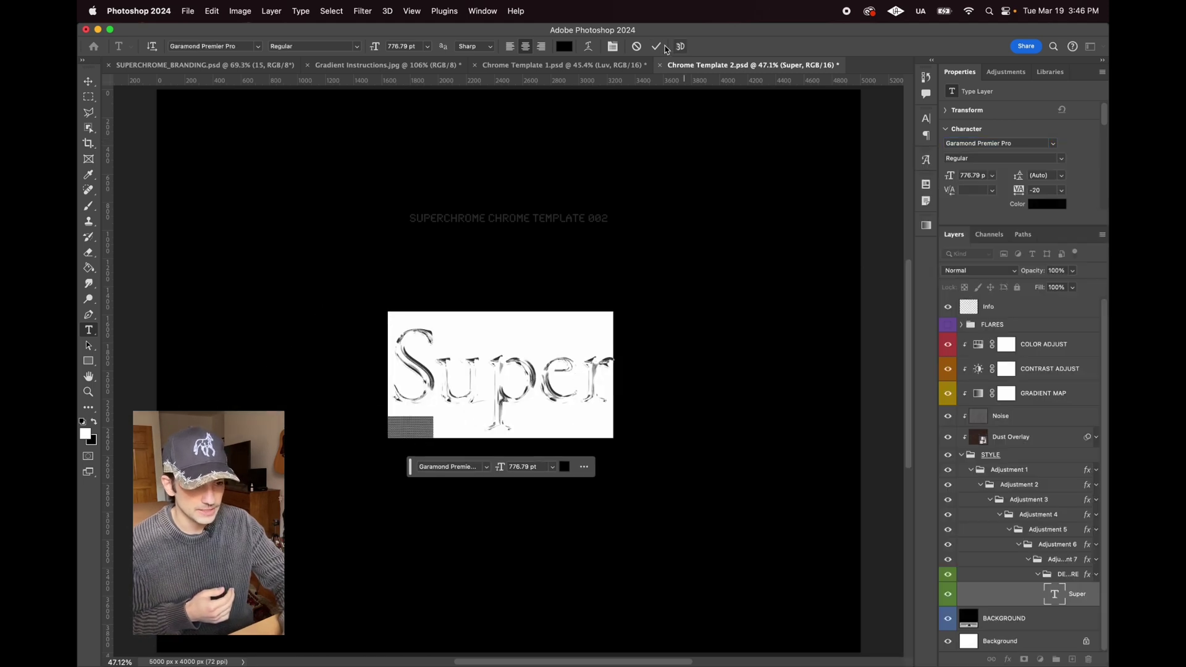
pyautogui.click(1054, 144)
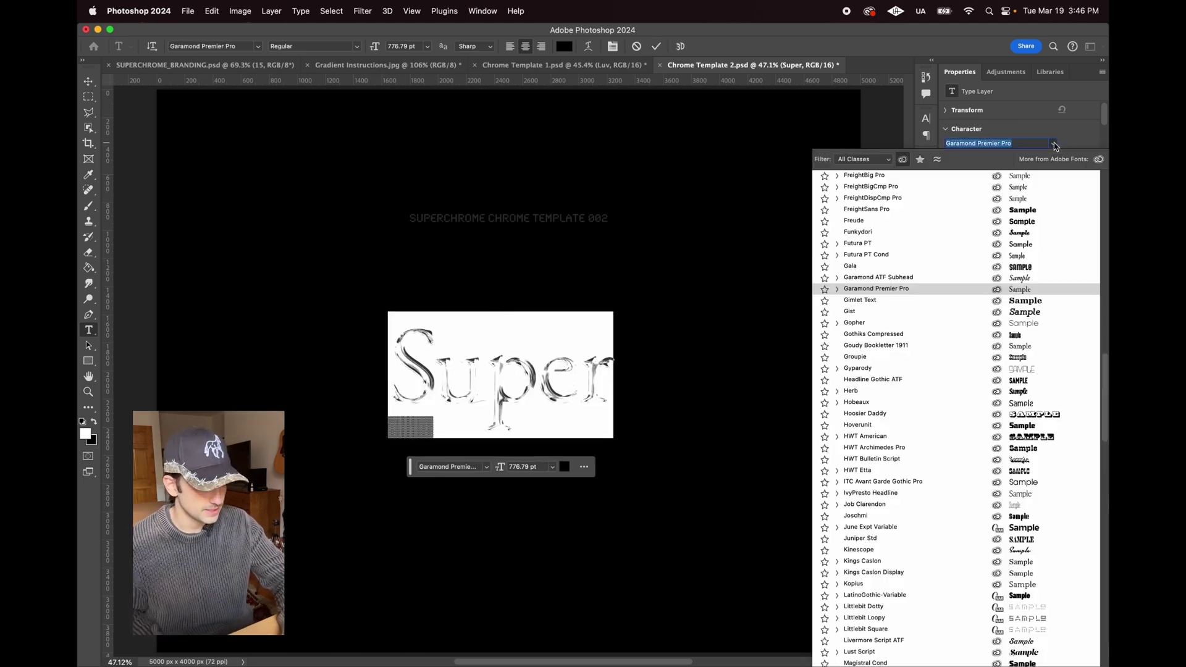
pyautogui.click(1010, 210)
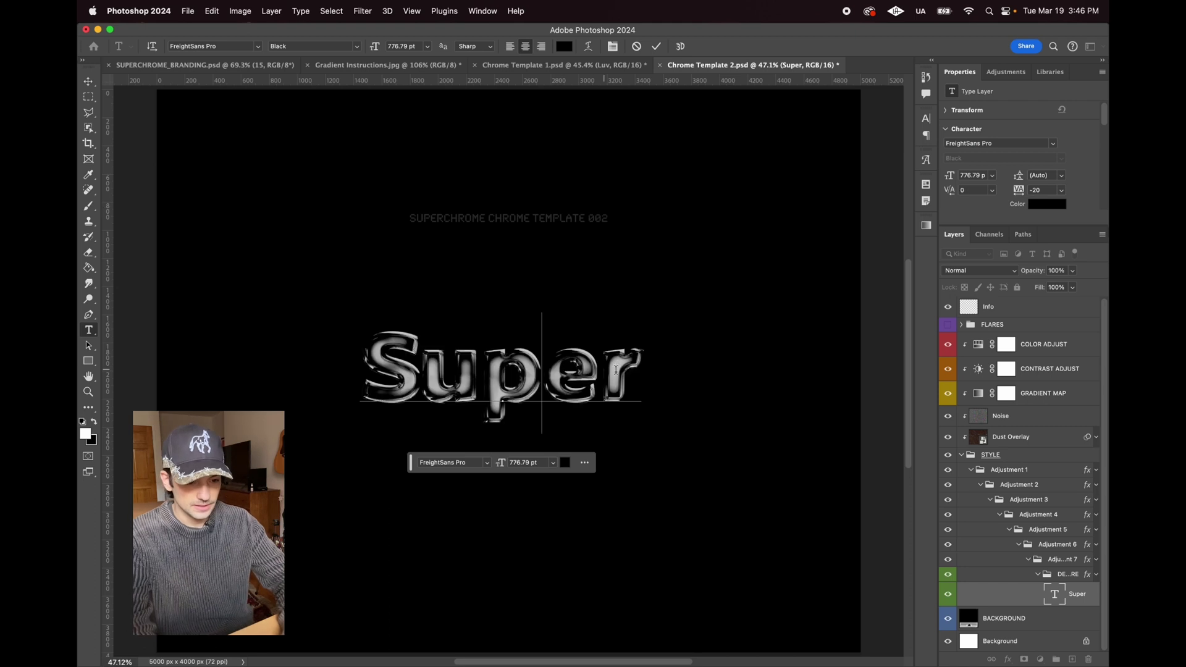
pyautogui.write('SUPER')
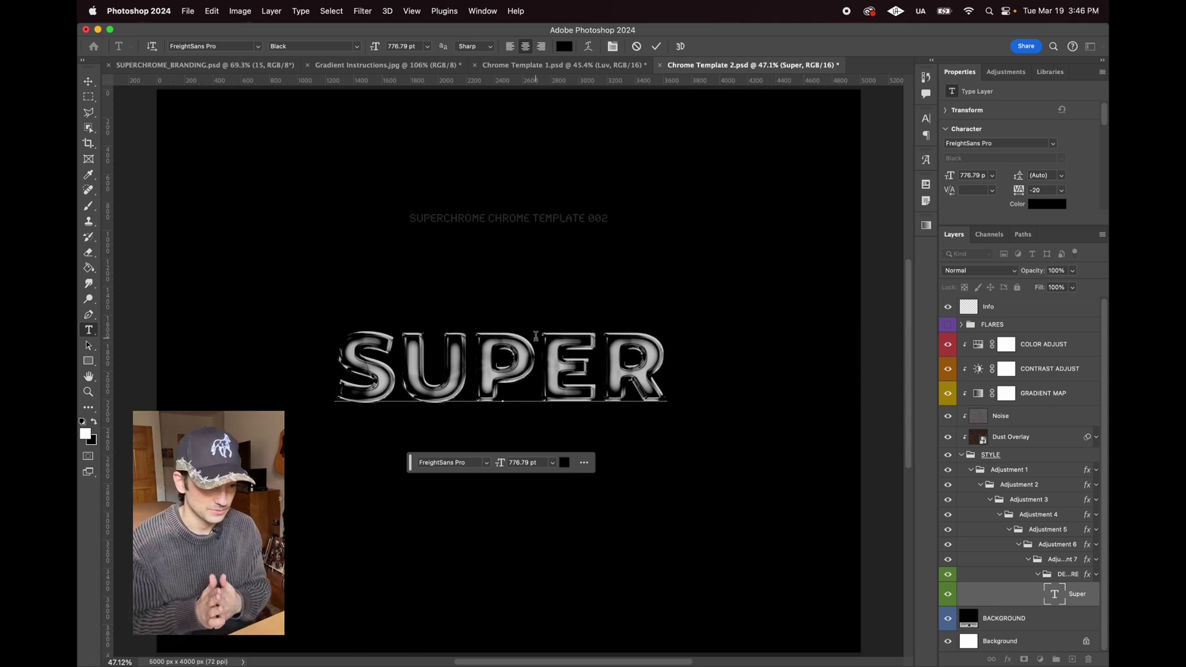
pyautogui.click(636, 46)
# - Try a gold tint on the COLOR ADJUST layer with hue 33, saturation 53 and lightness +3
pyautogui.click(1085, 348)
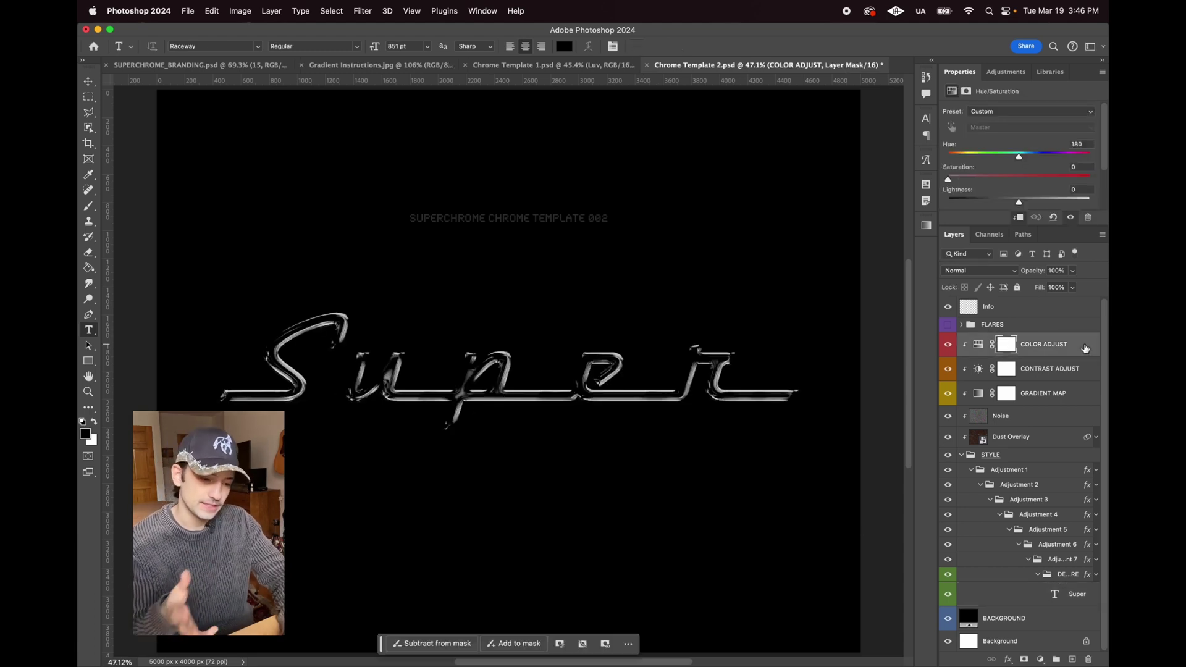
pyautogui.press('XF86MonBrightnessUp')
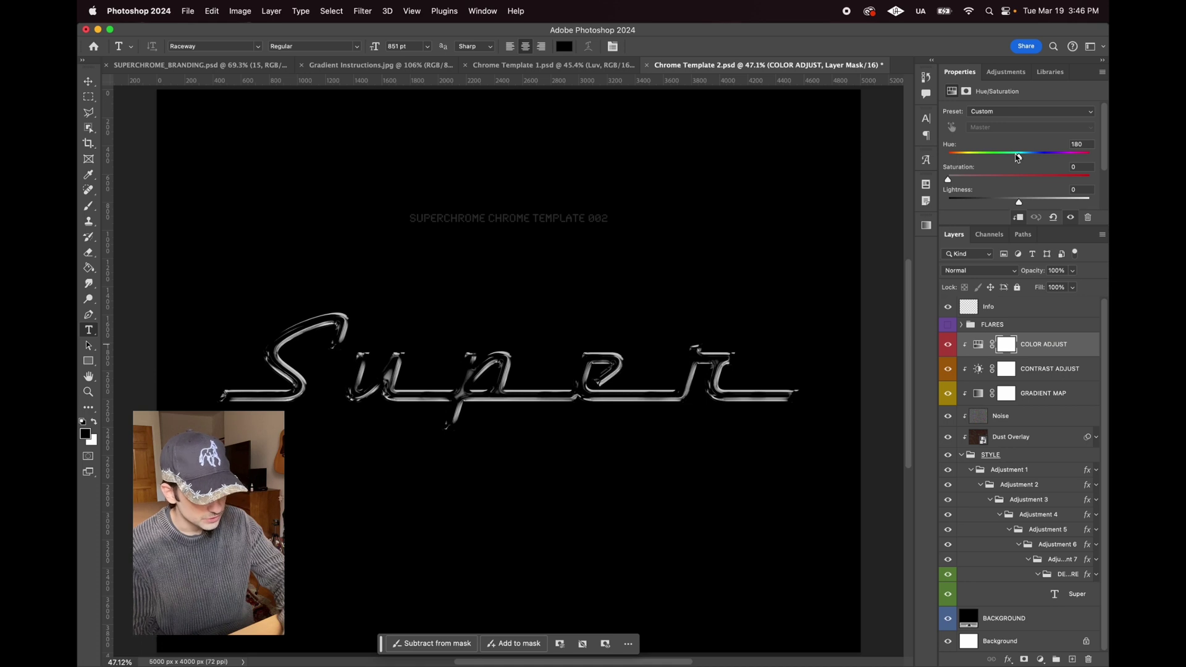
pyautogui.scroll(-2, 1022, 162)
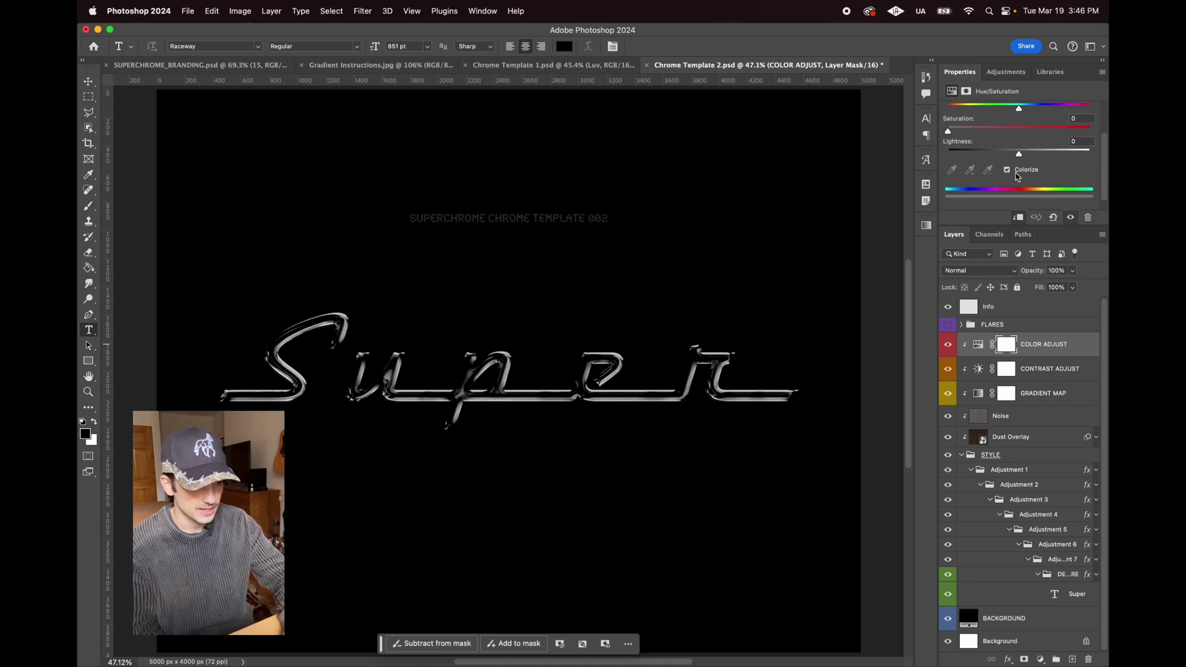
pyautogui.scroll(1, 1031, 171)
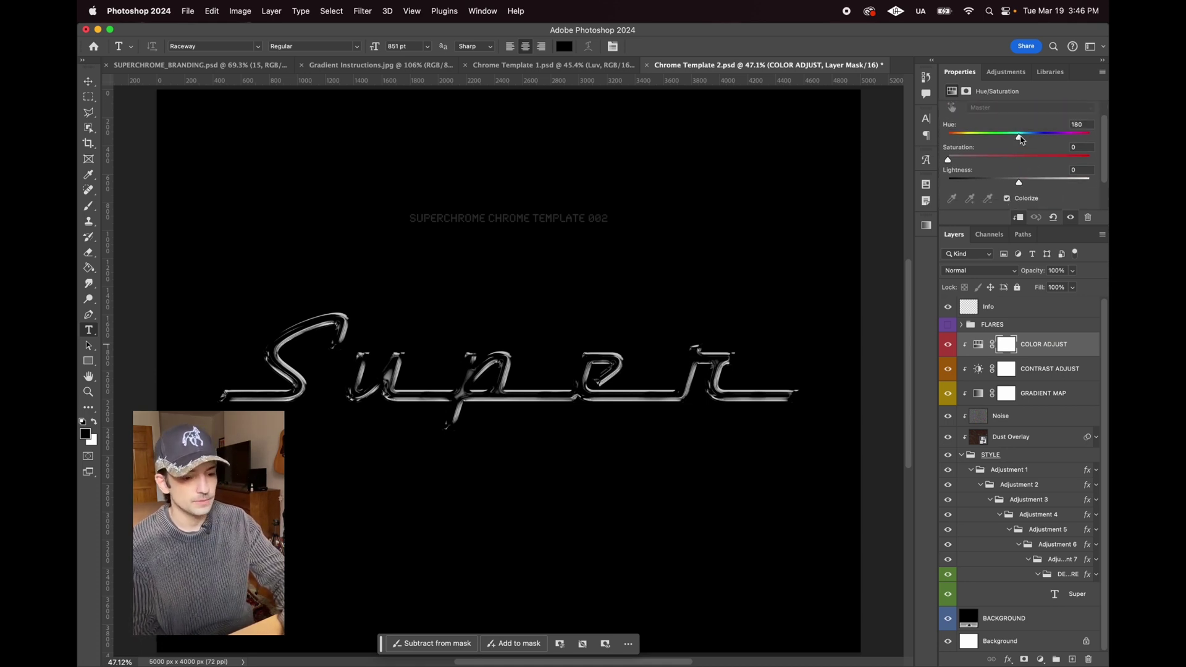
pyautogui.click(1007, 158)
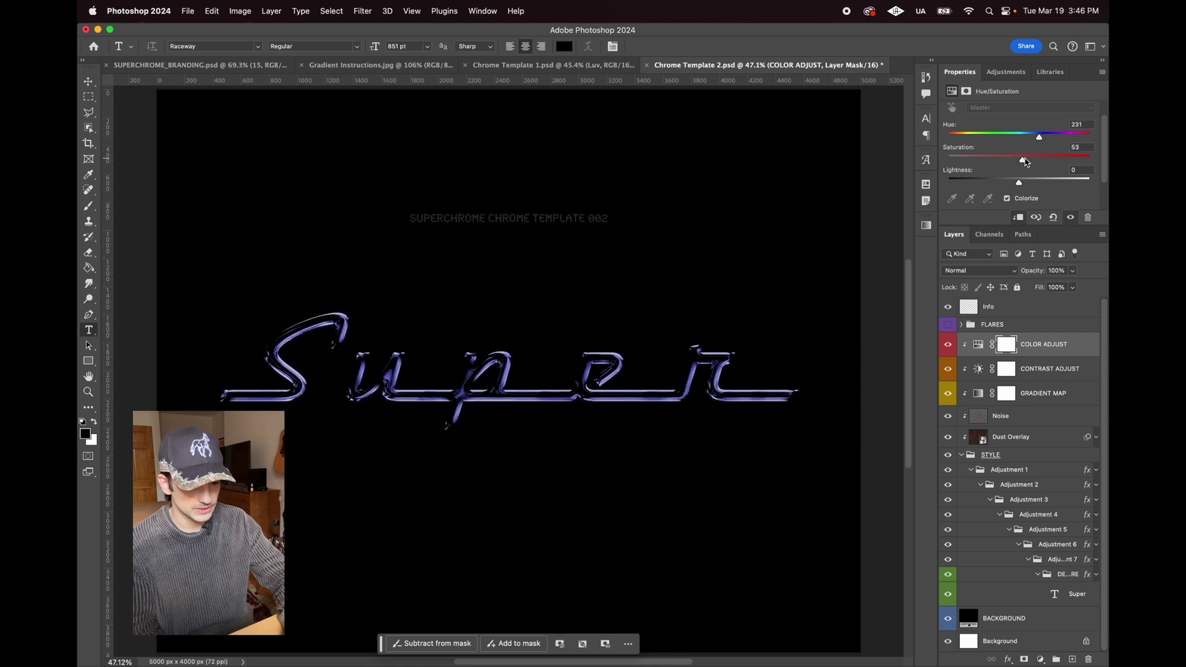
pyautogui.moveTo(1029, 141); pyautogui.dragTo(959, 145)
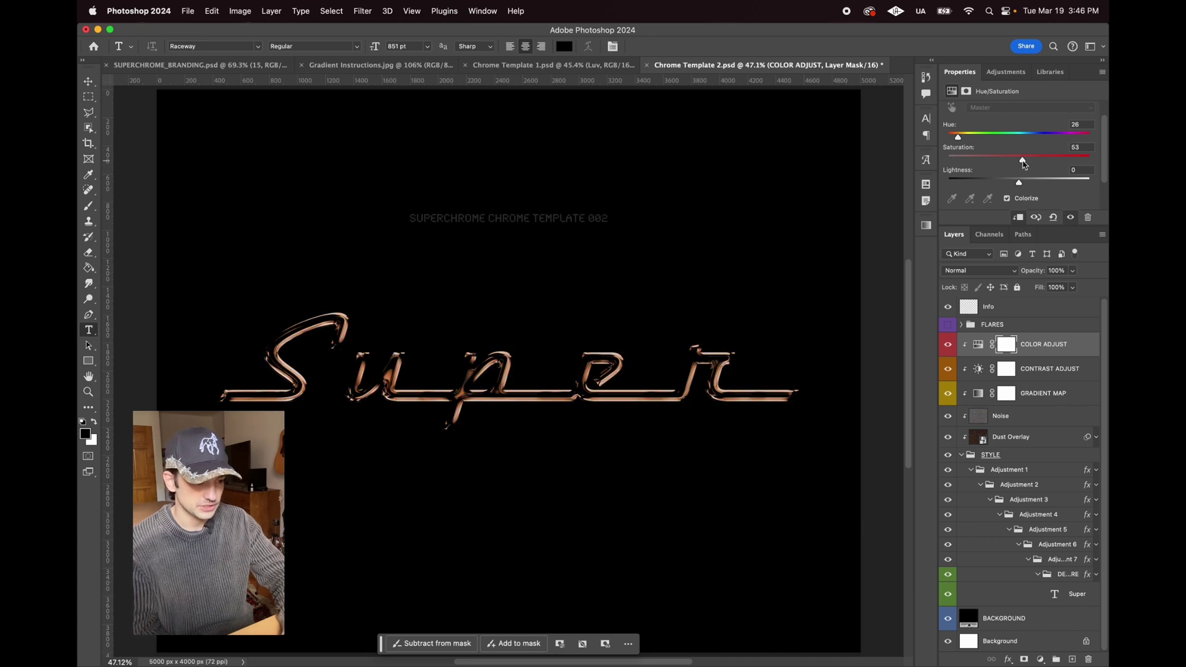
pyautogui.moveTo(1019, 183)
pyautogui.mouseDown()
pyautogui.moveTo(1051, 183)
pyautogui.moveTo(974, 194)
pyautogui.moveTo(1021, 184)
pyautogui.mouseUp()
pyautogui.moveTo(958, 138); pyautogui.dragTo(960, 138)
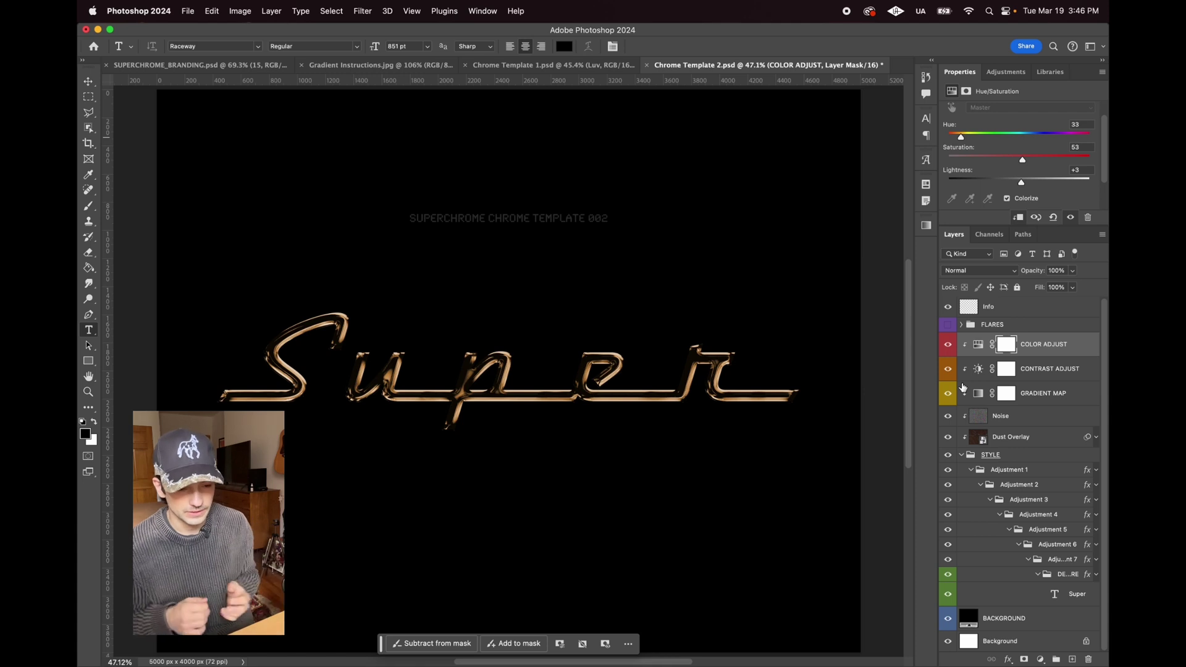
# - Try brightness 10 and contrast 24 on the CONTRAST ADJUST layer, and undo the contrast and color changes
pyautogui.click(1060, 393)
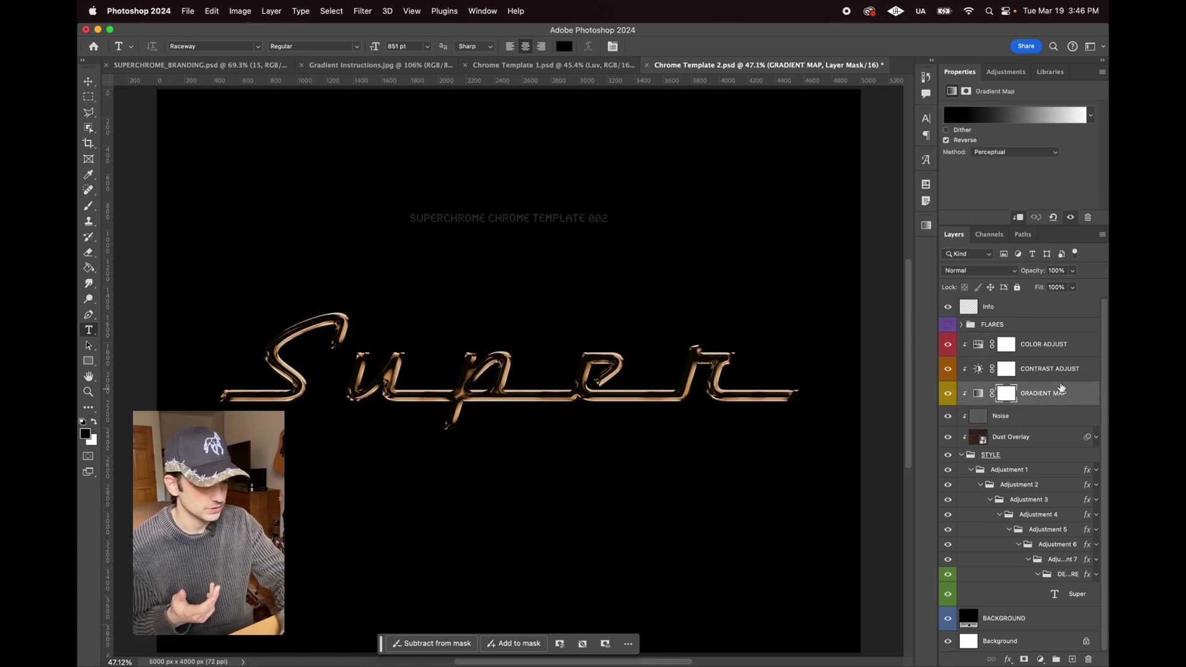
pyautogui.click(1062, 378)
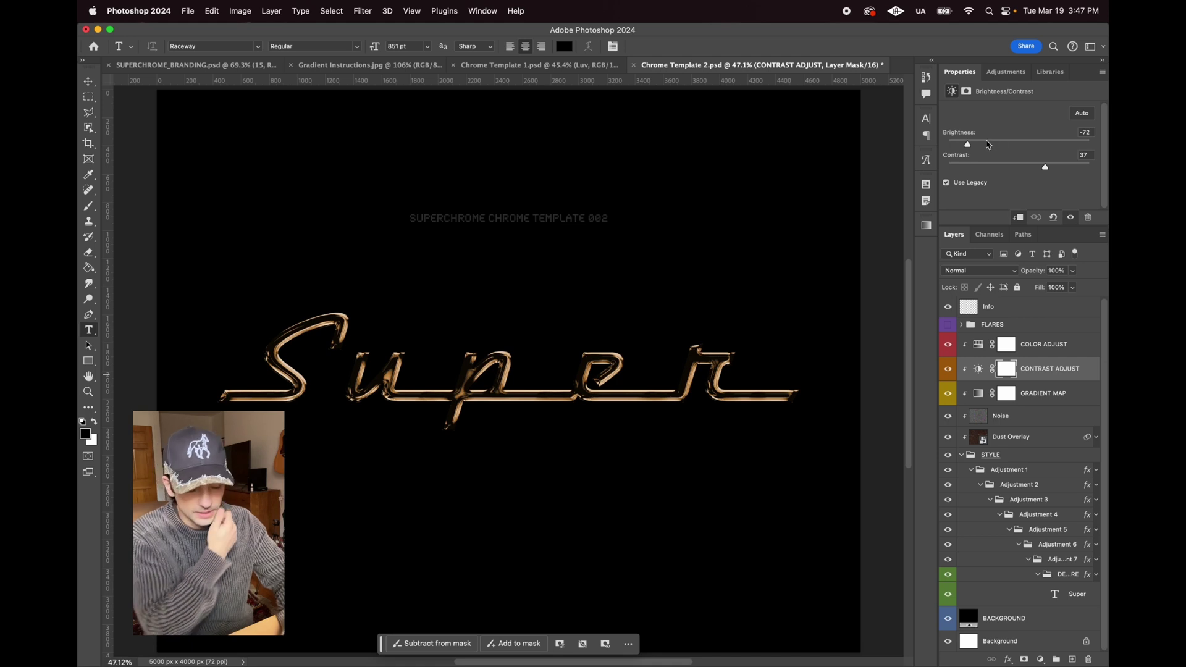
pyautogui.moveTo(986, 145)
pyautogui.mouseDown()
pyautogui.moveTo(1107, 128)
pyautogui.moveTo(1089, 142)
pyautogui.moveTo(999, 142)
pyautogui.moveTo(1025, 139)
pyautogui.moveTo(1090, 170)
pyautogui.moveTo(970, 175)
pyautogui.moveTo(1061, 179)
pyautogui.moveTo(1001, 145)
pyautogui.moveTo(1022, 148)
pyautogui.moveTo(980, 149)
pyautogui.moveTo(1030, 152)
pyautogui.moveTo(998, 146)
pyautogui.mouseUp()
pyautogui.press('super+z')
pyautogui.press('super+z')
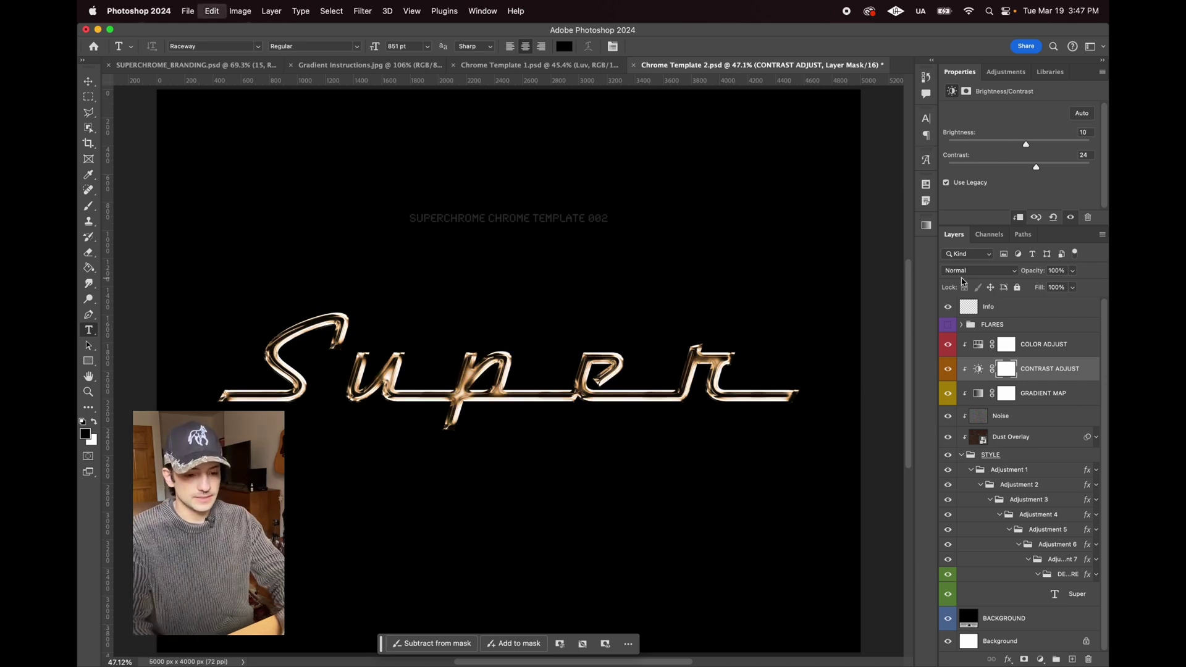
pyautogui.press('super+z')
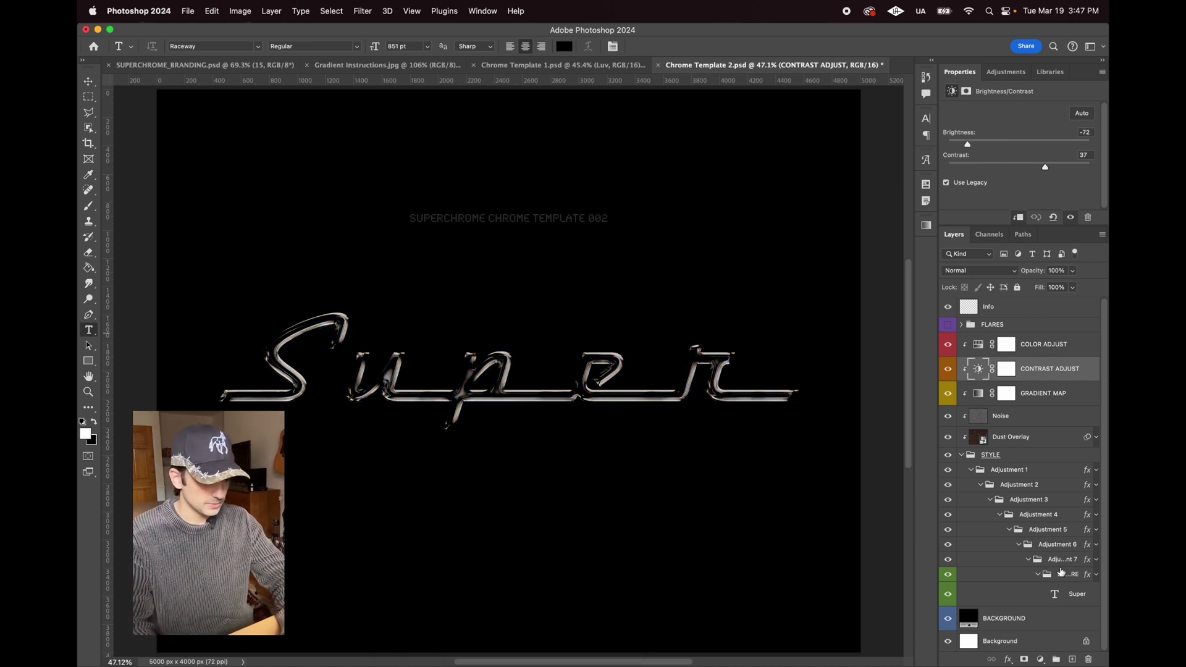
# - Replace the Super wording in the text layer with Hello
pyautogui.click(1067, 594)
pyautogui.click(500, 386)
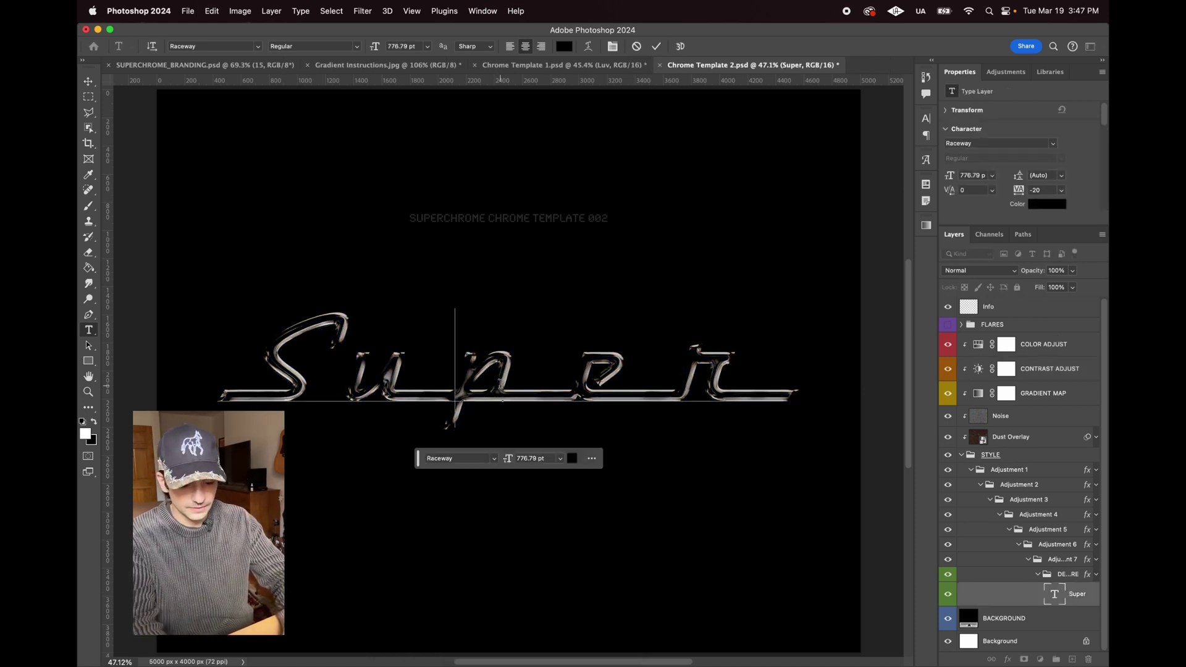
pyautogui.press('super+a')
pyautogui.write('Hello')
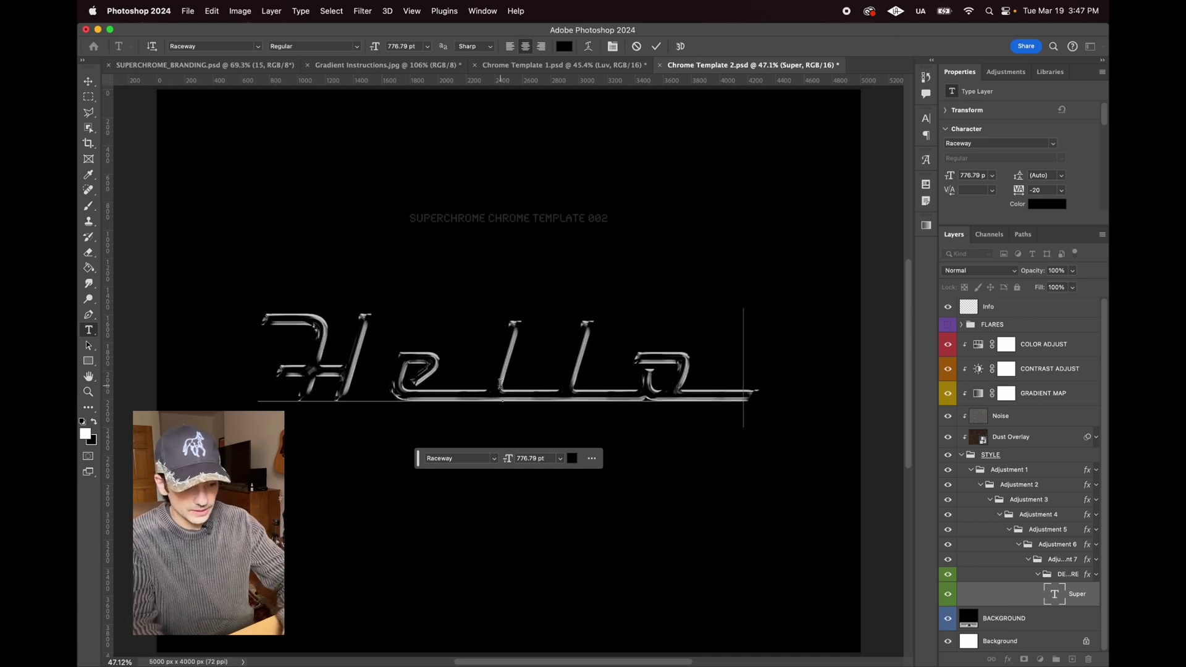
# - Hide the Hello text layer, and switch to Finder to open the Vectors folder inside the pack's 002_Graphics folder
pyautogui.click(947, 594)
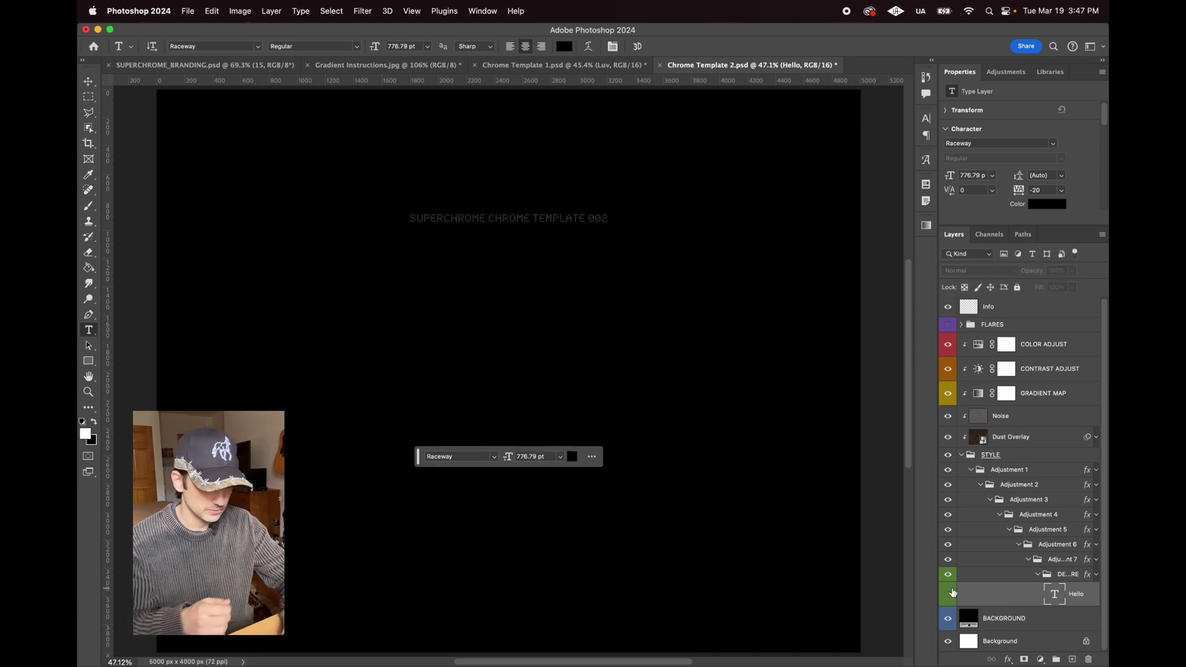
pyautogui.click(125, 648)
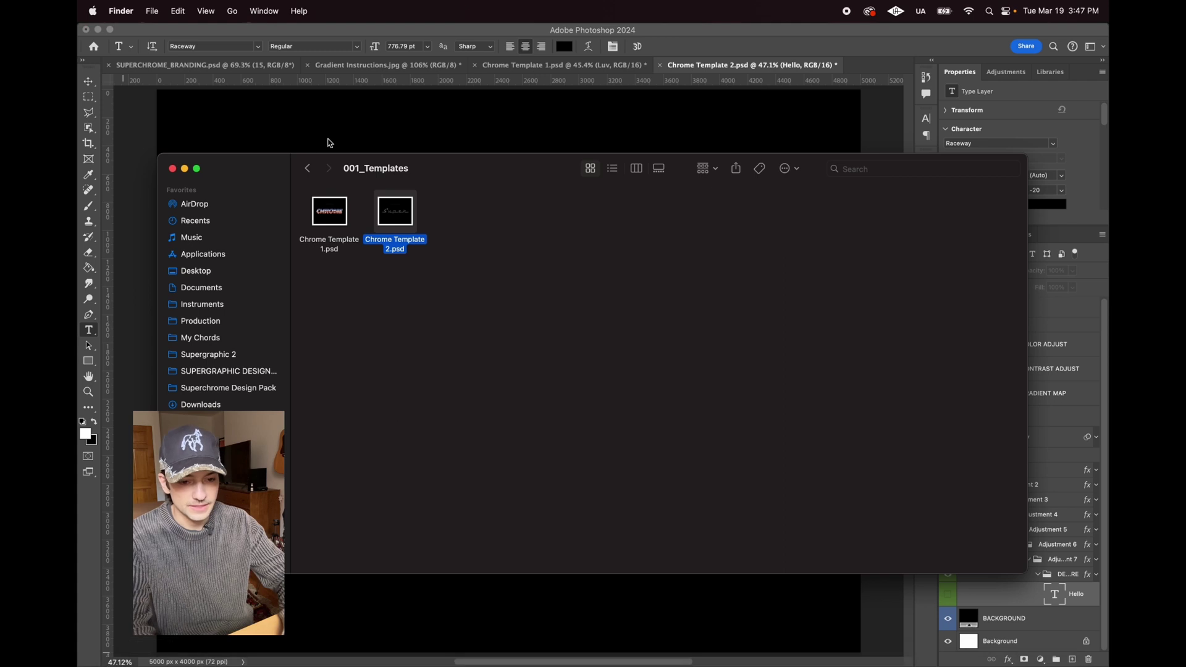
pyautogui.click(308, 168)
pyautogui.doubleClick(456, 212)
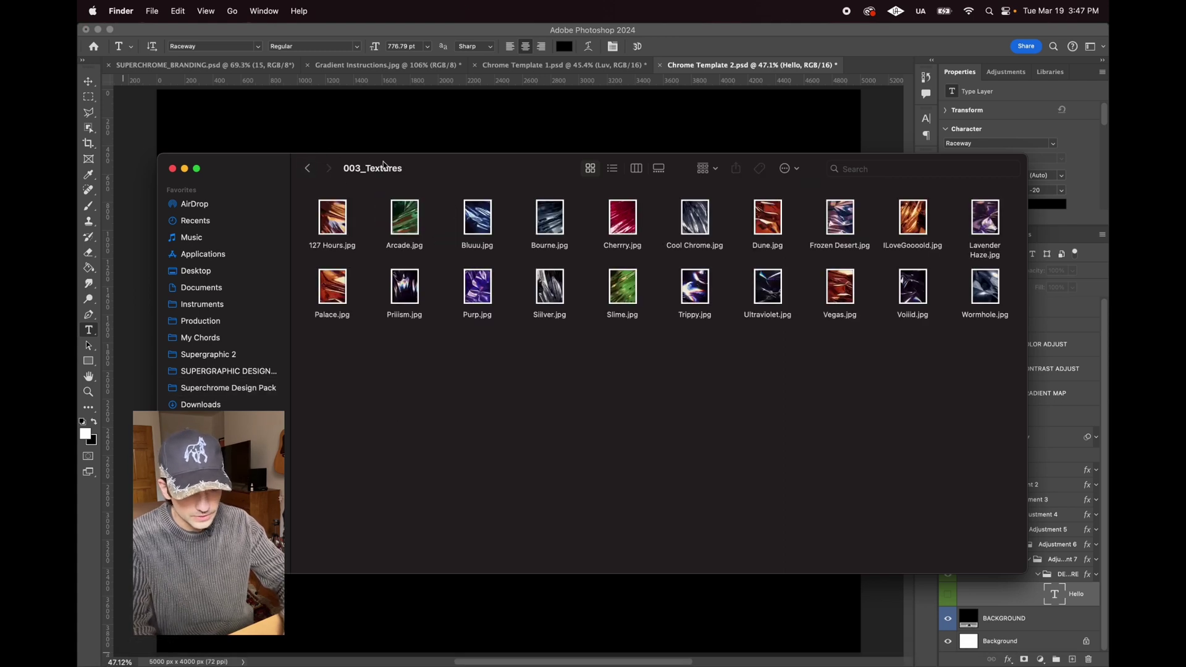
pyautogui.click(307, 168)
pyautogui.doubleClick(393, 212)
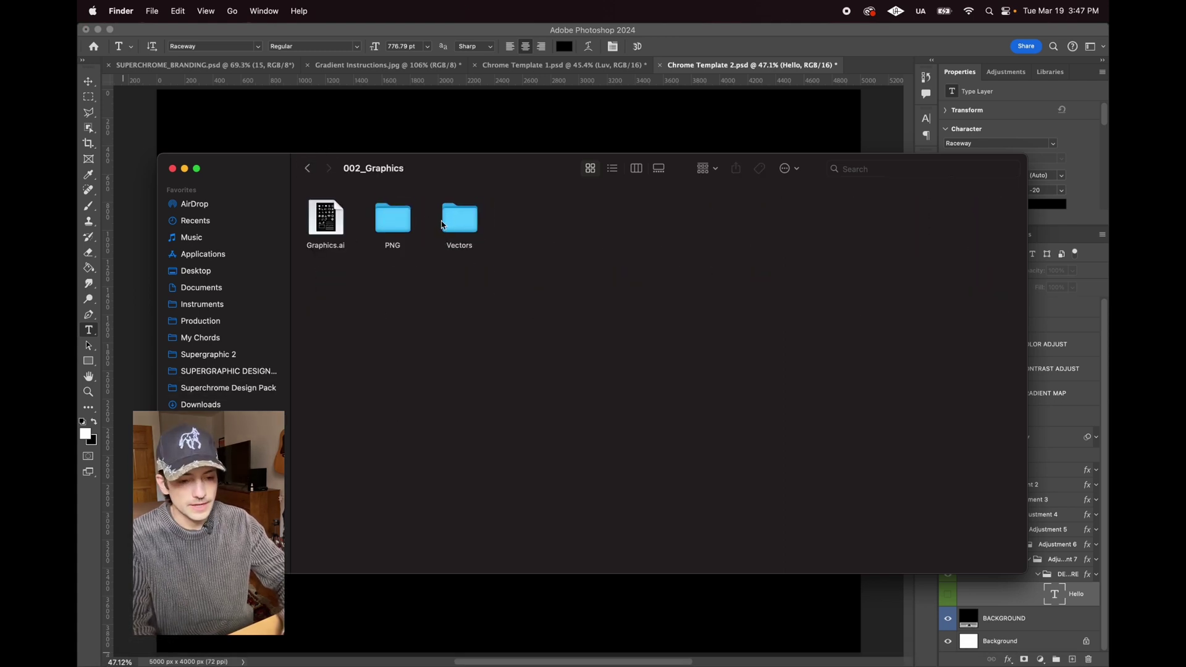
pyautogui.doubleClick(459, 218)
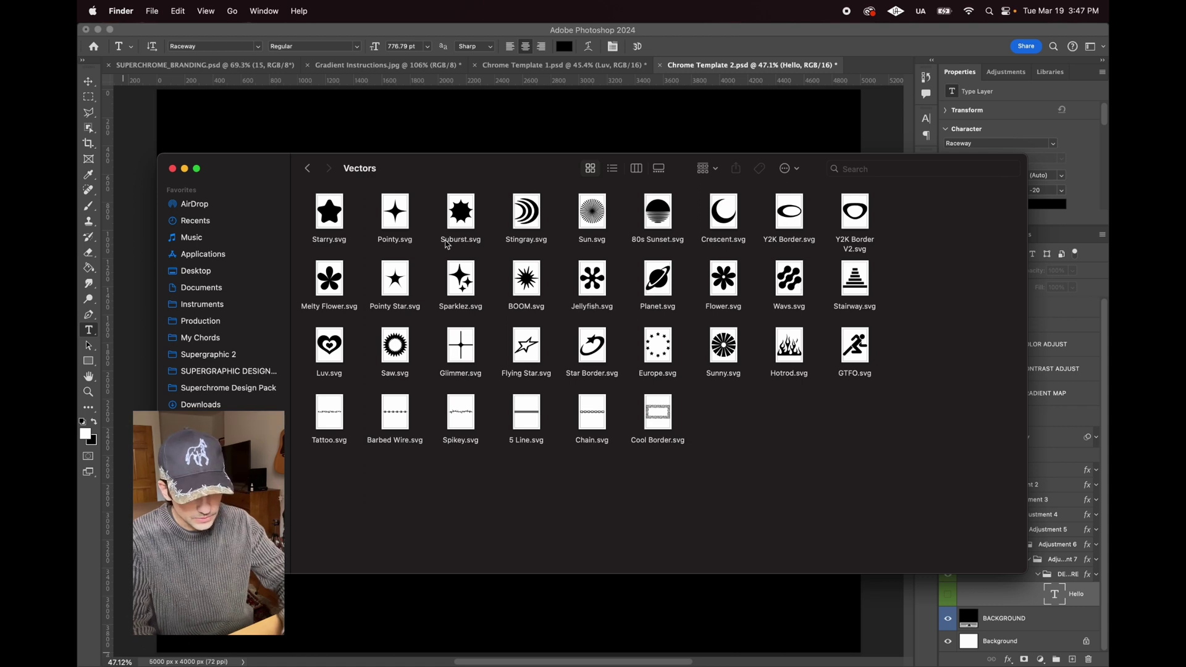
# - Place Spikey.svg from the Vectors folder into Chrome Template 2, directly above the Hello layer in the style group
pyautogui.click(660, 224)
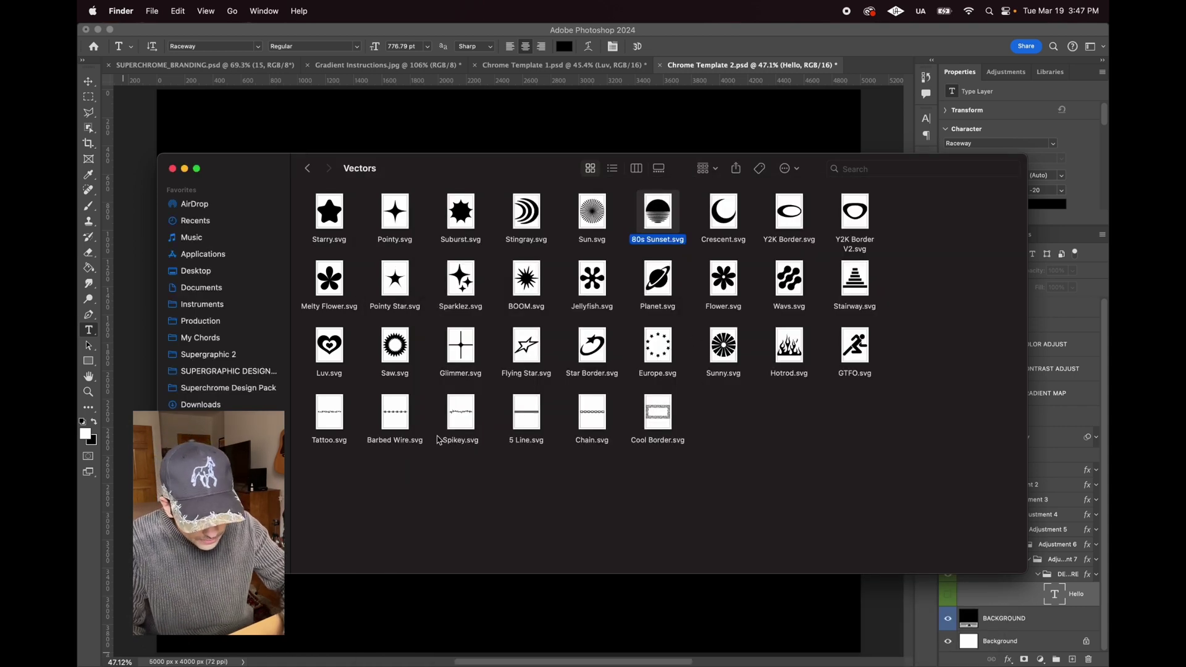
pyautogui.moveTo(465, 418); pyautogui.dragTo(495, 145)
pyautogui.click(89, 80)
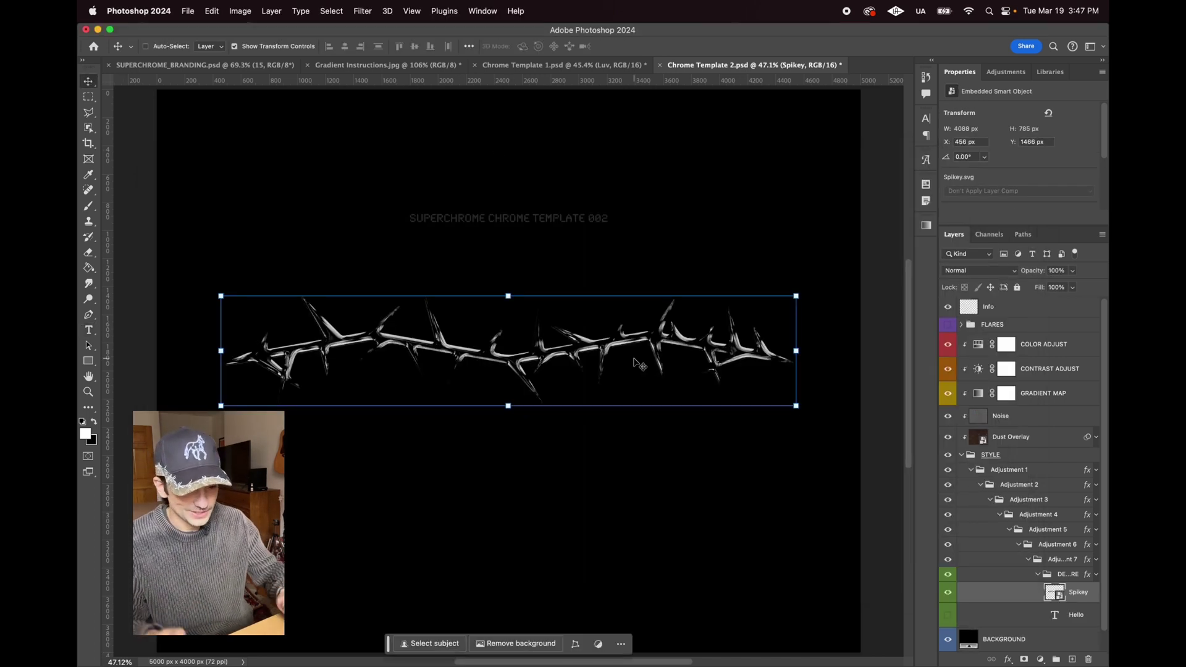
# - Move the Spikey graphic slightly down and position the Hello text above it
pyautogui.press('super+h')
pyautogui.press('super+h')
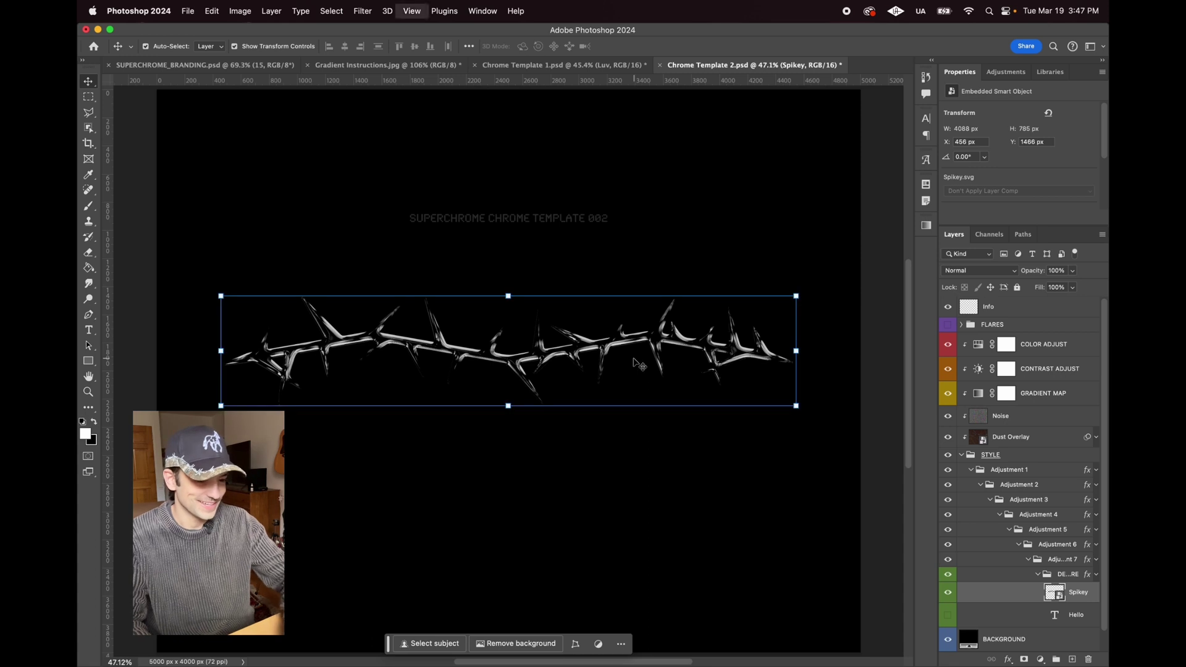
pyautogui.moveTo(633, 360); pyautogui.dragTo(634, 391)
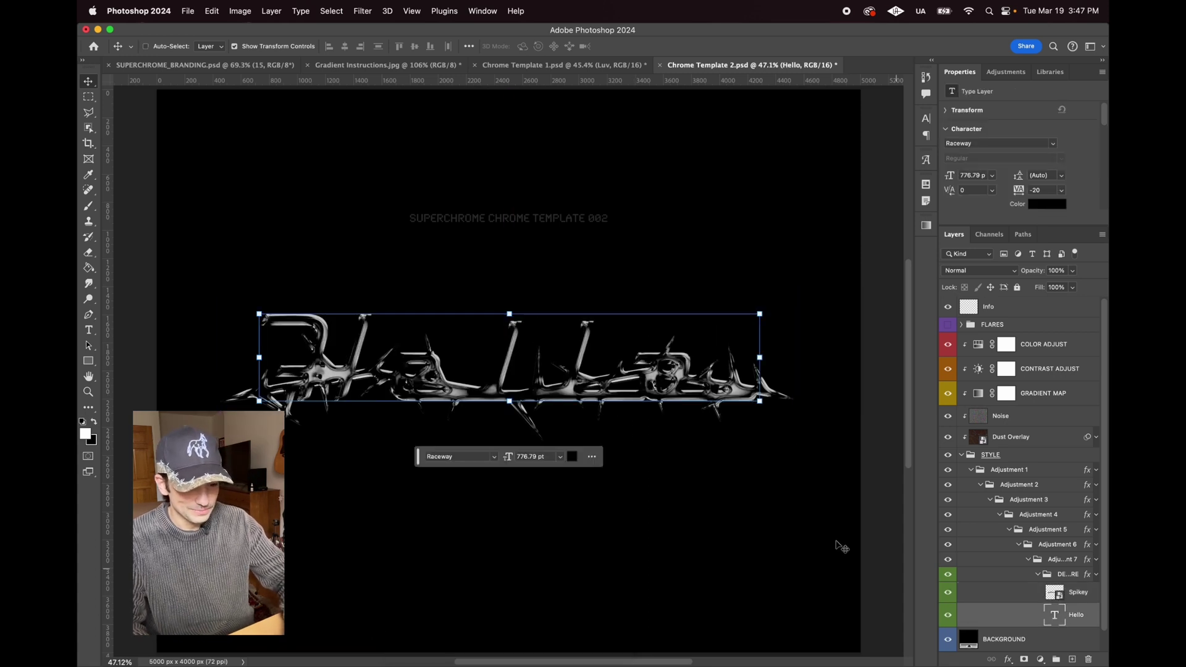
pyautogui.moveTo(585, 384); pyautogui.dragTo(578, 334)
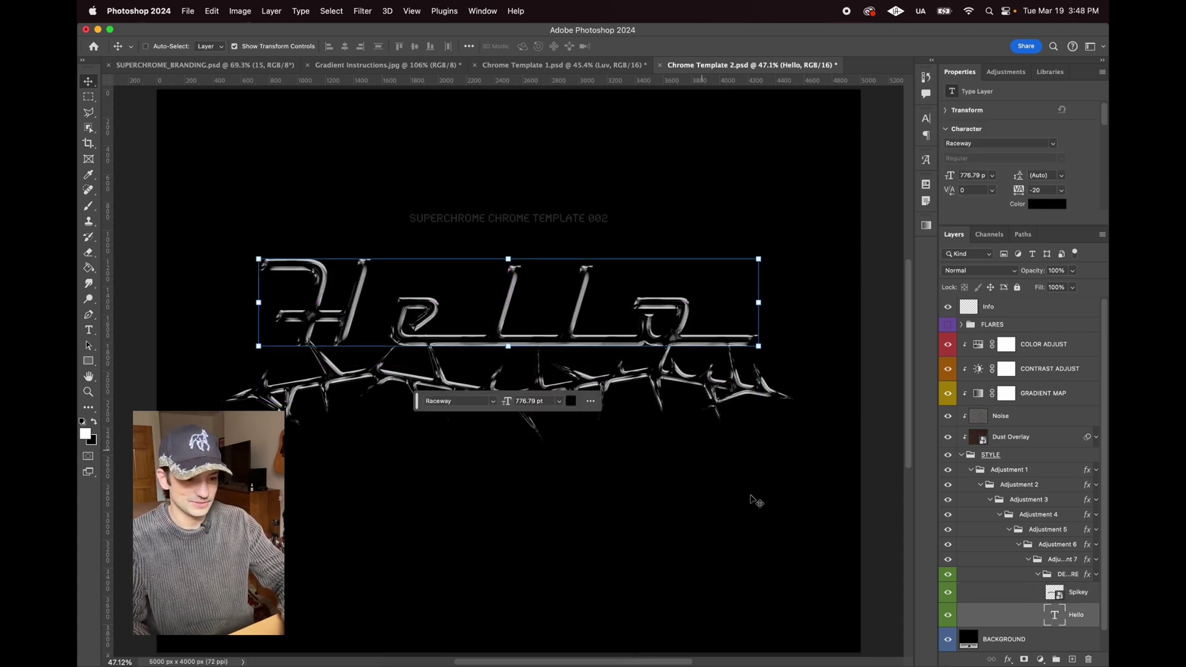
# - Hide the Spikey layer and place Star Border.svg over the Hello text
pyautogui.click(945, 593)
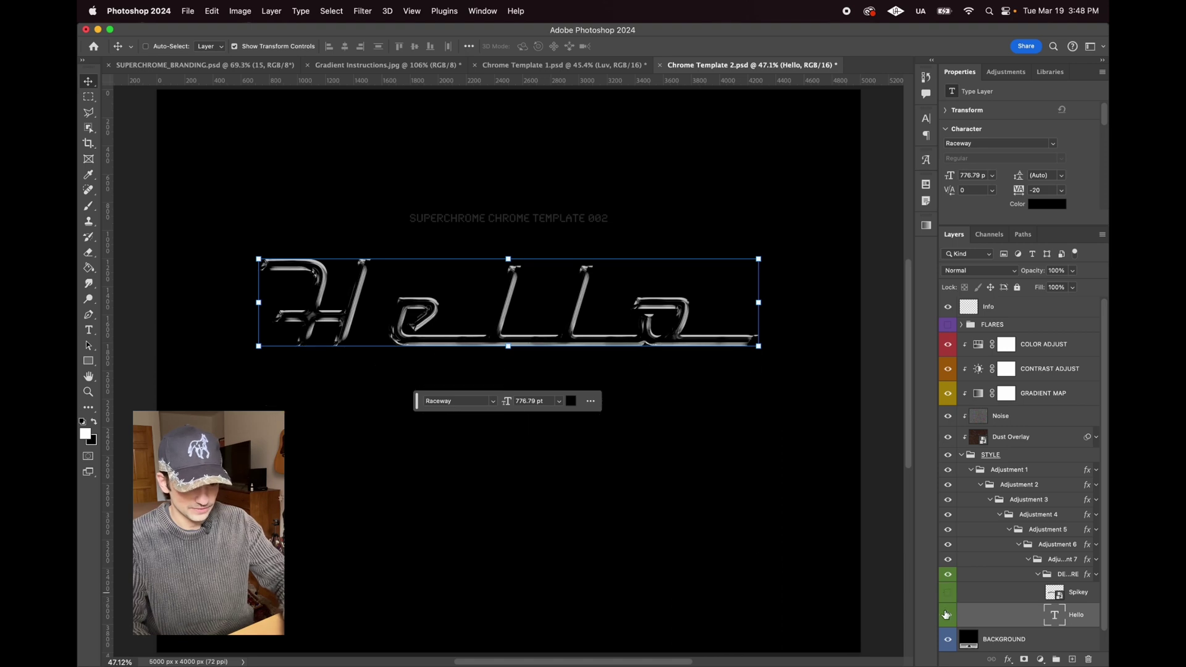
pyautogui.click(342, 655)
pyautogui.moveTo(590, 350); pyautogui.dragTo(519, 563)
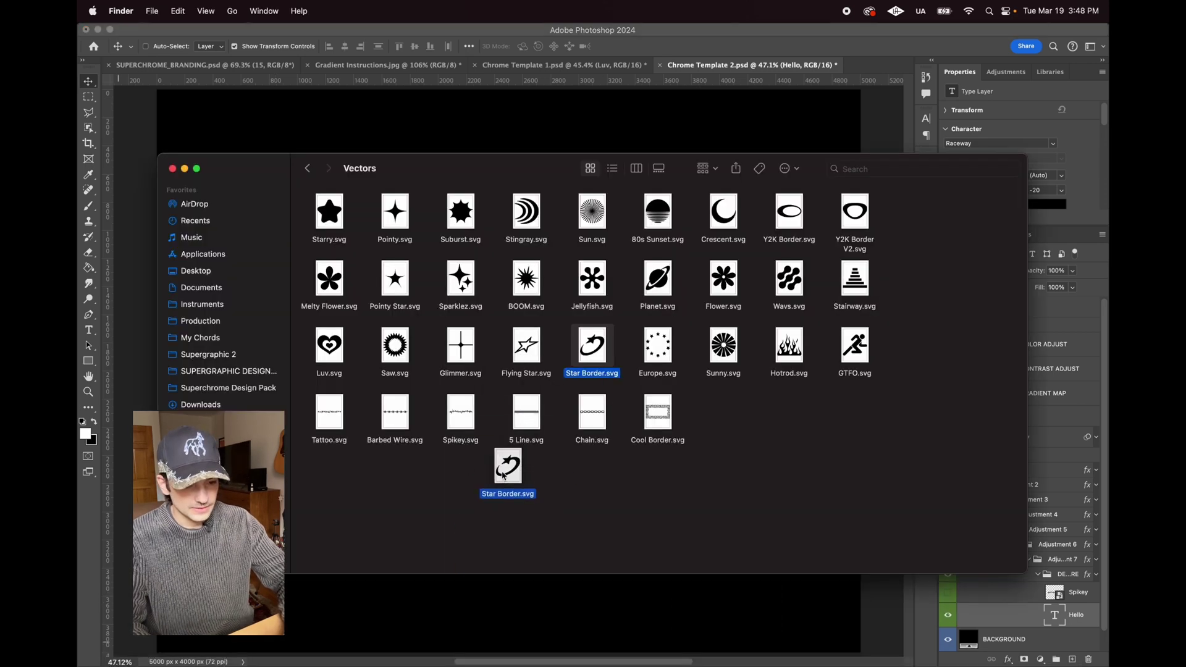
# - Enlarge the Star Border graphic to about 1877 by 1669 px
pyautogui.click(758, 307)
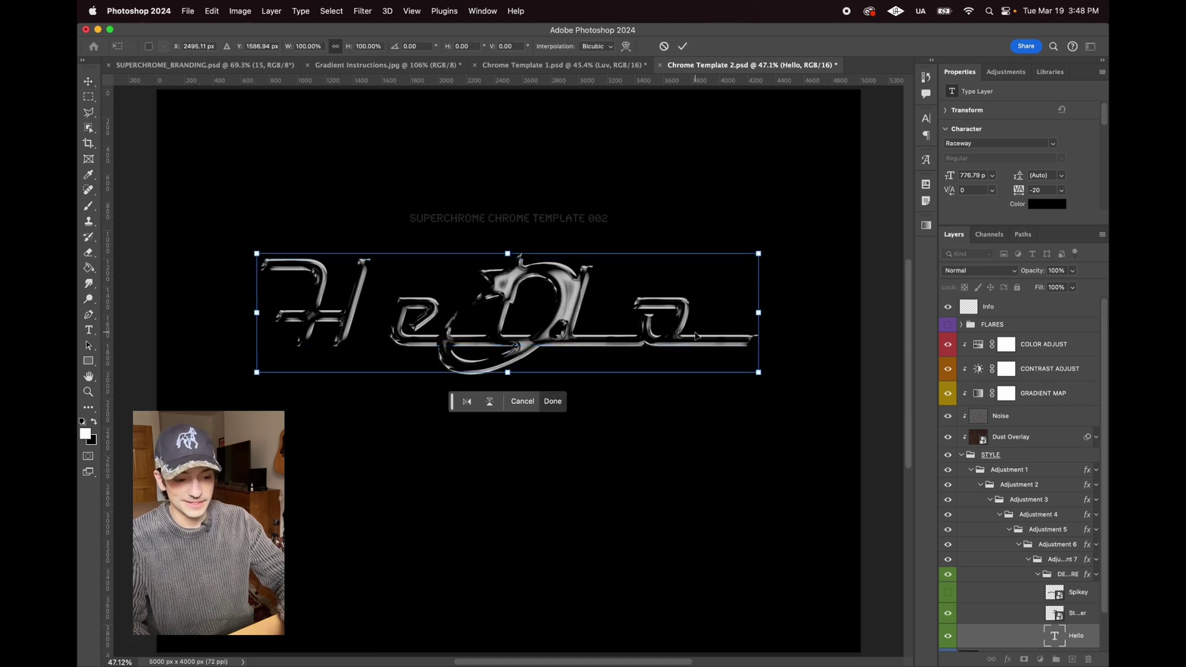
pyautogui.press('Escape')
pyautogui.click(1061, 615)
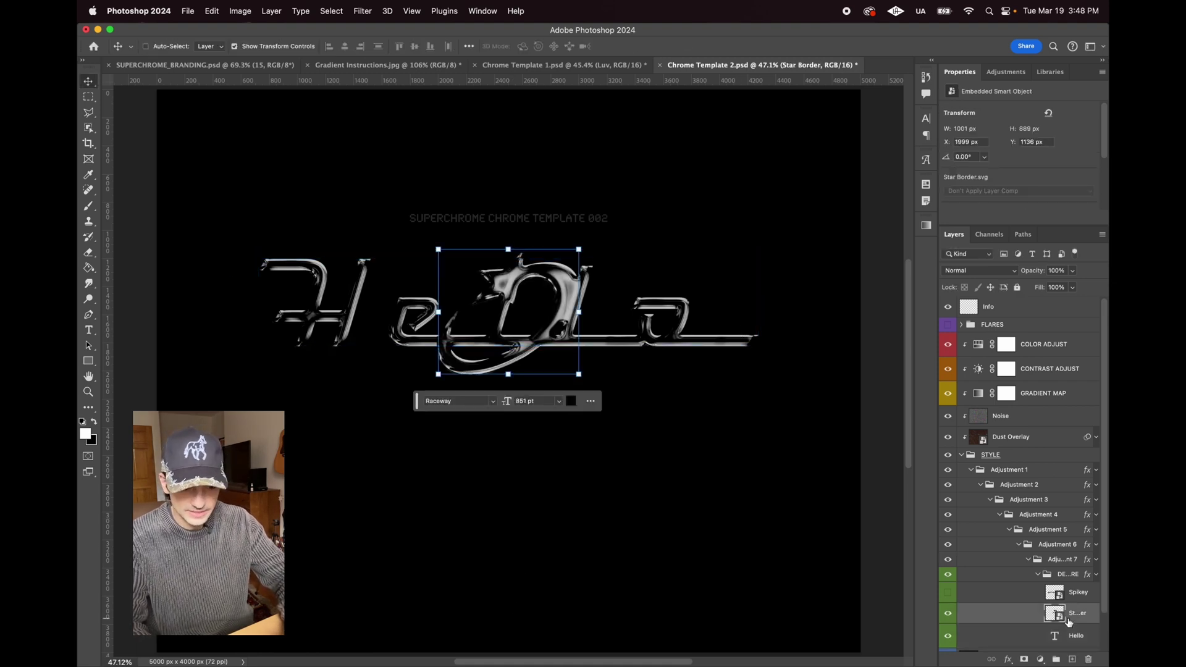
pyautogui.moveTo(508, 374); pyautogui.dragTo(530, 483)
# - Replace the Hello wording with the letter A and move it inside the Star Border ring
pyautogui.click(1078, 636)
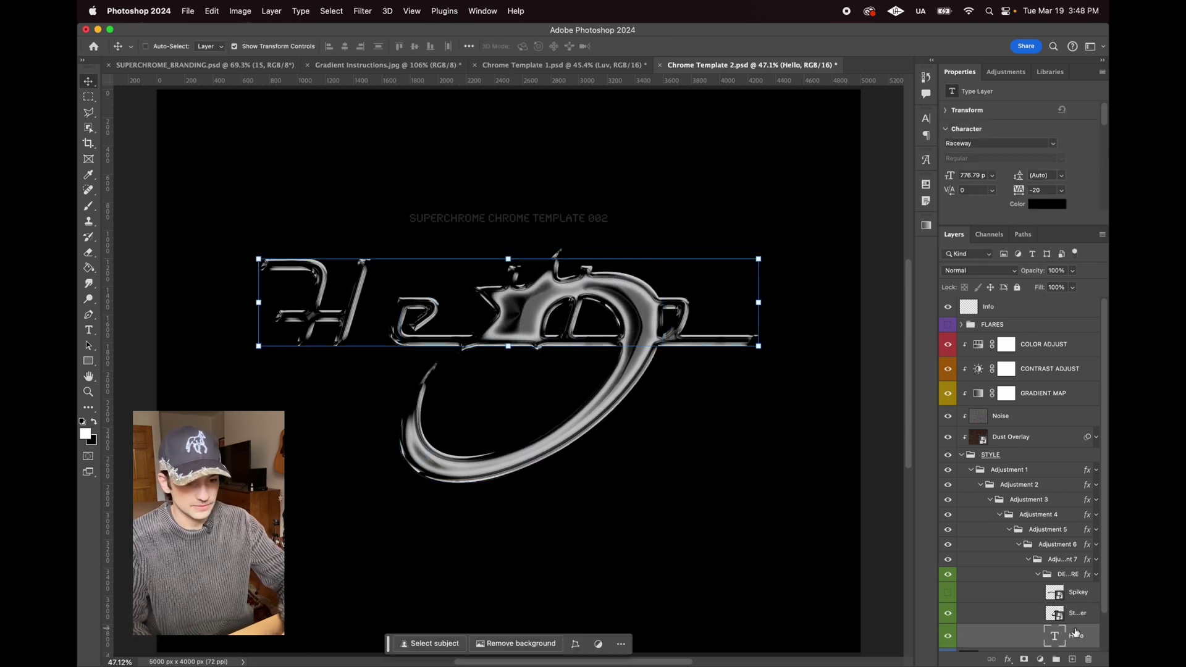
pyautogui.click(89, 329)
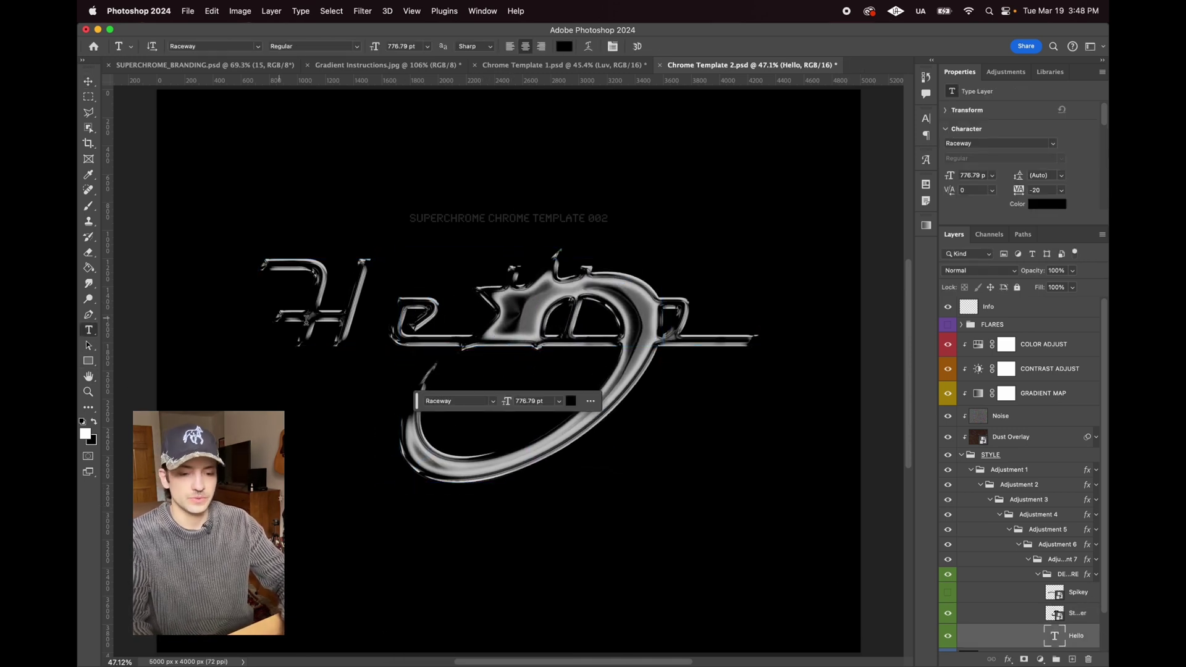
pyautogui.click(306, 321)
pyautogui.doubleClick(329, 320)
pyautogui.write('A')
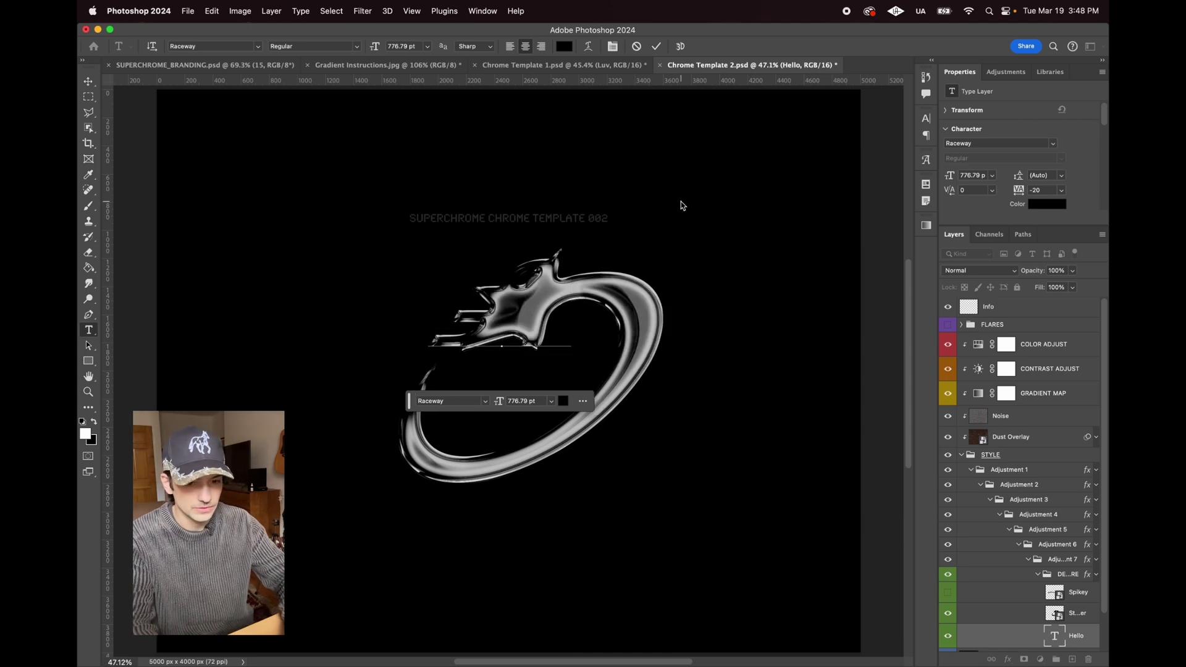
pyautogui.click(87, 81)
pyautogui.moveTo(450, 246); pyautogui.dragTo(478, 322)
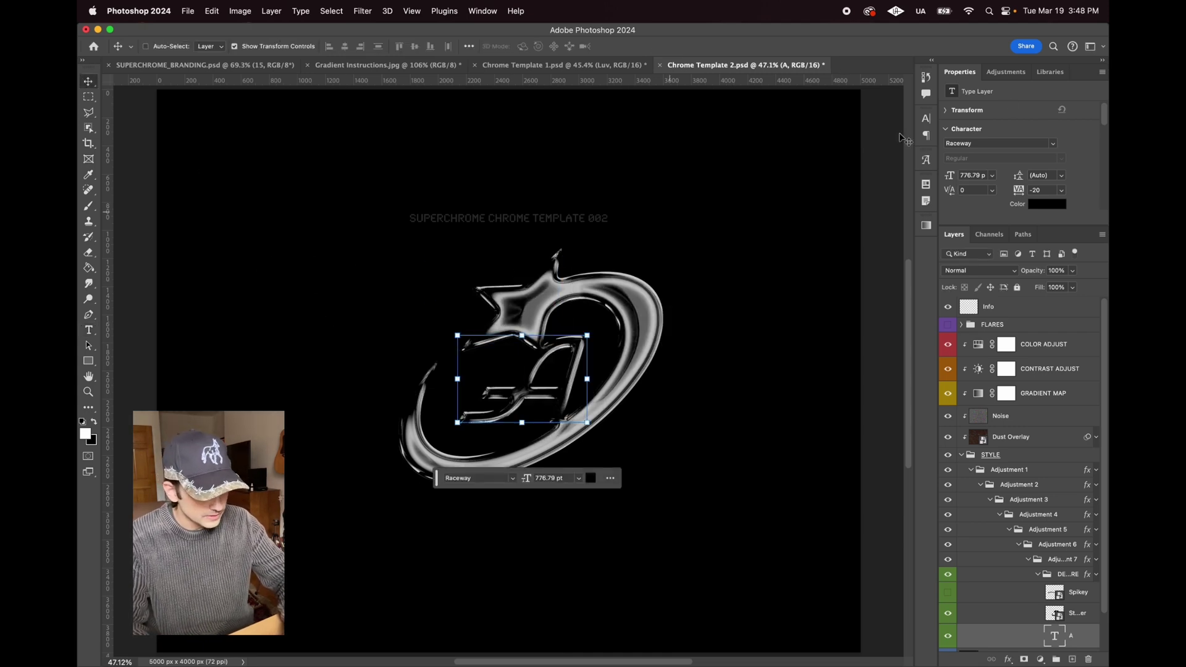
# - Set the letter A in the Amador font at about 1435 pt and move it to the Star Border graphic's left side
pyautogui.click(1053, 145)
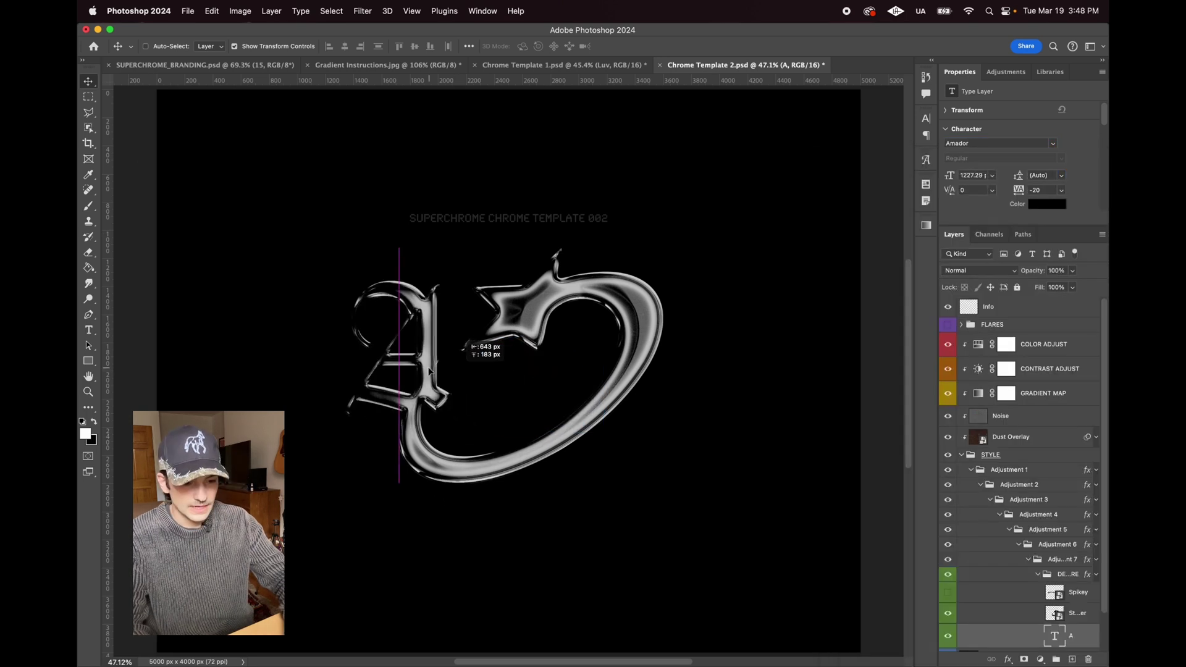
pyautogui.moveTo(458, 374); pyautogui.dragTo(463, 402)
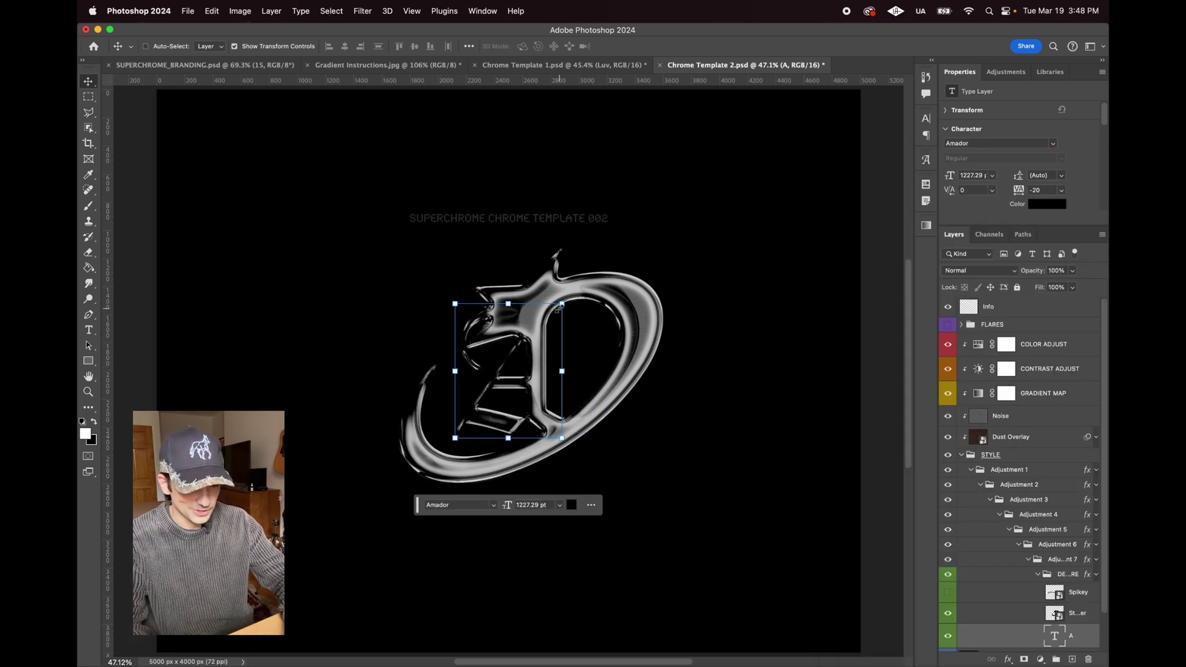
pyautogui.press('super+t')
pyautogui.moveTo(561, 282); pyautogui.dragTo(526, 347)
pyautogui.press('Return')
pyautogui.moveTo(520, 413); pyautogui.dragTo(403, 353)
pyautogui.press('super+t')
pyautogui.press('Return')
pyautogui.press('super+h')
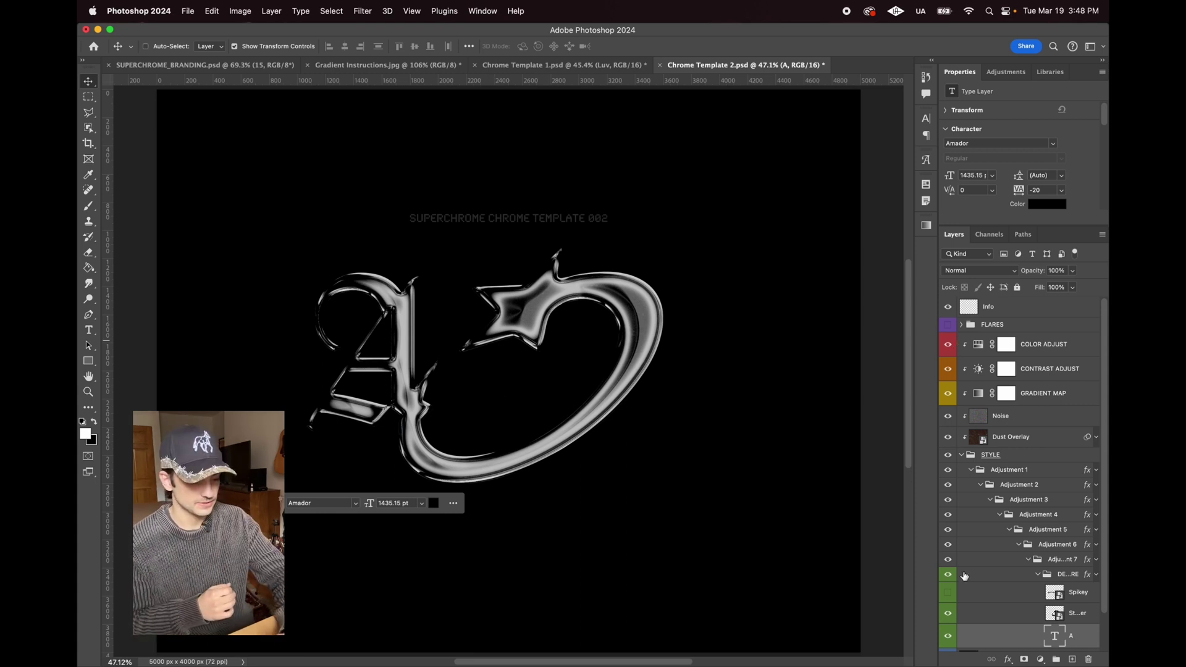
# - Hide the A text layer, and preview Gradient Instructions.jpg in the pack's 004_Gradients folder in Finder
pyautogui.moveTo(949, 634); pyautogui.dragTo(945, 623)
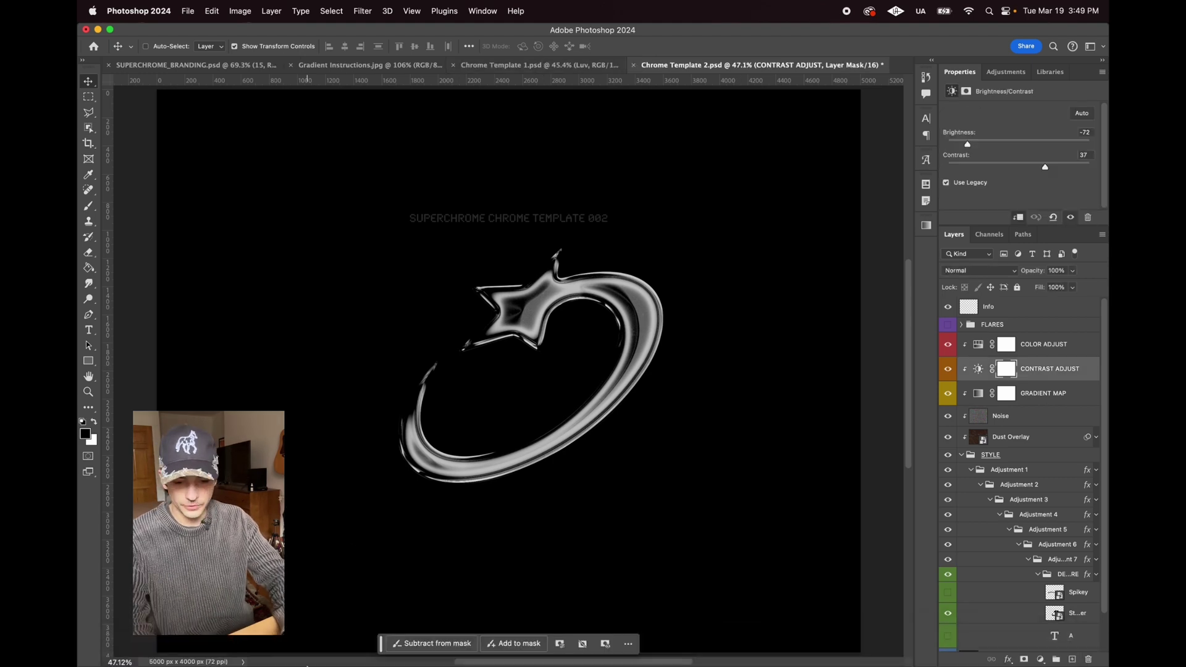
pyautogui.click(344, 645)
pyautogui.doubleClick(527, 214)
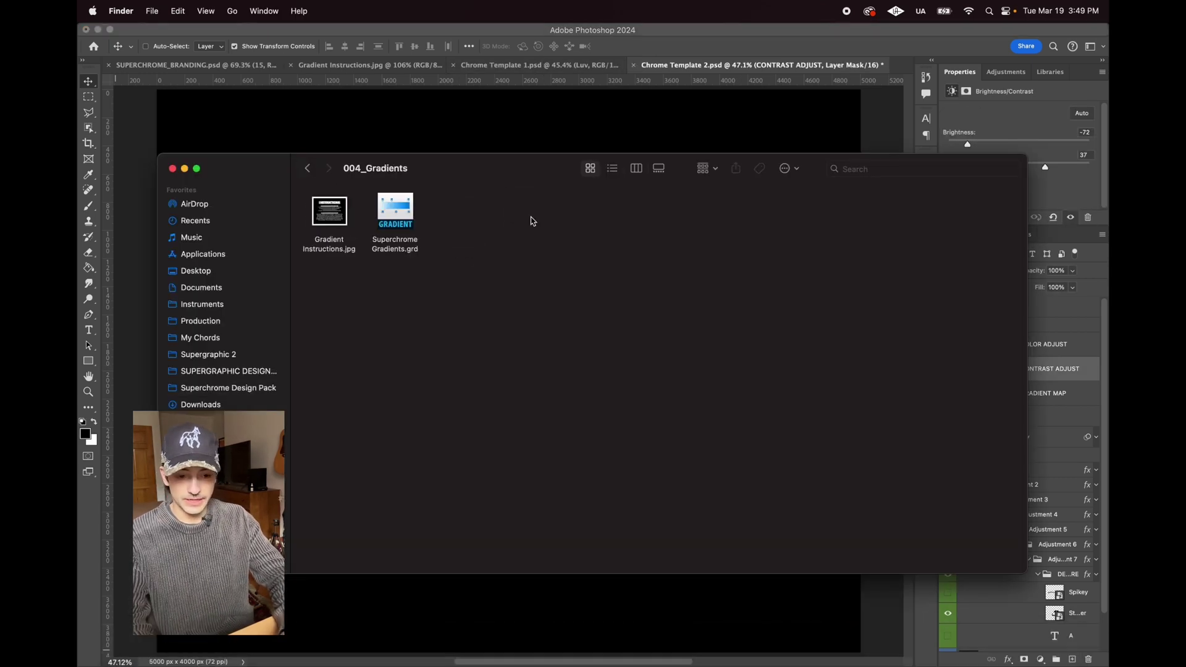
pyautogui.click(329, 213)
pyautogui.press('space')
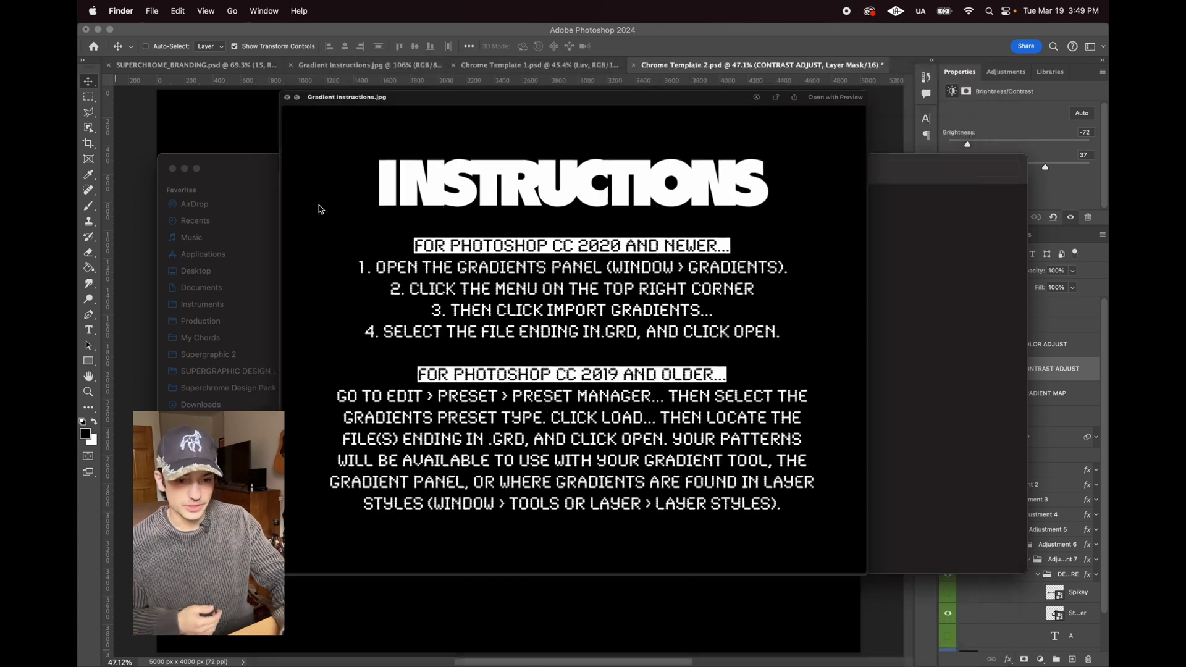
pyautogui.press('space')
# - Open the 003_Textures folder of the Superchrome Design Pack
pyautogui.click(308, 168)
pyautogui.click(471, 226)
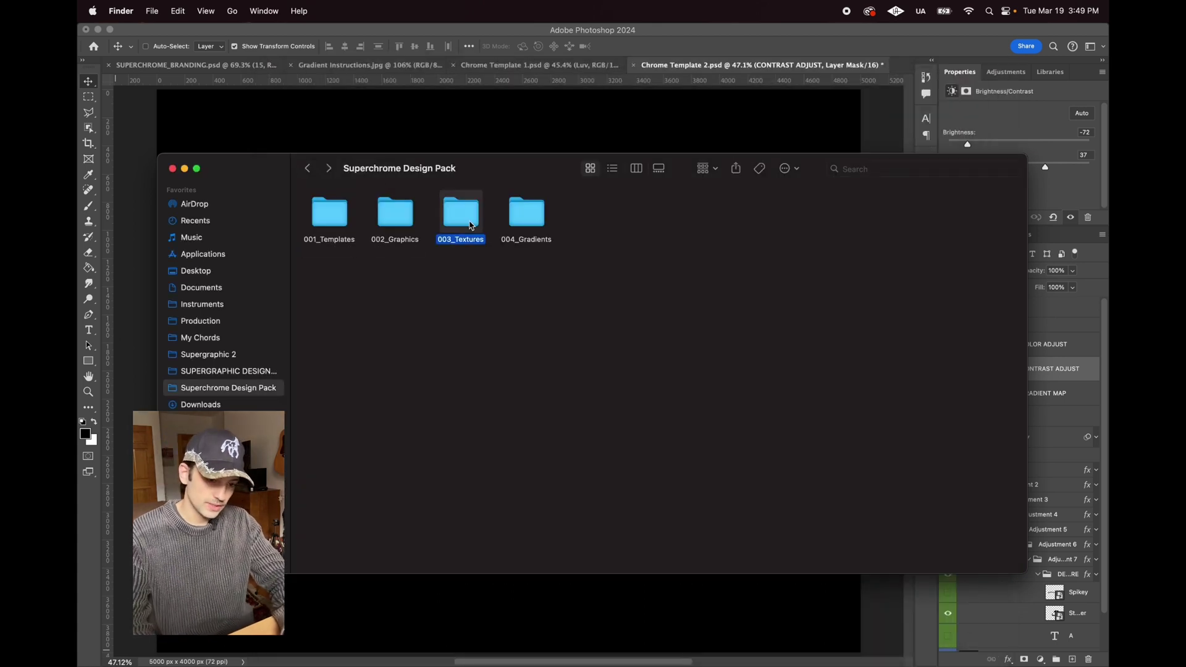
pyautogui.doubleClick(472, 217)
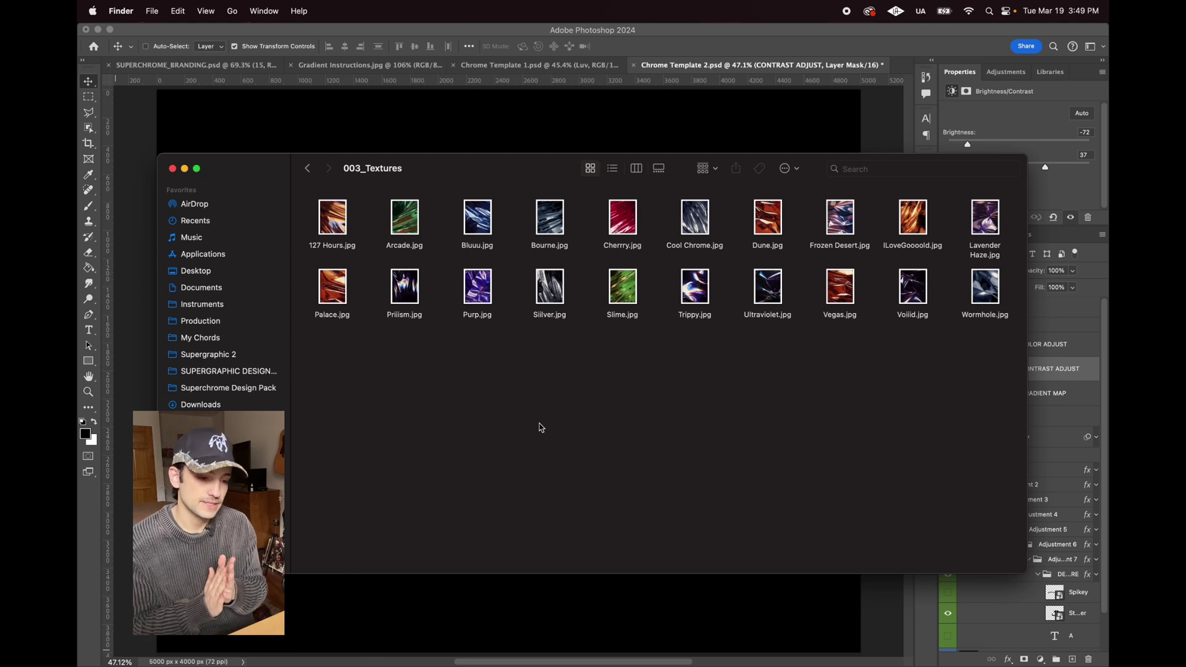
# - Return to Photoshop and change the BACKGROUND layer's solid color to blue 0024ff
pyautogui.press('super+Tab')
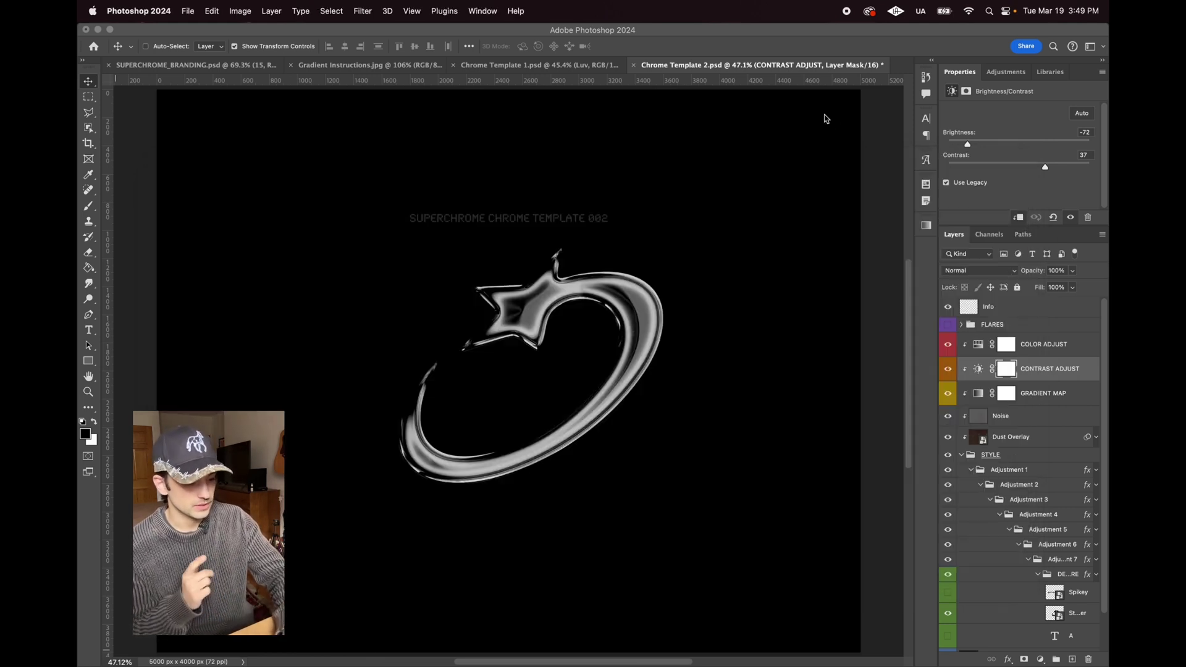
pyautogui.click(974, 621)
pyautogui.doubleClick(974, 621)
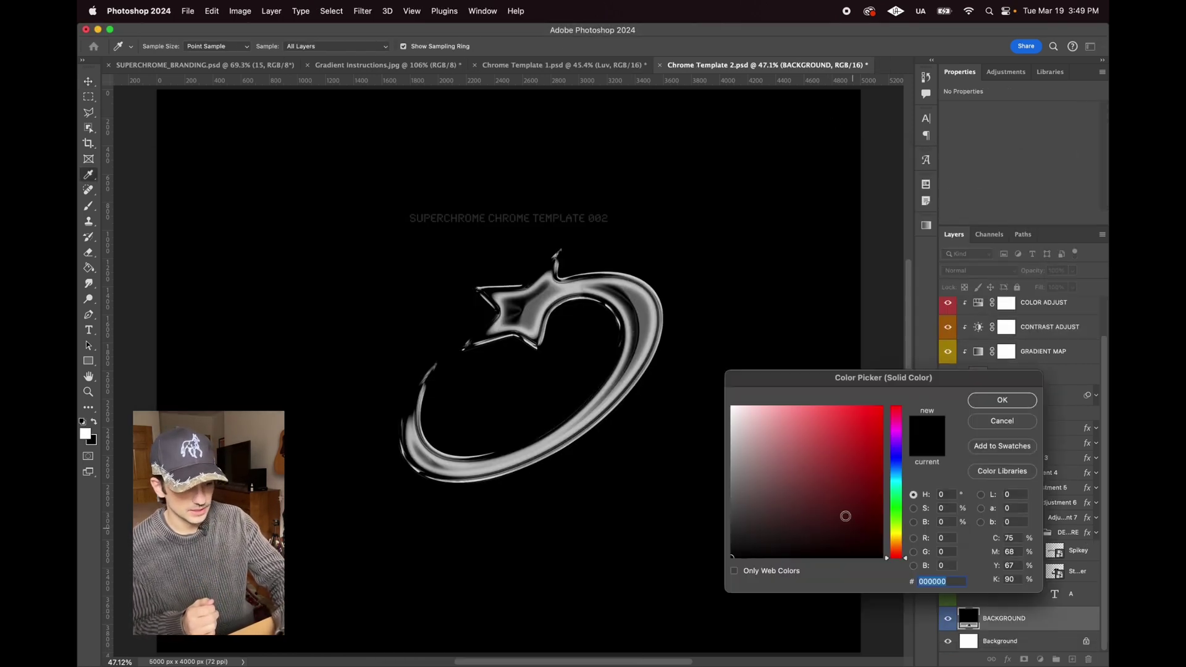
pyautogui.click(881, 408)
pyautogui.click(823, 446)
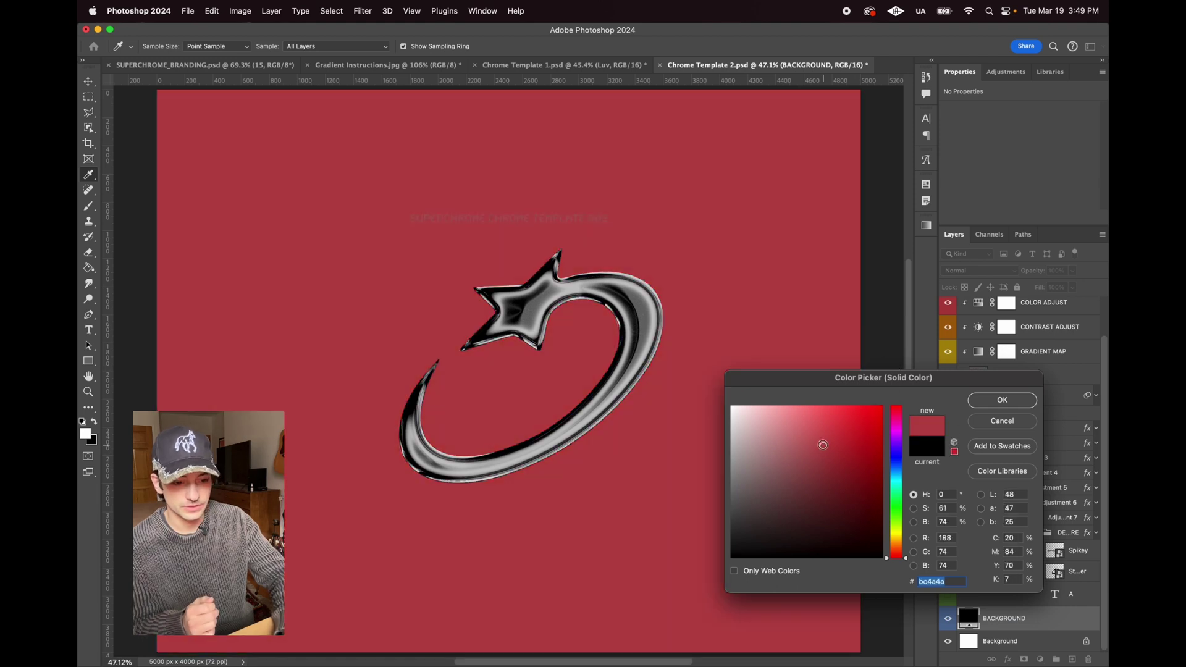
pyautogui.click(895, 459)
pyautogui.moveTo(879, 457); pyautogui.dragTo(993, 342)
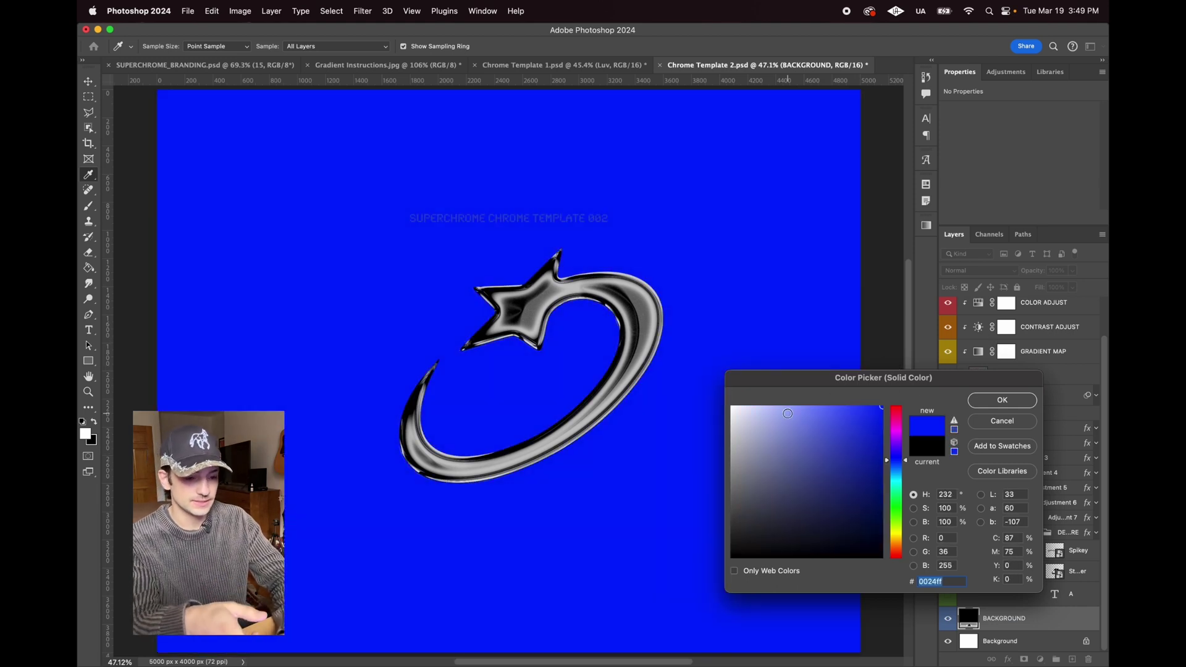
pyautogui.click(1029, 400)
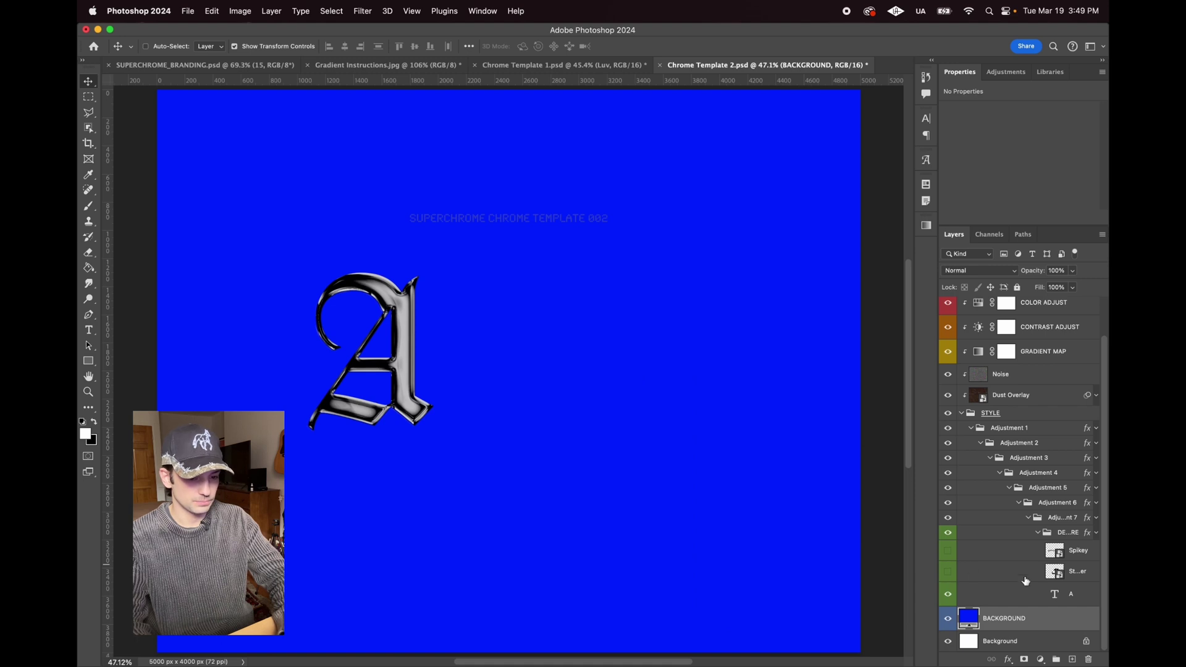
# - Lower the contrast and brightness on the CONTRAST ADJUST layer and select the COLOR ADJUST layer
pyautogui.click(1033, 579)
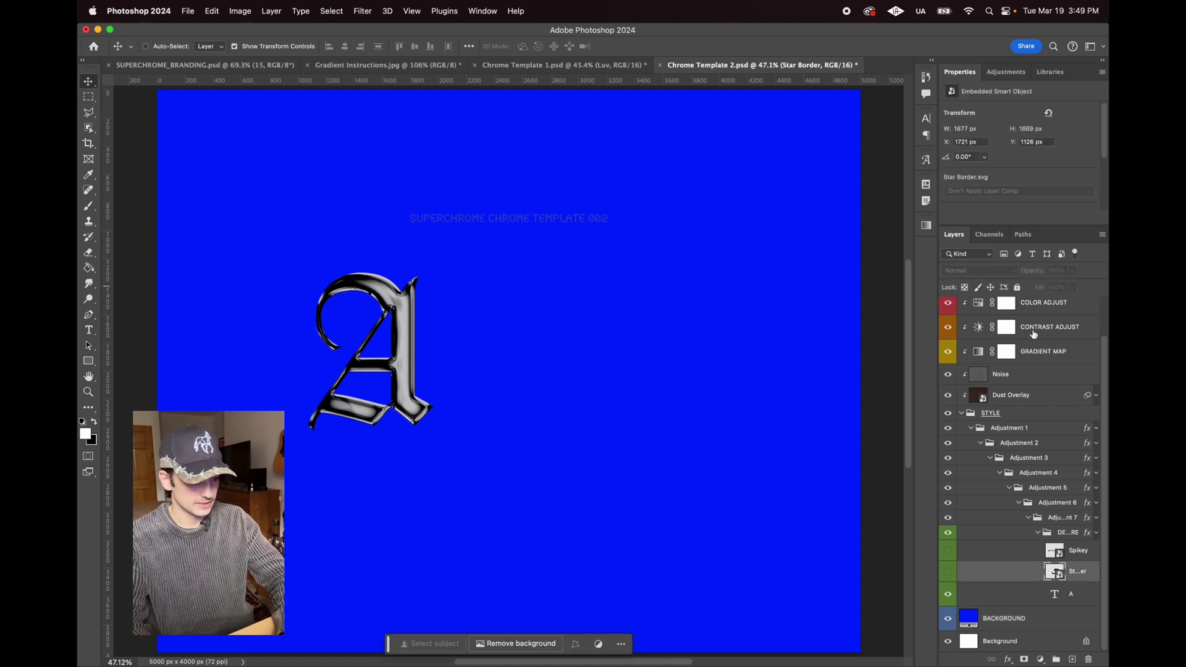
pyautogui.click(1051, 330)
pyautogui.moveTo(1044, 168); pyautogui.dragTo(1031, 168)
pyautogui.moveTo(968, 144); pyautogui.dragTo(918, 150)
pyautogui.click(1094, 305)
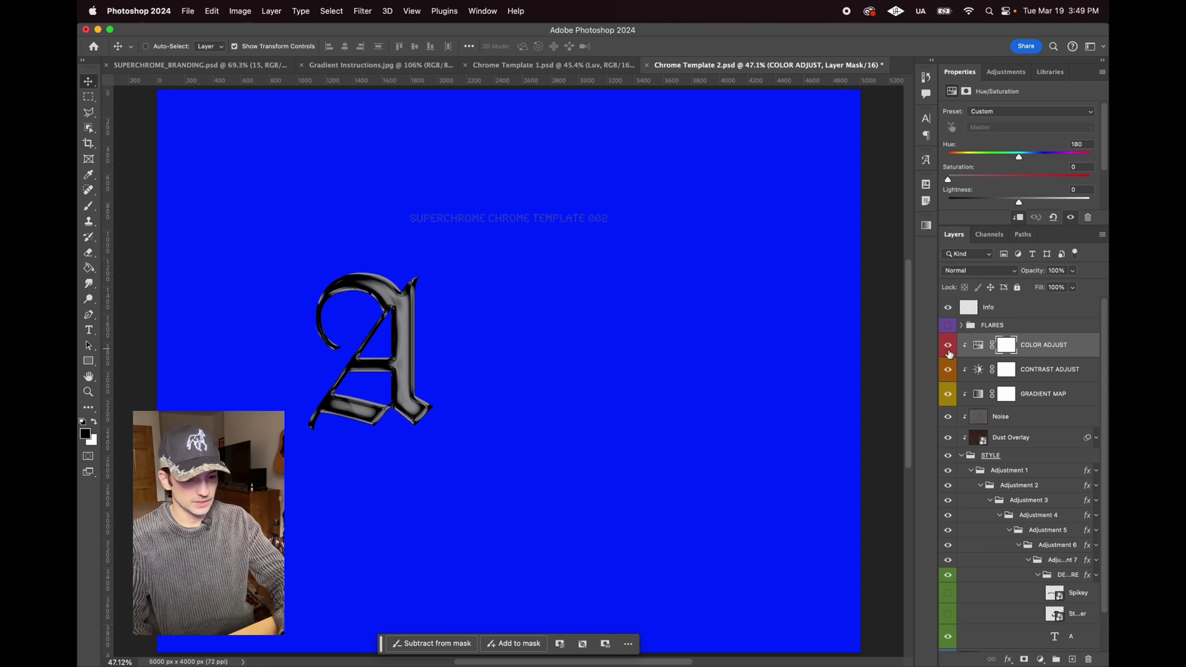
# - Extend the A in the text layer to spell out the full first name
pyautogui.press('t')
pyautogui.click(417, 403)
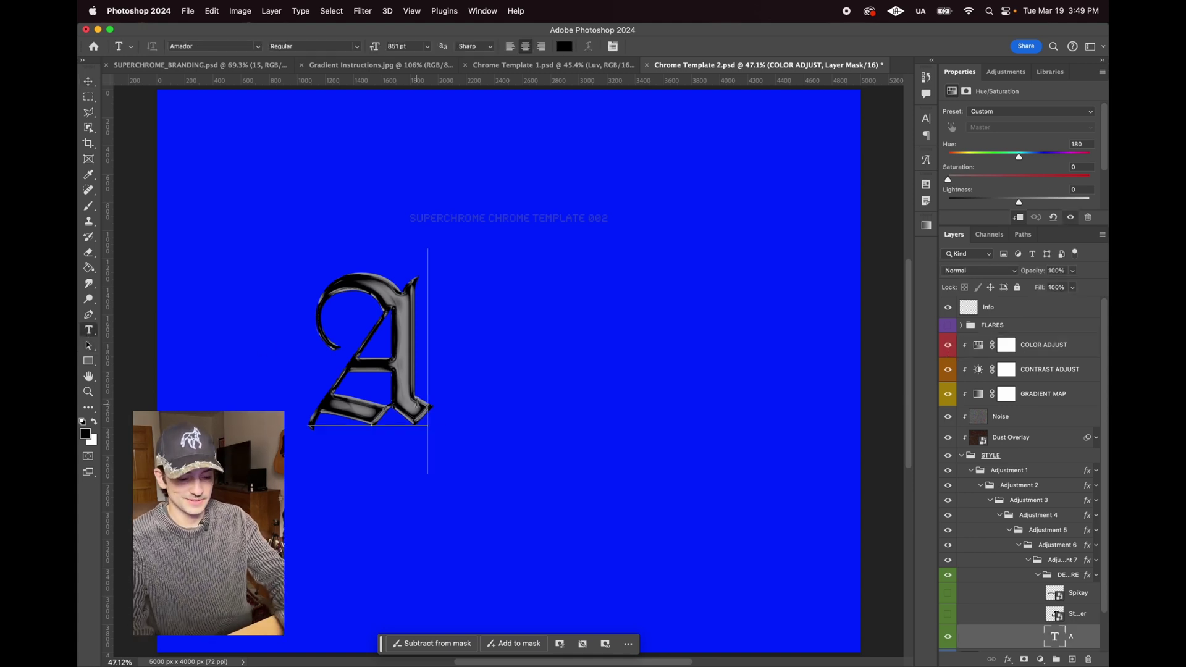
pyautogui.write('ndrey')
pyautogui.hotkey('ctrl', 'Return')
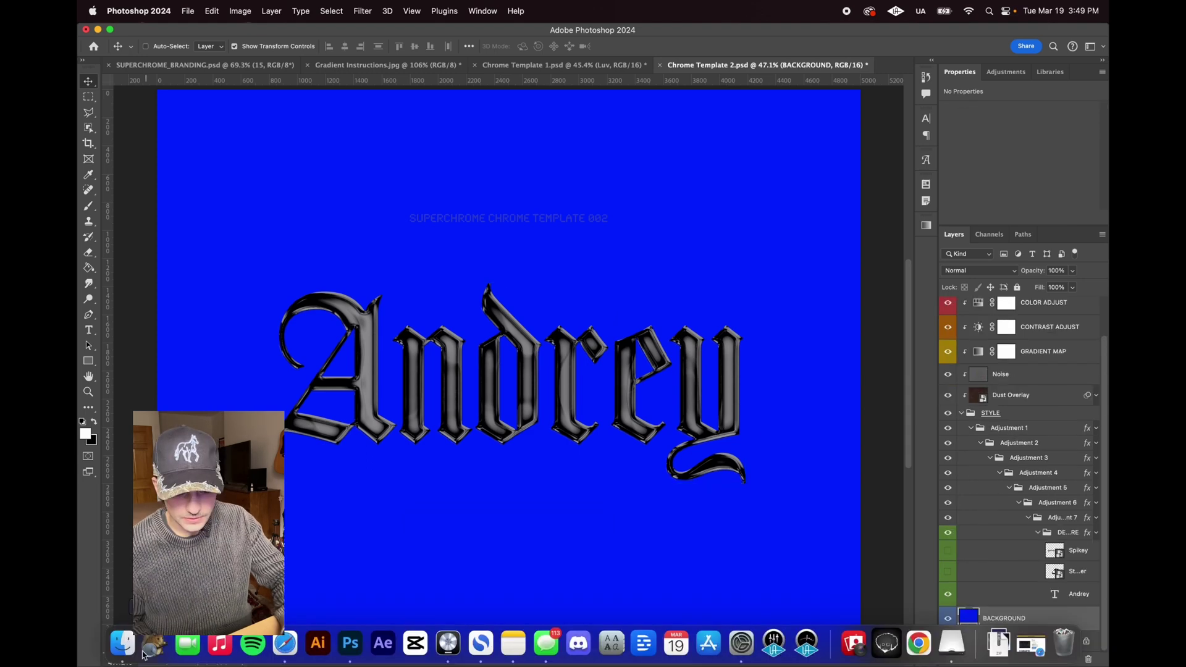
# - Preview several images in Finder's 003_Textures folder and place Ultraviolet.jpg above the BACKGROUND layer in Chrome Template 2
pyautogui.click(125, 645)
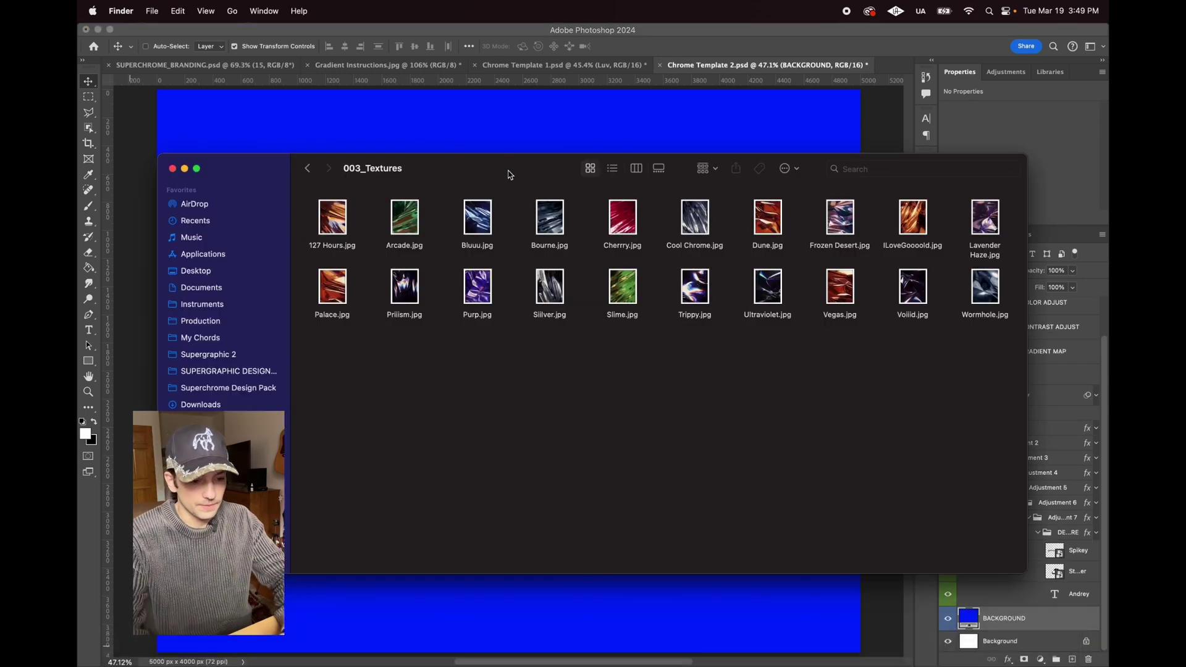
pyautogui.click(542, 296)
pyautogui.press('space')
pyautogui.press('Right')
pyautogui.press('Right')
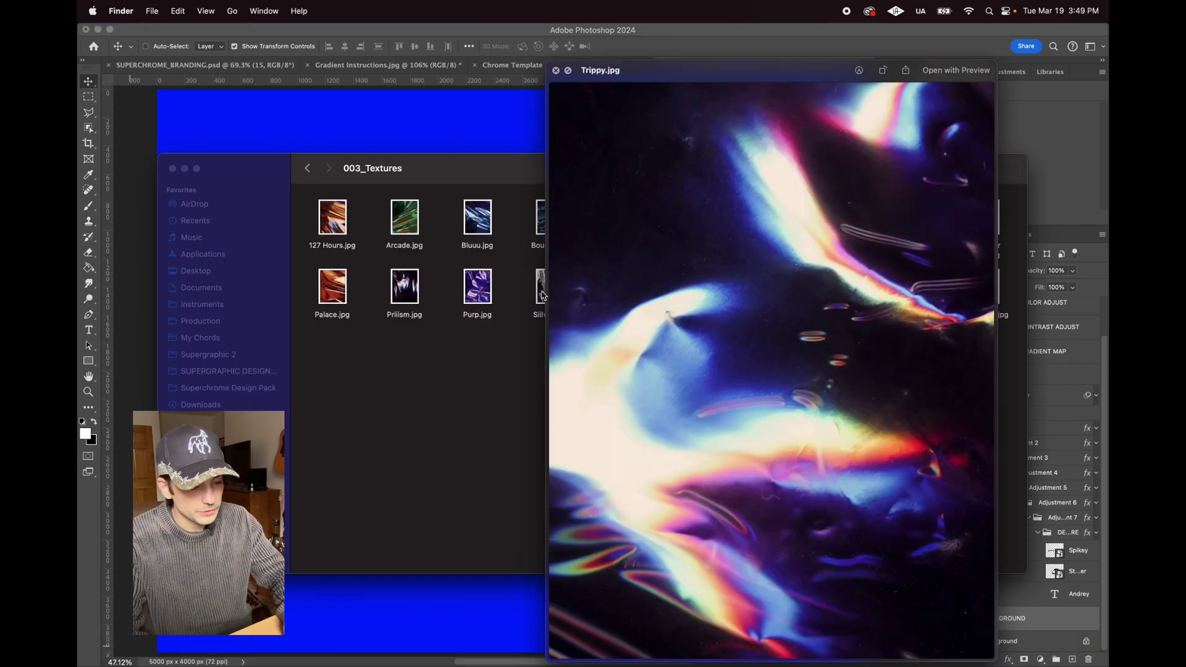
pyautogui.press('Right')
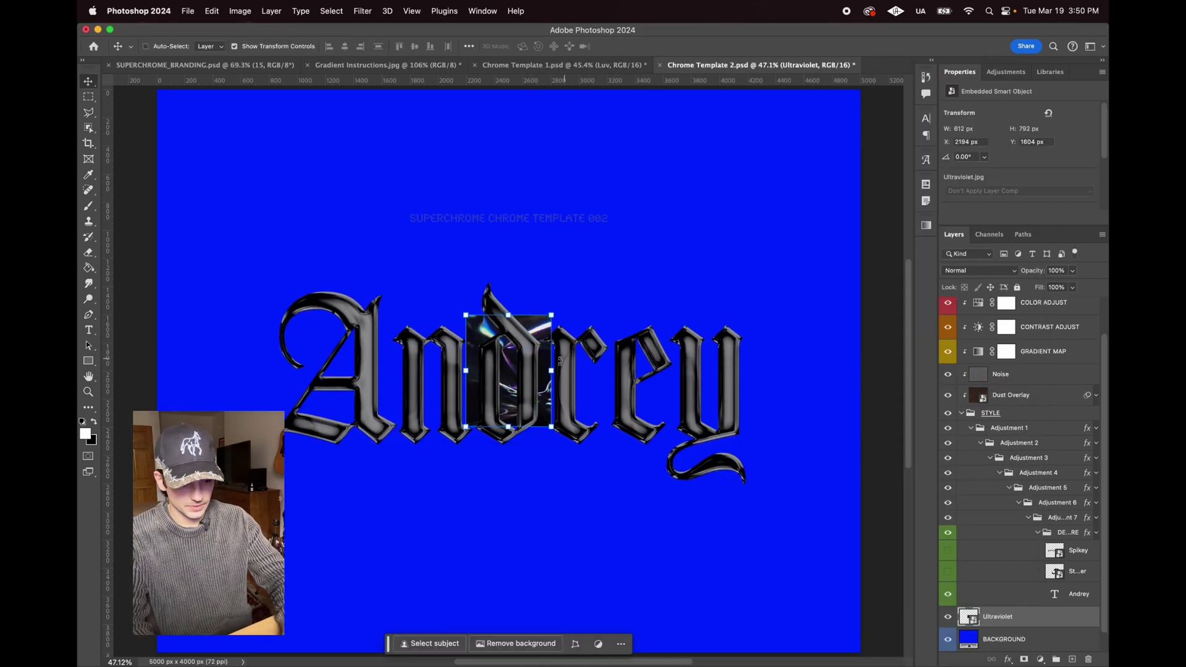
# - Rotate the Ultraviolet texture 90° and enlarge it to about 5296 × 4092 px so it covers the whole canvas
pyautogui.moveTo(559, 361); pyautogui.dragTo(505, 464)
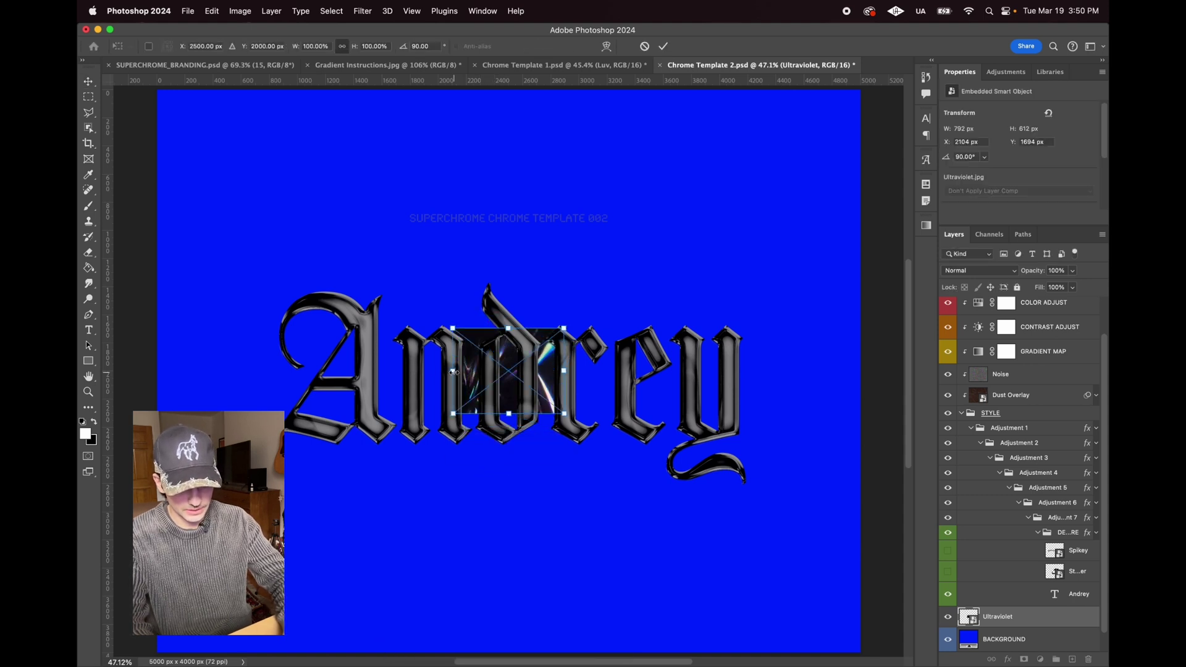
pyautogui.moveTo(454, 372); pyautogui.dragTo(154, 388)
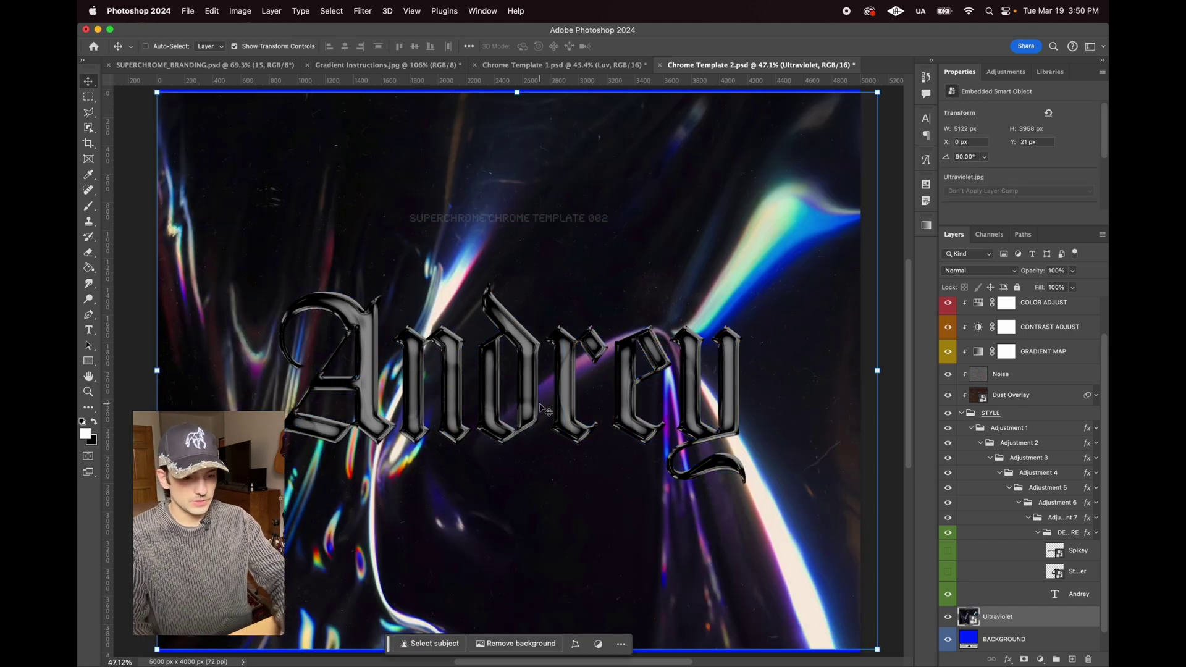
pyautogui.moveTo(540, 408); pyautogui.dragTo(539, 420)
pyautogui.moveTo(517, 104); pyautogui.dragTo(519, 94)
pyautogui.moveTo(517, 88); pyautogui.dragTo(518, 90)
pyautogui.press('Return')
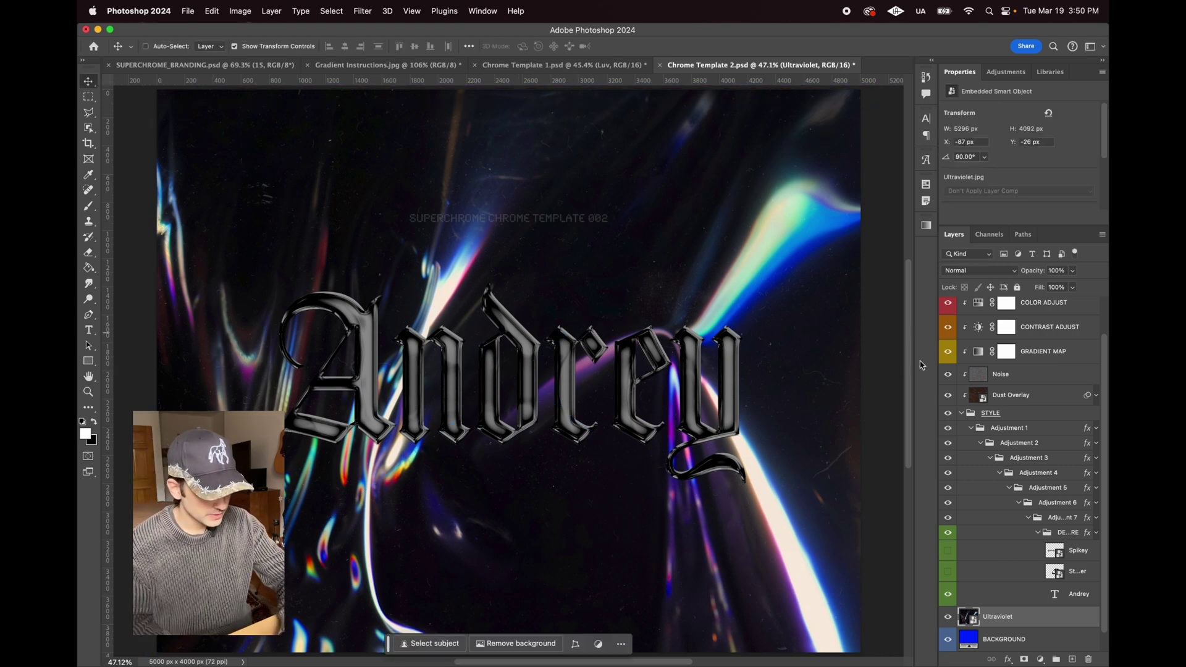
# - Hide the name text and Info layers and add a Gradient Map adjustment above the Ultraviolet layer
pyautogui.click(948, 594)
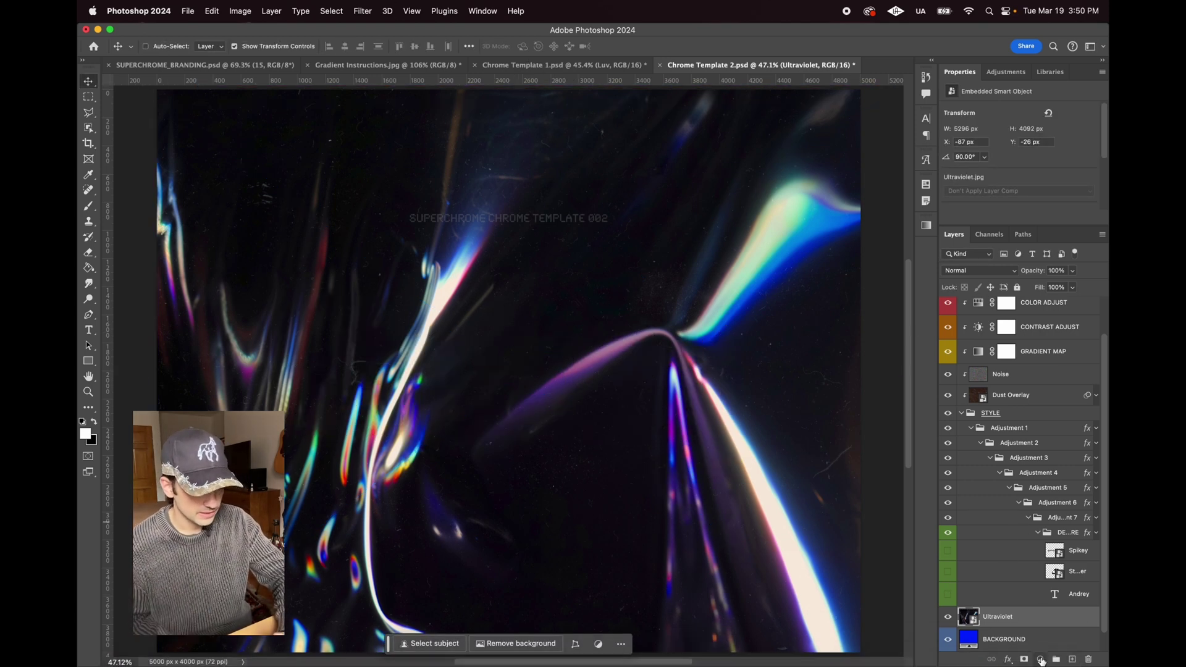
pyautogui.click(1041, 659)
pyautogui.click(1076, 642)
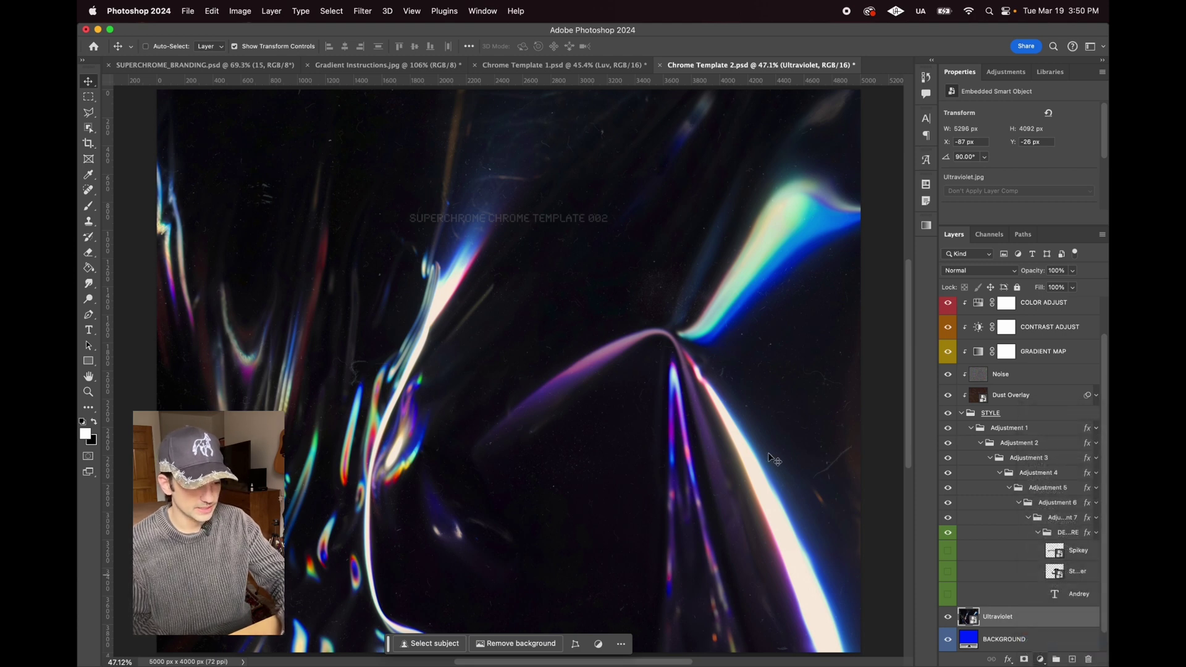
pyautogui.scroll(2, 990, 335)
pyautogui.click(948, 307)
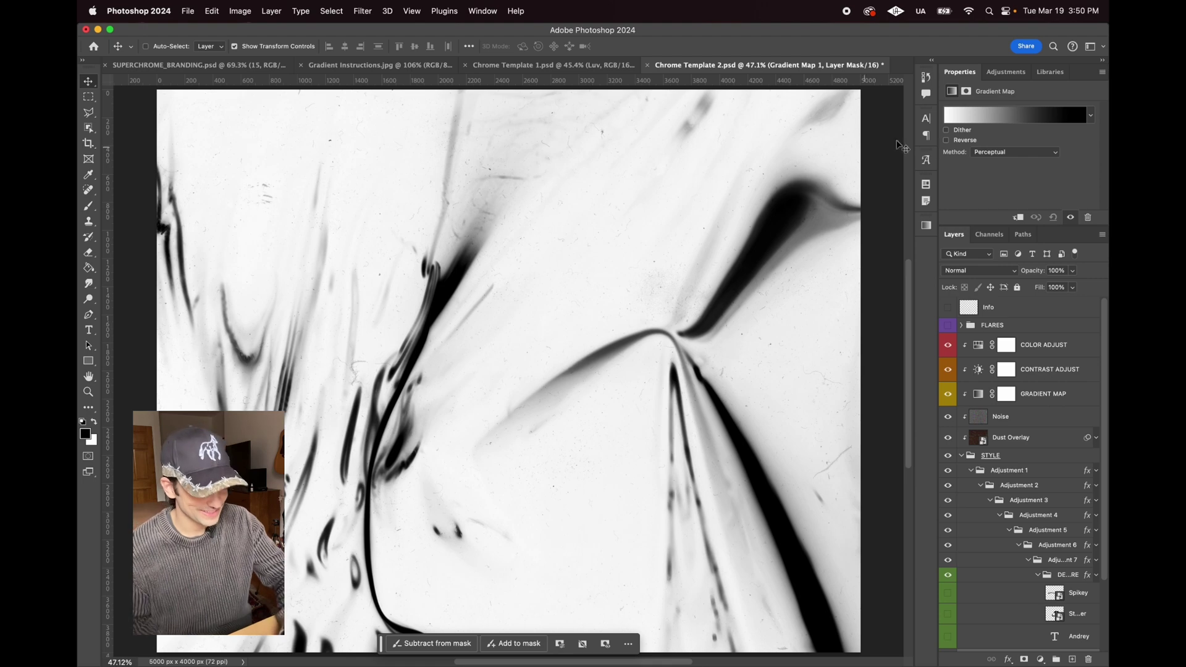
# - Reverse the gradient map and try the Joe Camel 2 preset and the preset just before it
pyautogui.click(946, 140)
pyautogui.click(947, 141)
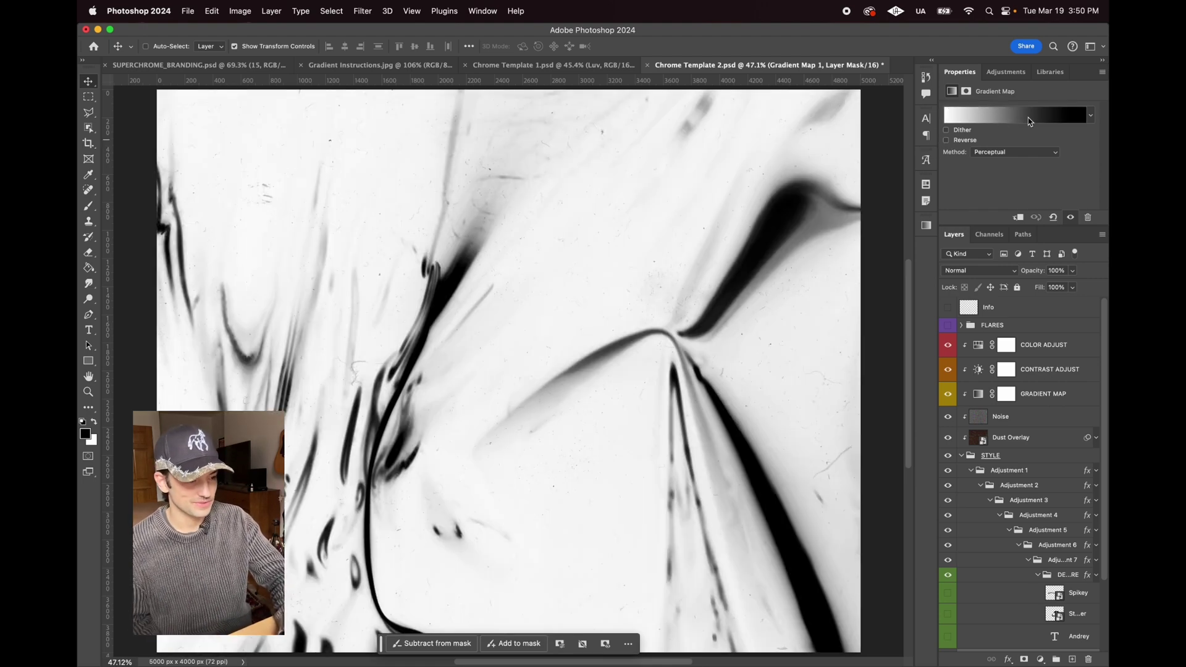
pyautogui.click(1027, 118)
pyautogui.click(766, 166)
pyautogui.click(868, 204)
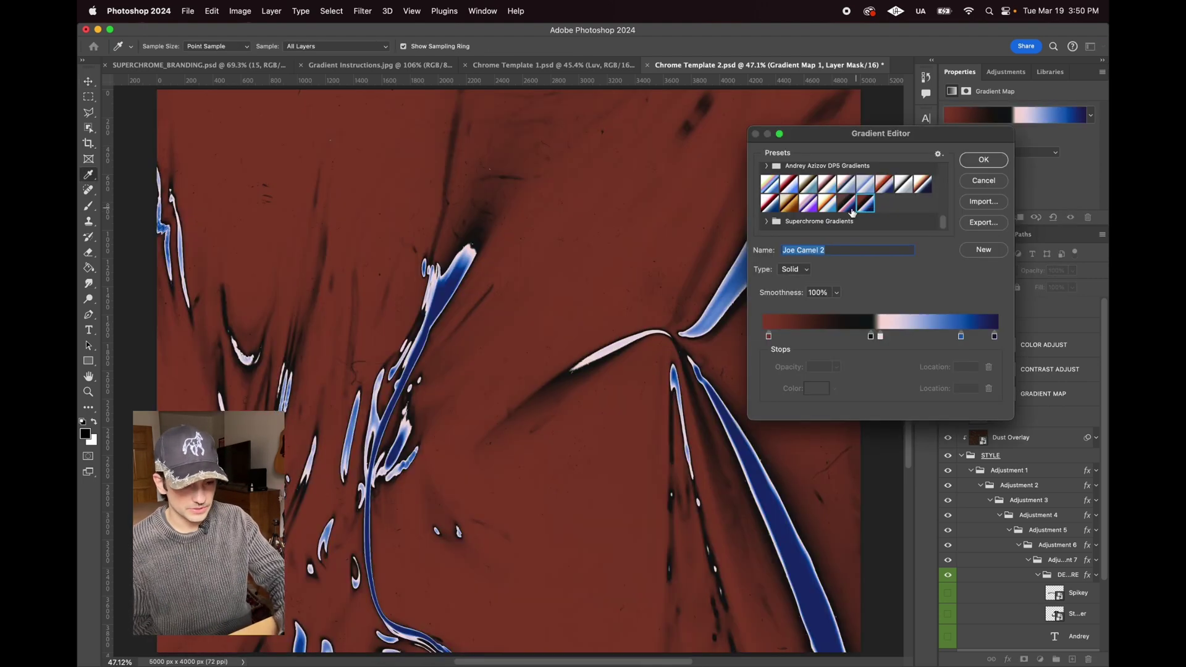
pyautogui.click(851, 209)
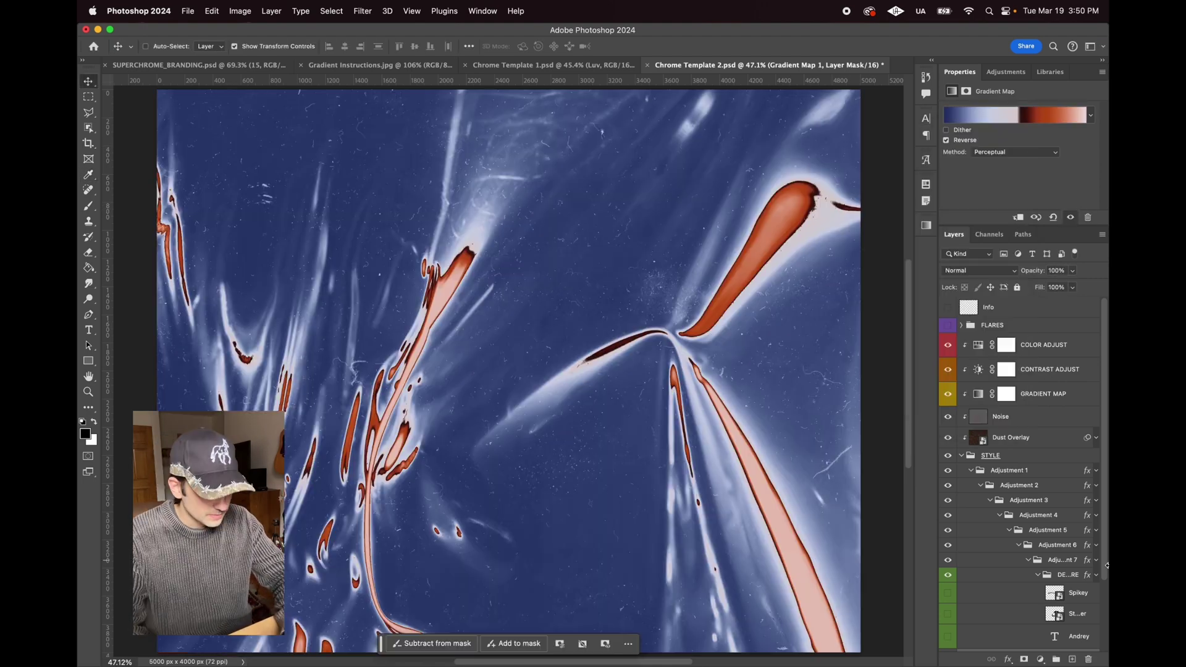
# - Add a Brightness/Contrast adjustment directly above the Ultraviolet layer with brightness 24 and contrast -21
pyautogui.scroll(-3, 1014, 601)
pyautogui.click(1077, 600)
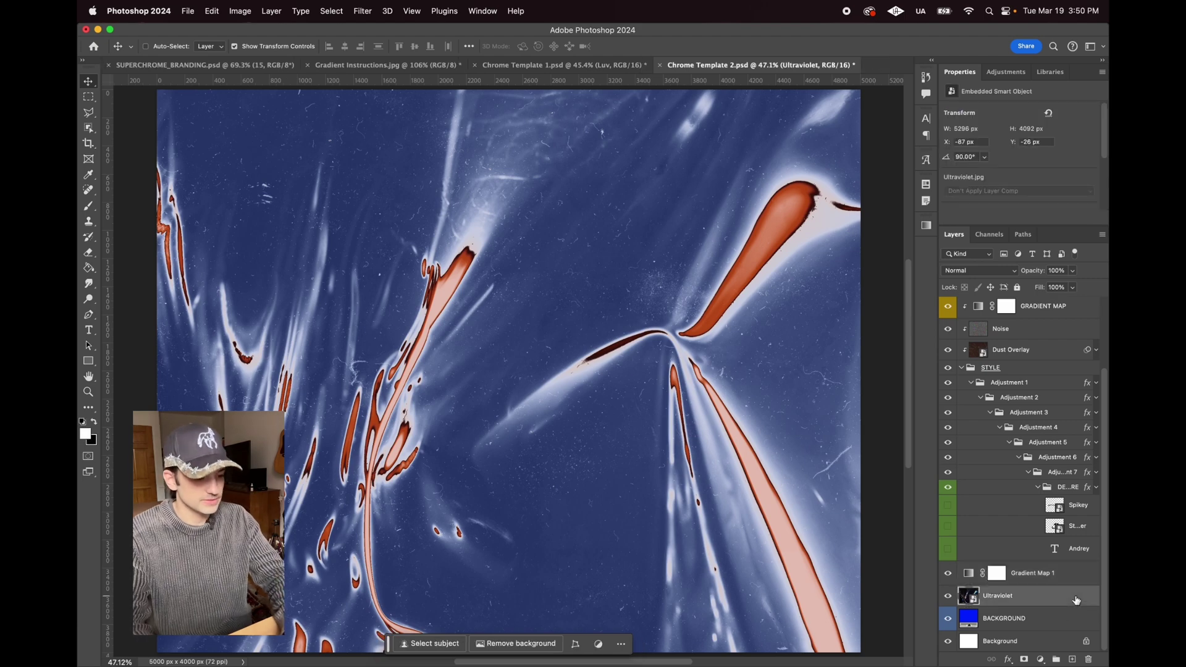
pyautogui.click(1039, 658)
pyautogui.click(1067, 526)
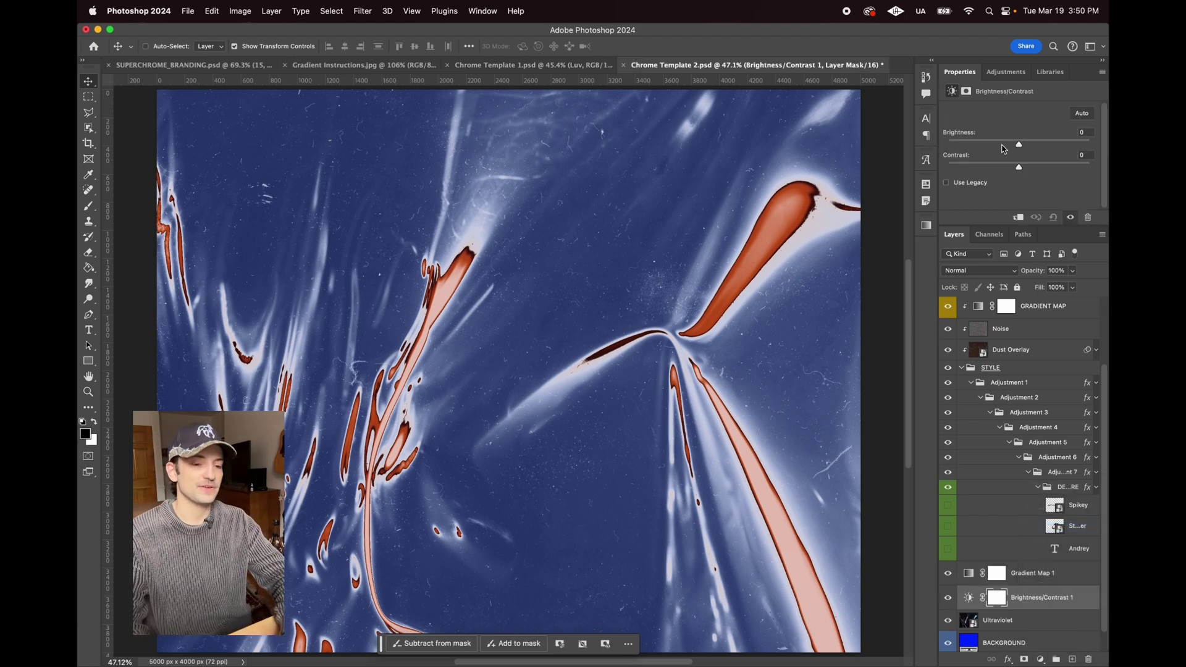
pyautogui.moveTo(1003, 147); pyautogui.dragTo(1107, 166)
pyautogui.click(1056, 167)
pyautogui.click(1081, 113)
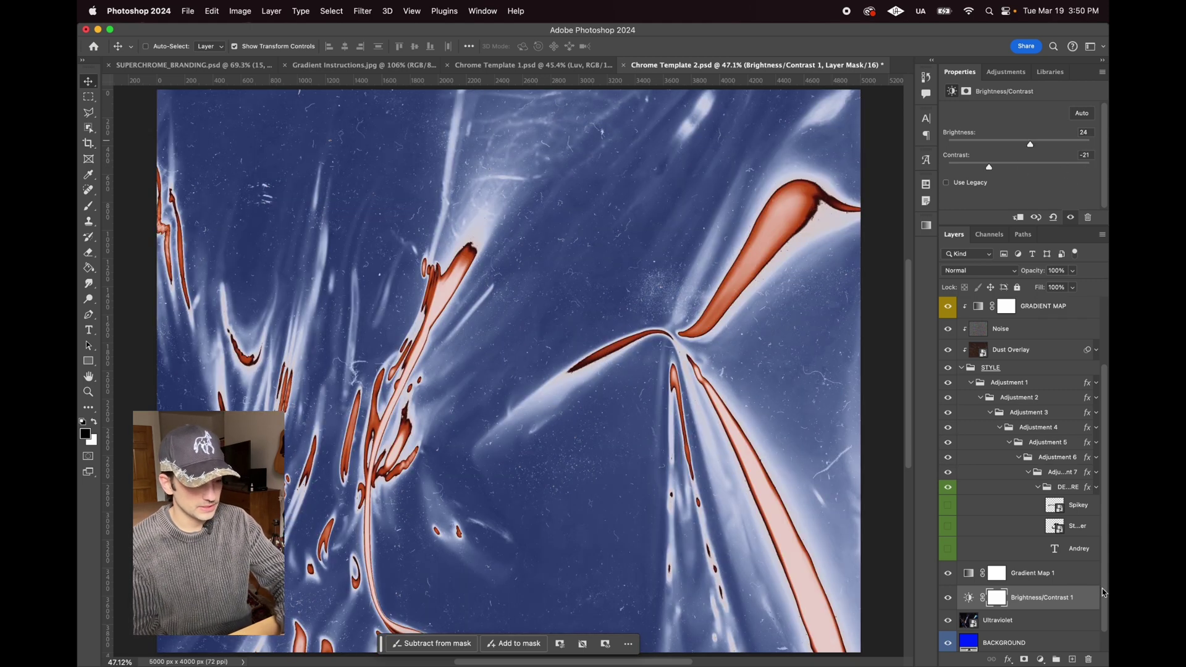
# - Delete the Gradient Map 1 adjustment layer above the Brightness/Contrast adjustment
pyautogui.click(1051, 580)
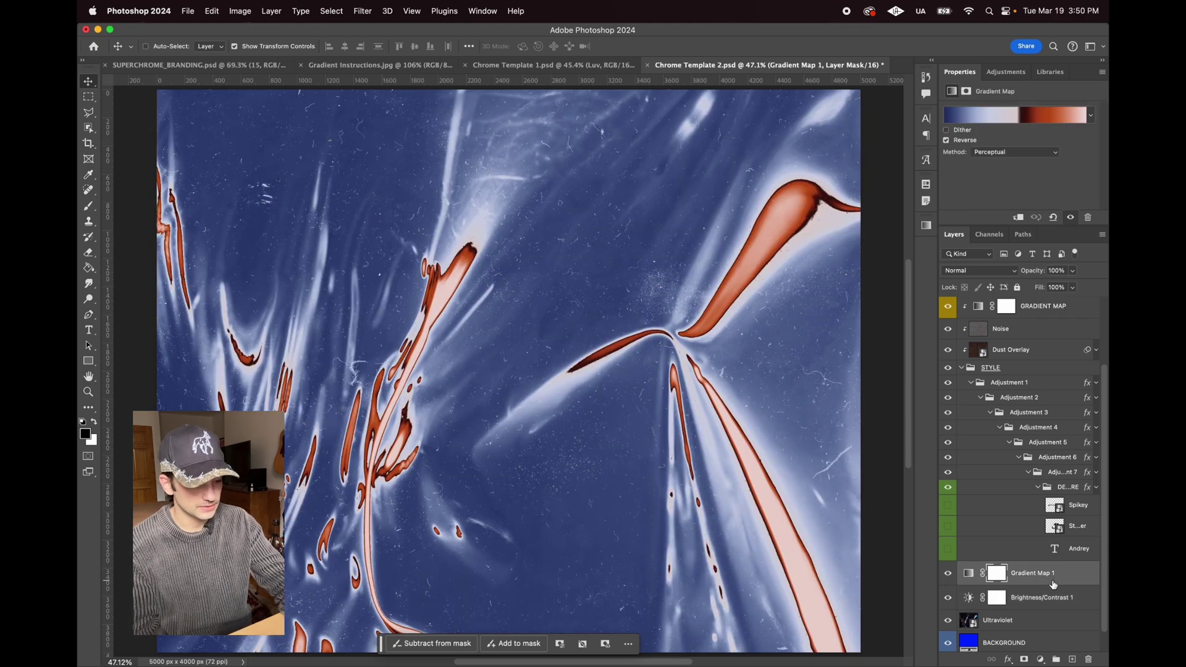
pyautogui.press('BackSpace')
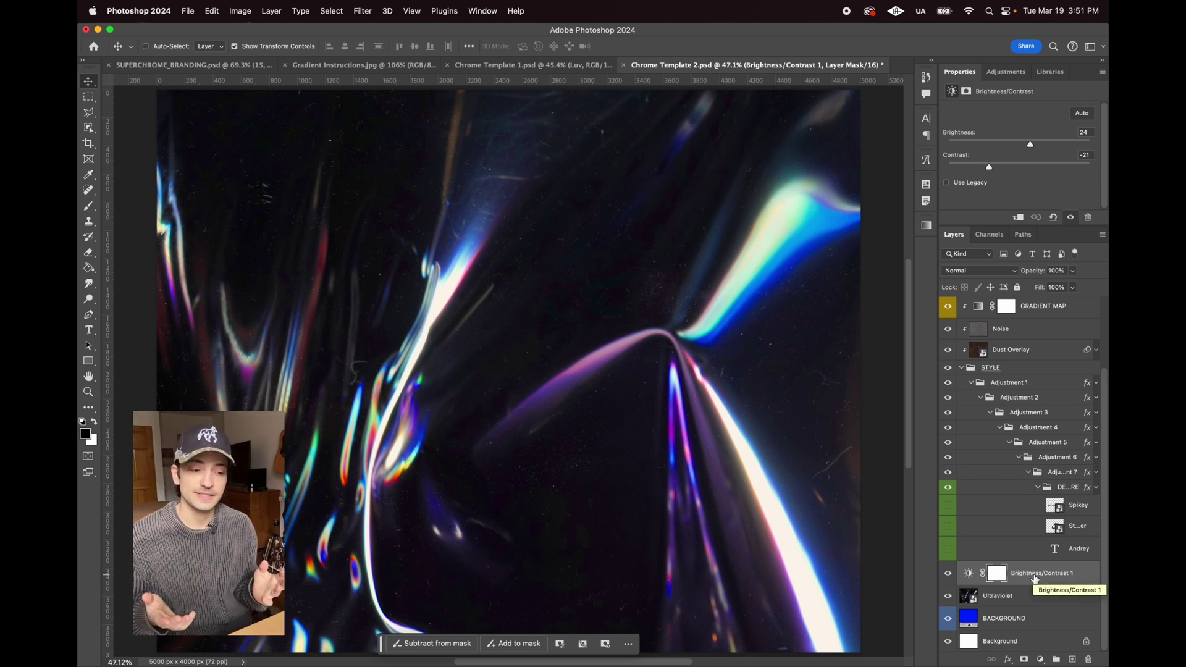
# - Switch to Finder and go back to the main Superchrome Design Pack folder
pyautogui.moveTo(415, 656)
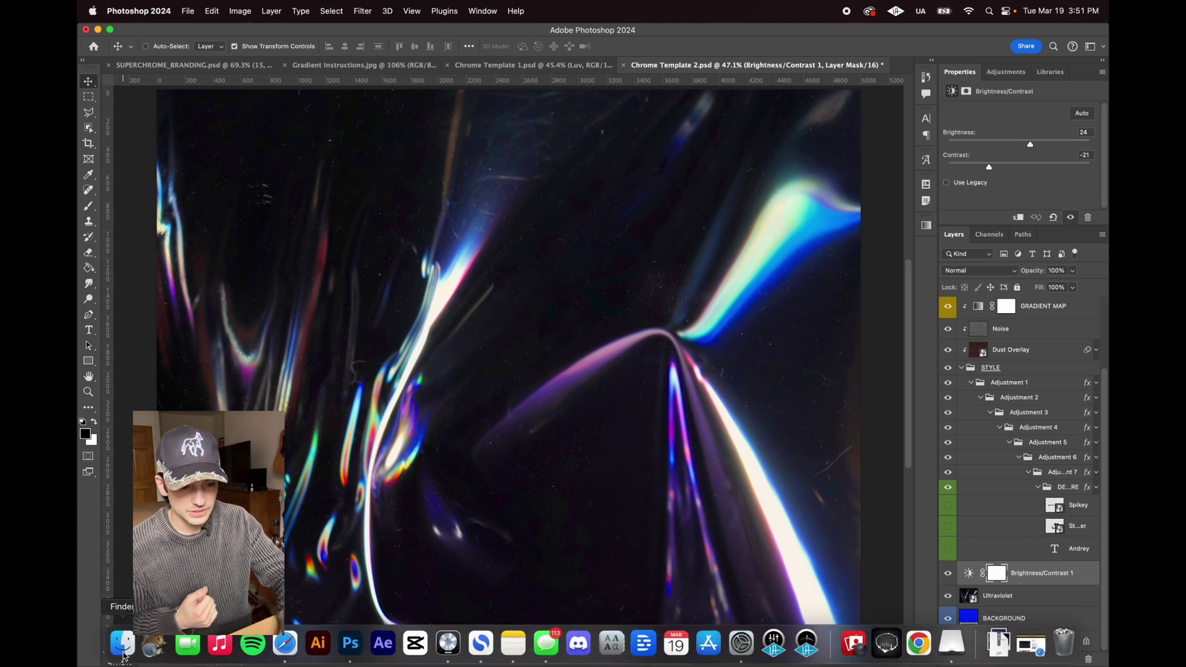
pyautogui.click(256, 648)
pyautogui.click(307, 168)
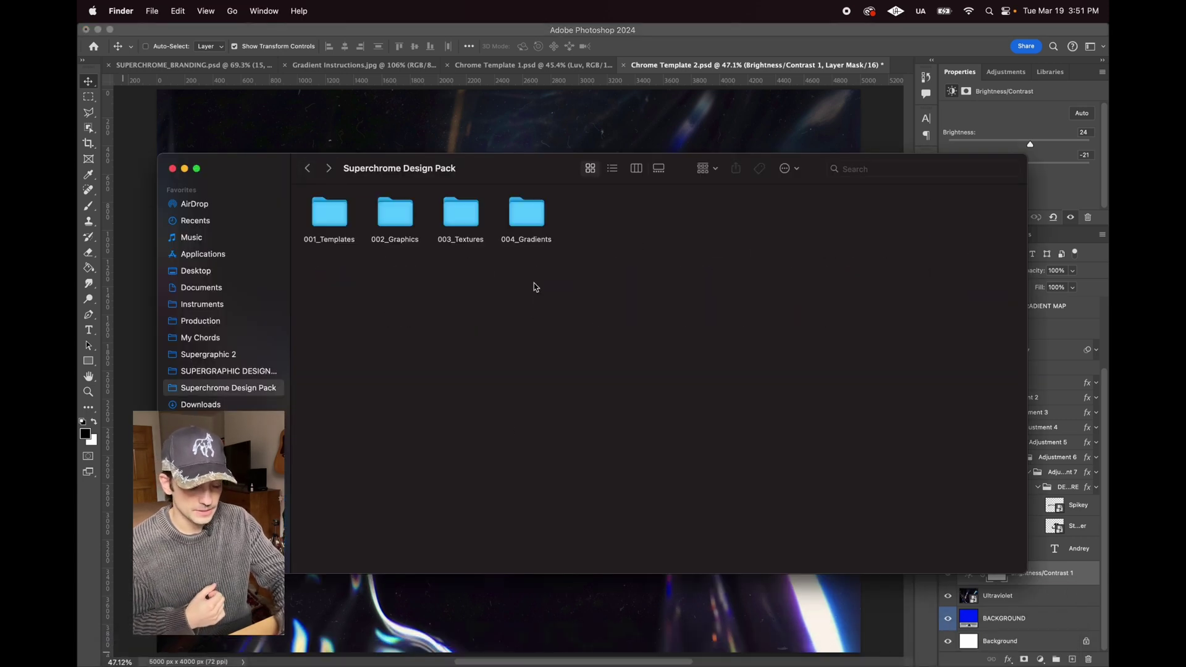